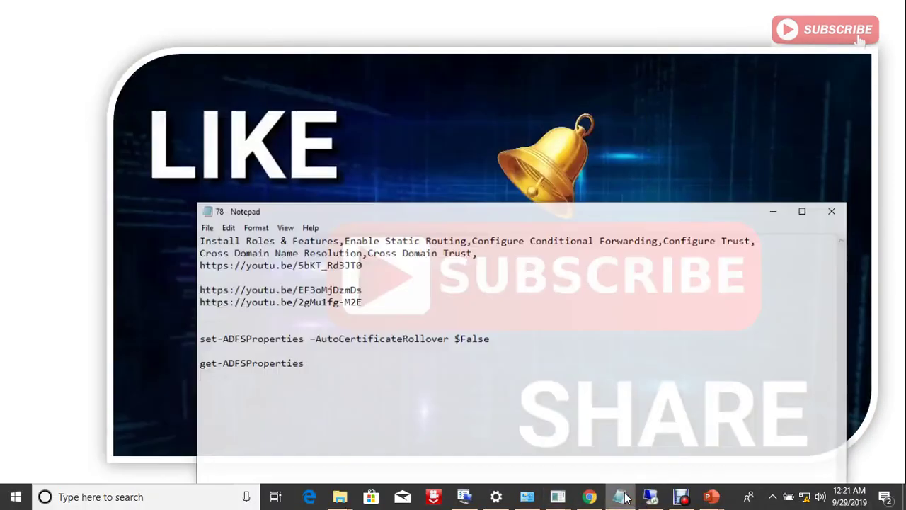
Maximize Notepad at font size 22, copy the set-ADFSProperties AutoCertificateRollover line, and return to remote desktop.
double_click(520, 207)
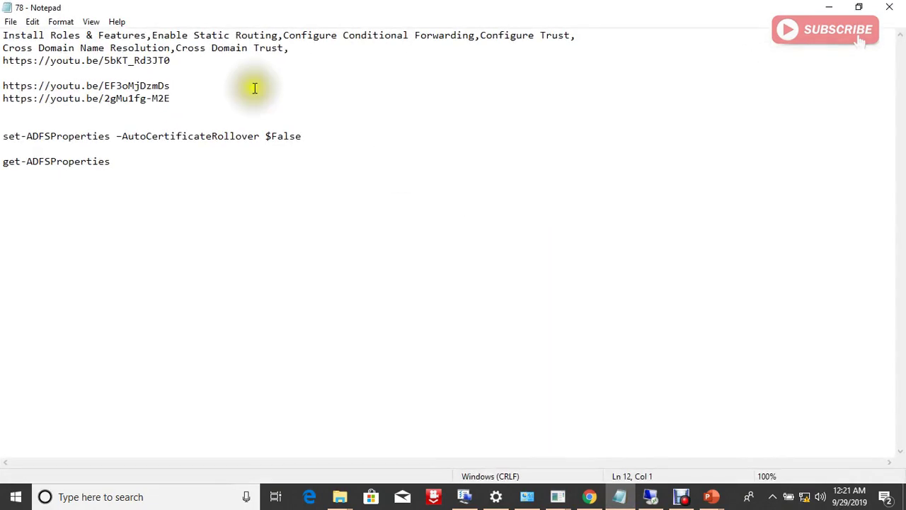
click(33, 21)
click(59, 22)
click(58, 24)
click(61, 26)
click(77, 51)
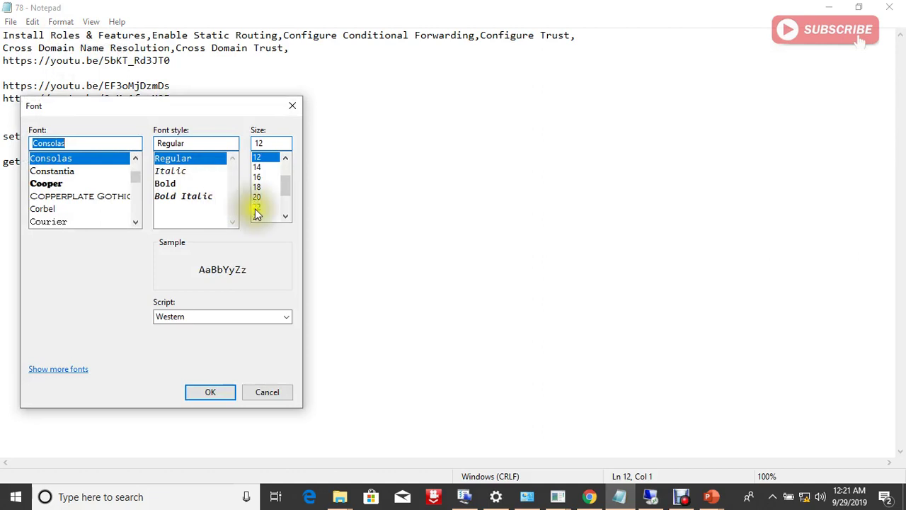
click(257, 208)
click(211, 391)
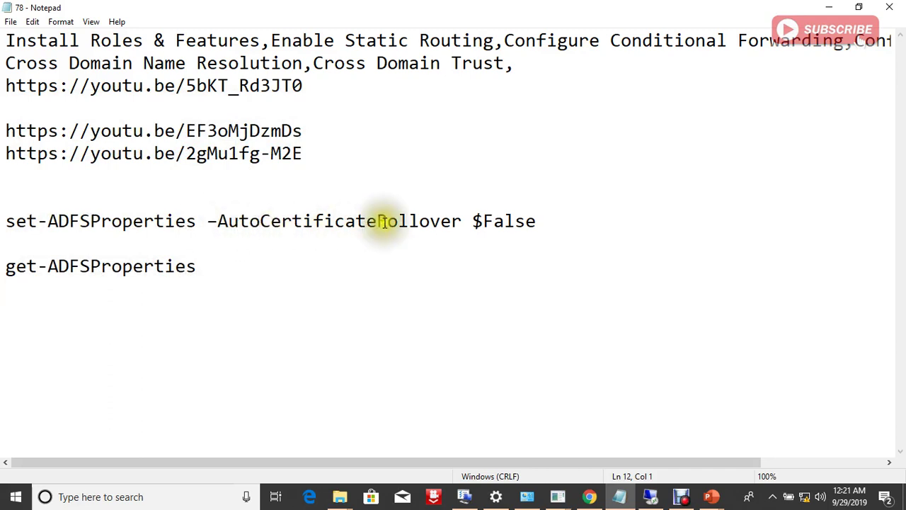
drag(542, 222, 273, 203)
key(ctrl+c)
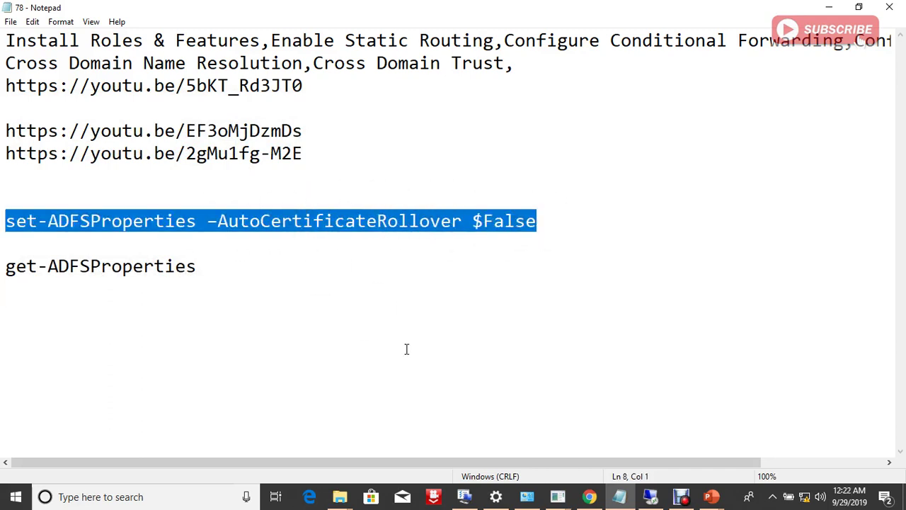
click(650, 497)
On WIN-INDIA-AD, paste and run set-ADFSProperties -AutoCertificateRollover $False in PowerShell.
mouse_move(265, 496)
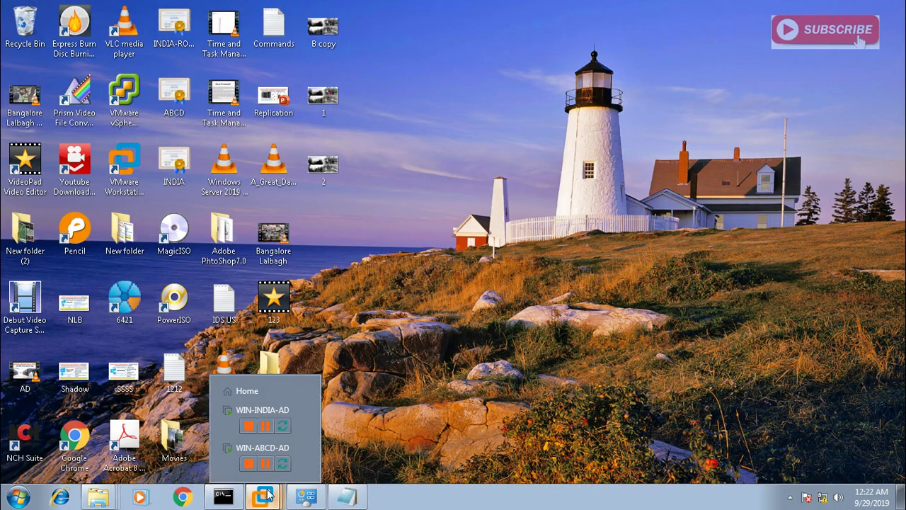
click(240, 410)
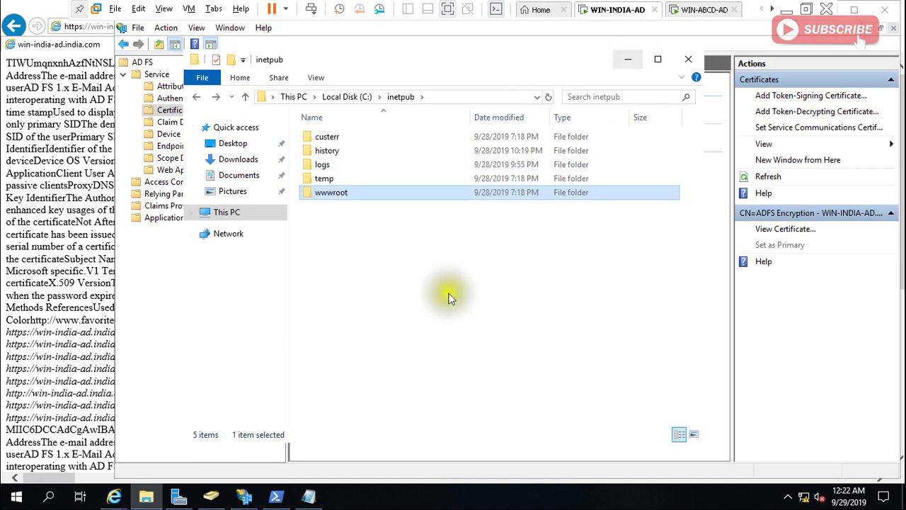
click(277, 497)
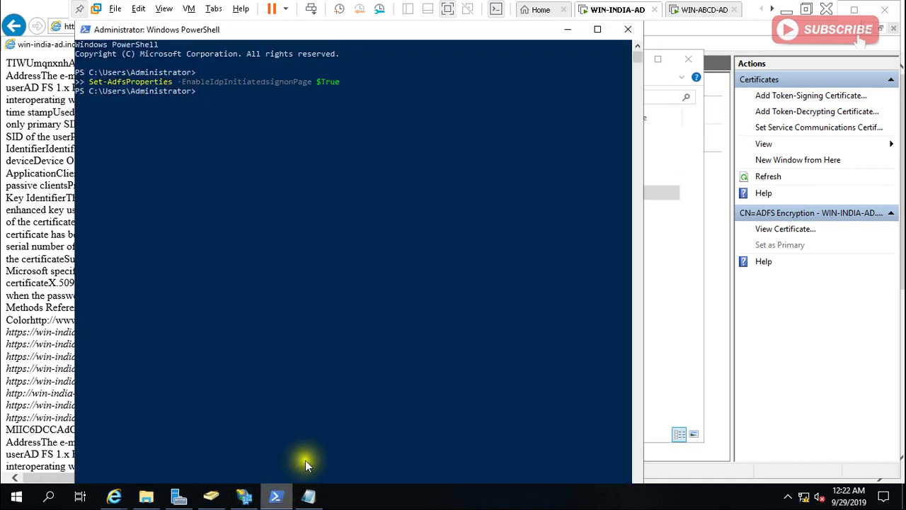
right_click(343, 392)
key(Return)
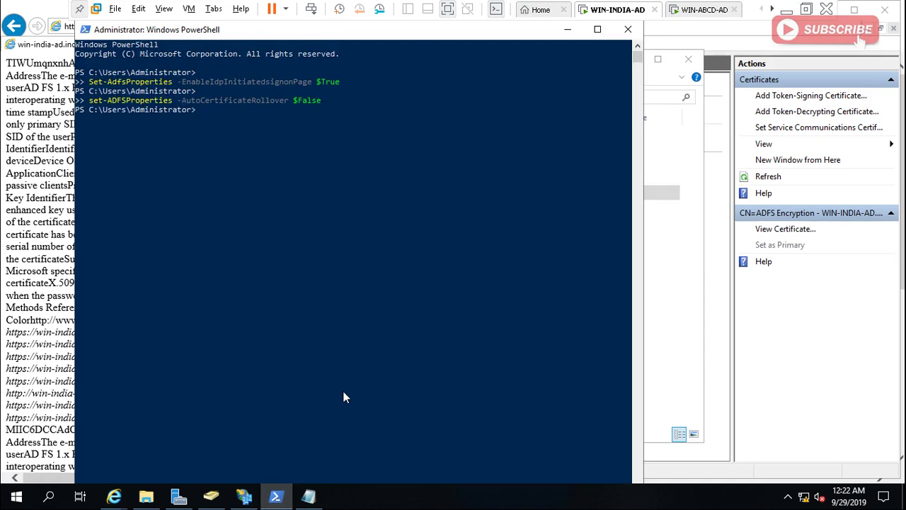
Try listing AD FS properties with 'get -adfsproperties', which fails as unrecognized.
text(get -adfsprope)
key(BackSpace)
text(erties)
key(Return)
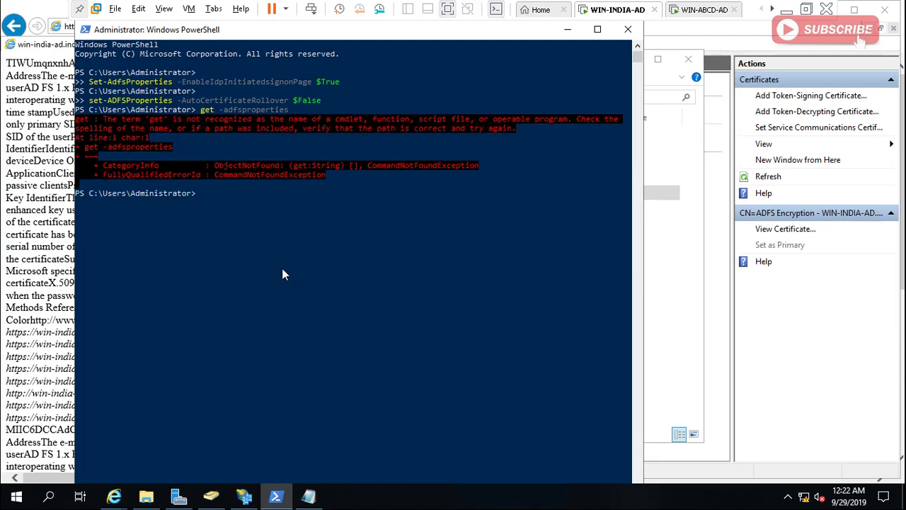
Fix the command to get-adfsproperties by removing the stray space and run it.
key(Up)
key(Left)
key(Left)
key(Left)
key(Left)
key(Left)
key(Left)
key(Left)
key(Left)
key(Left)
key(Left)
key(Left)
key(Left)
key(BackSpace)
key(Return)
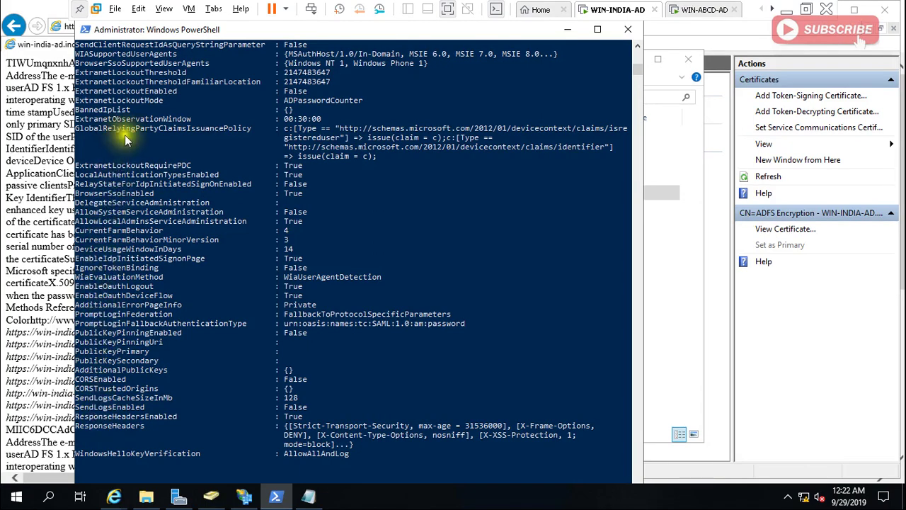
Scroll through the AD FS property listing to confirm AutoCertificateRollover is False.
click(637, 46)
drag(637, 46, 638, 46)
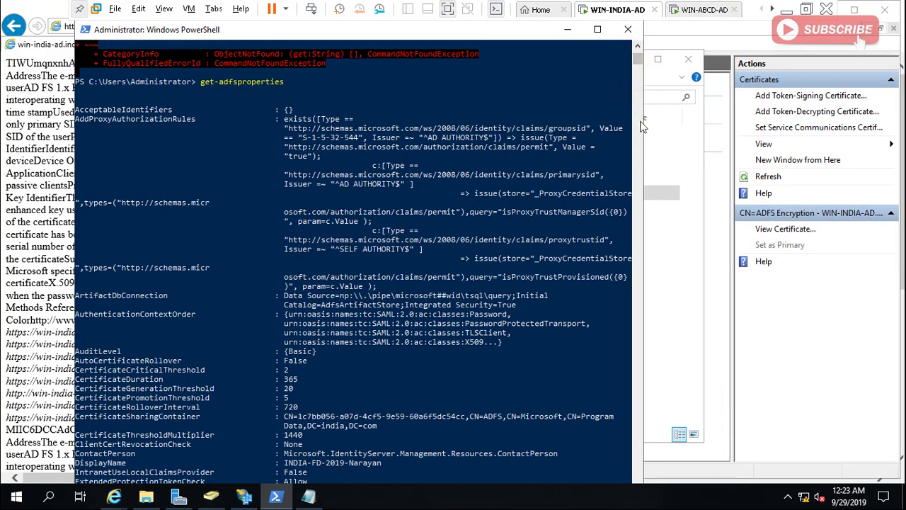
click(589, 445)
key(Escape)
drag(638, 58, 642, 77)
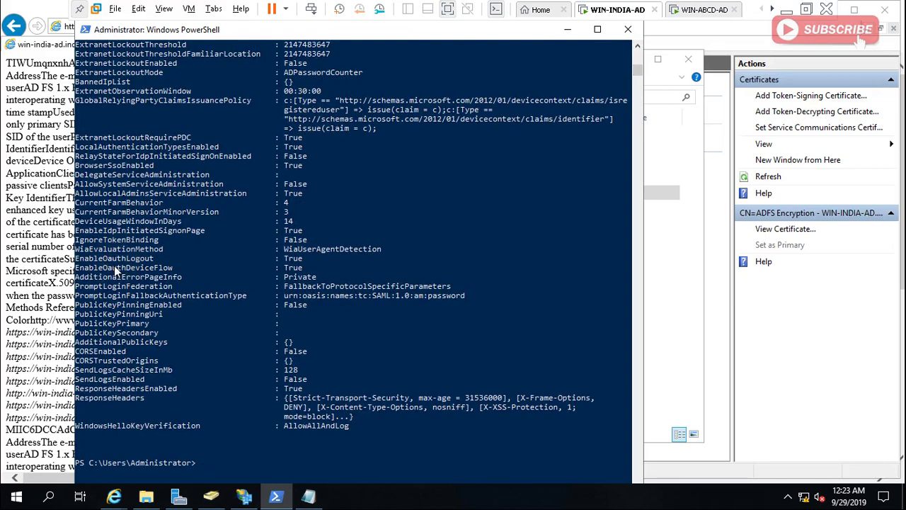
scroll(114, 266, up, 1)
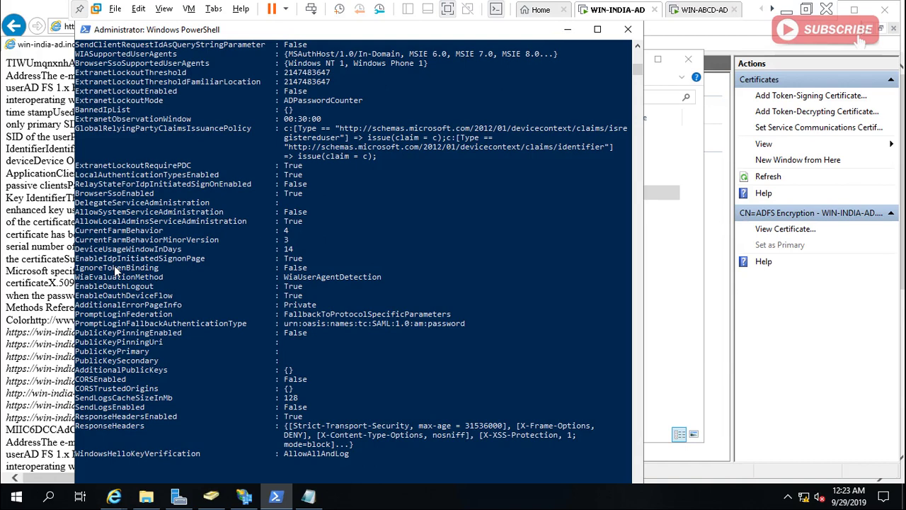
scroll(114, 266, down, 1)
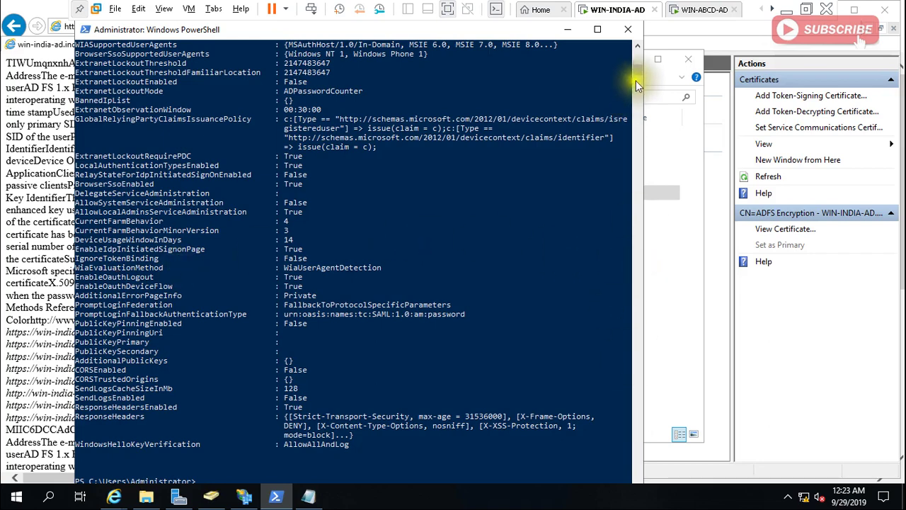
scroll(636, 69, up, 1)
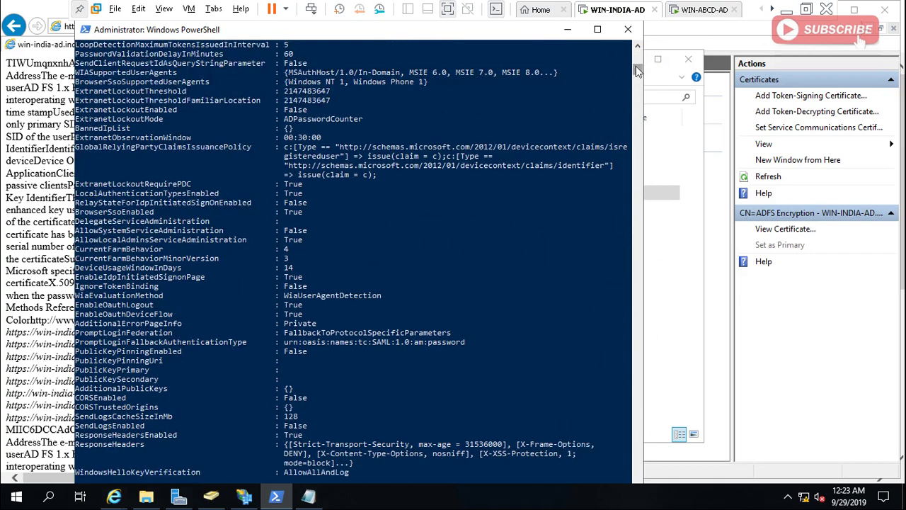
scroll(637, 67, up, 15)
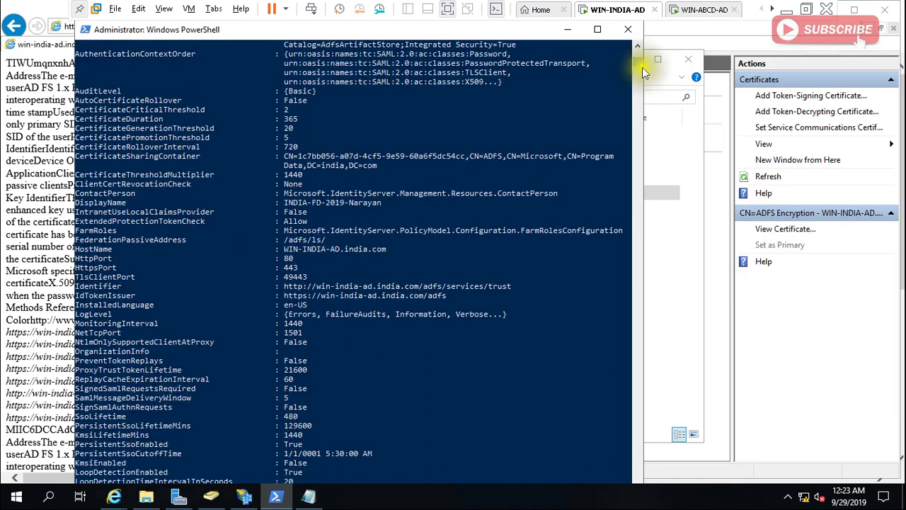
scroll(642, 65, up, 1)
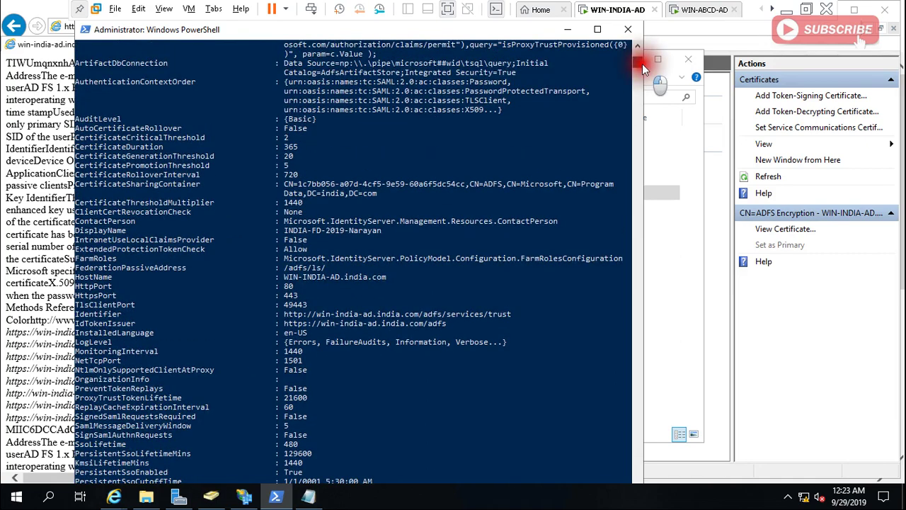
scroll(642, 64, up, 5)
scroll(642, 61, up, 3)
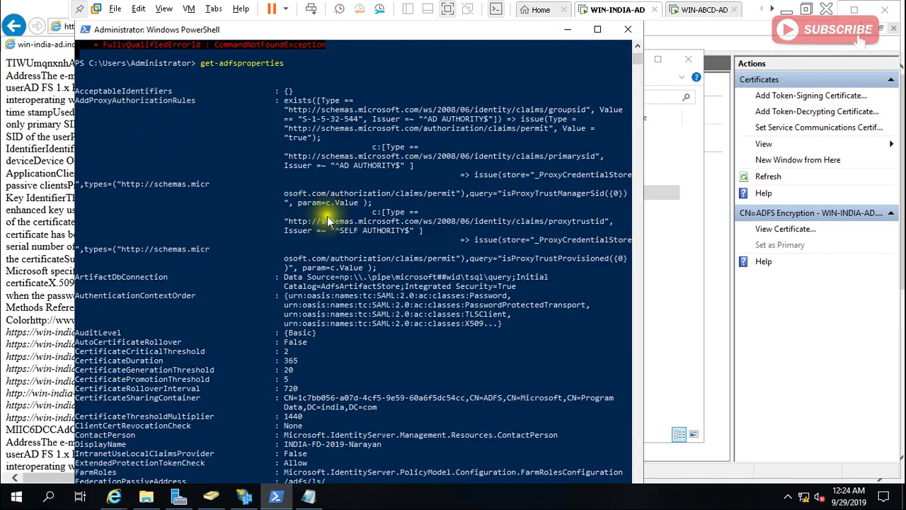
Switch to WIN-ABCD-AD and sign in as Administrator via Ctrl+Alt+Del, retrying the password.
click(567, 30)
click(681, 11)
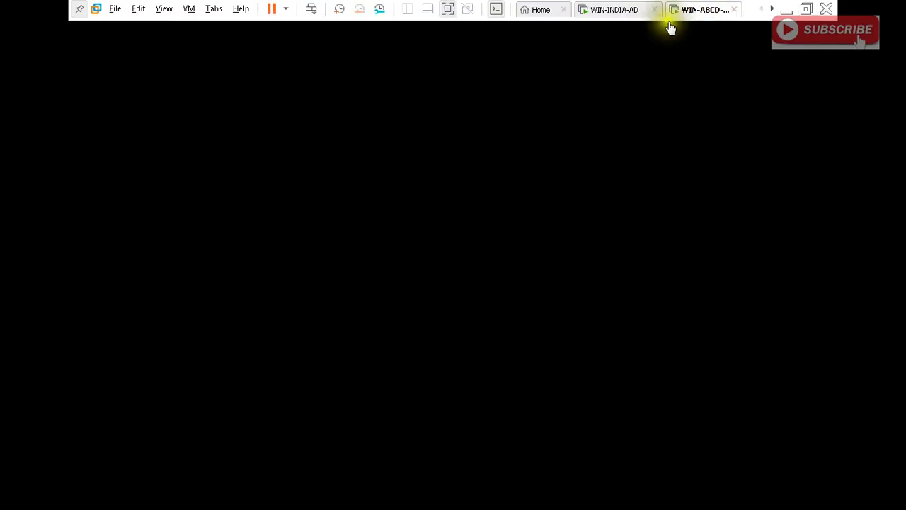
right_click(703, 11)
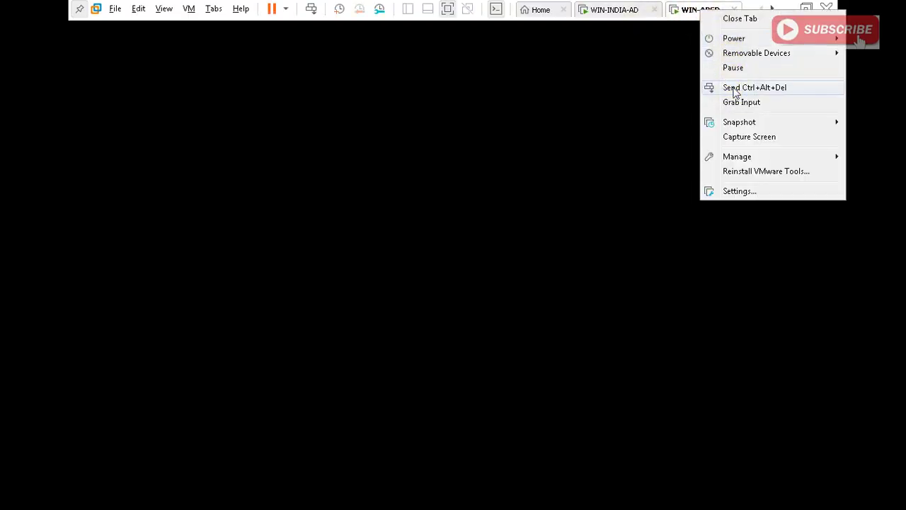
click(737, 87)
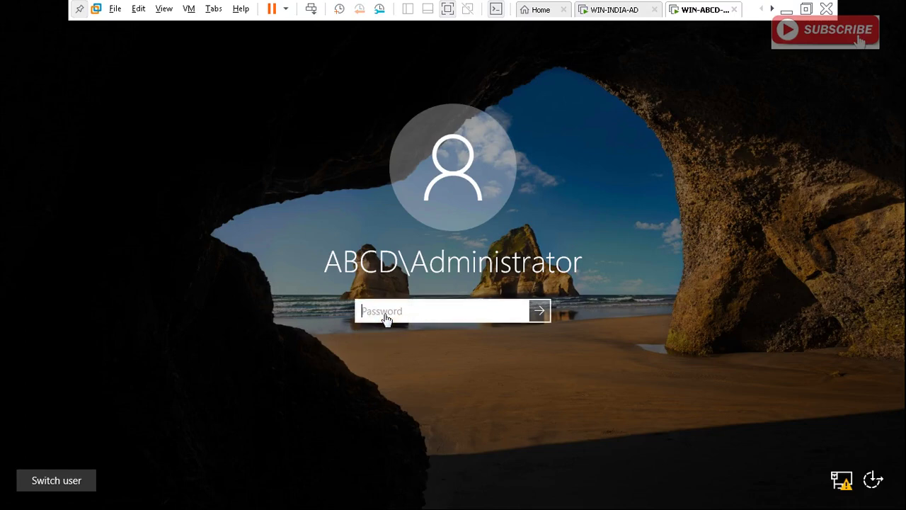
text(P@ssw0rd)
key(Return)
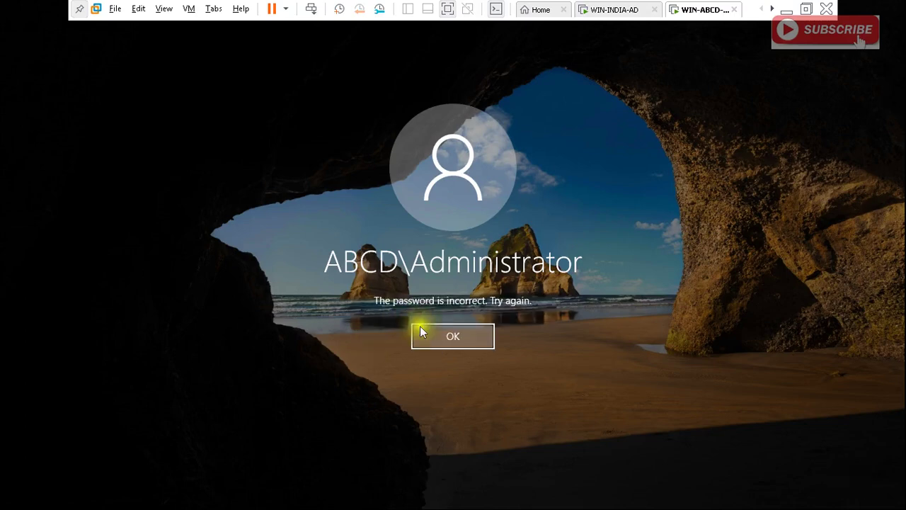
click(430, 332)
text(••••••)
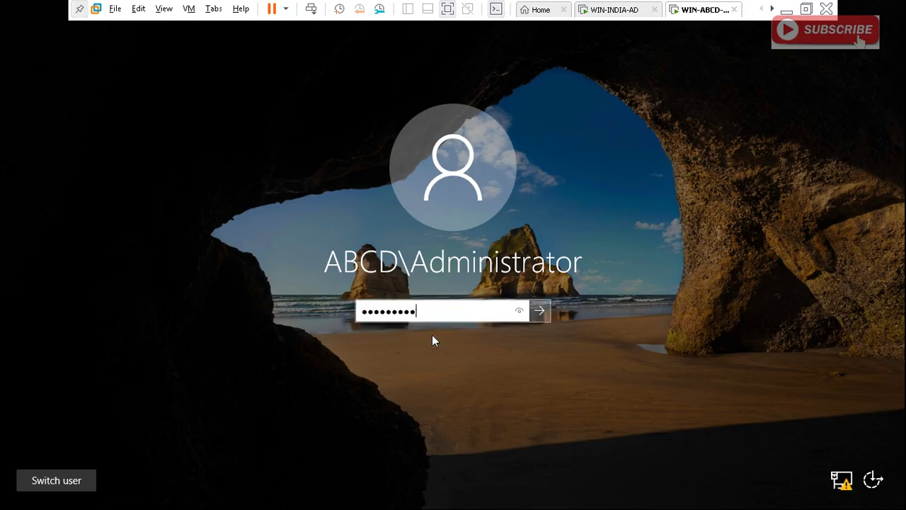
key(Return)
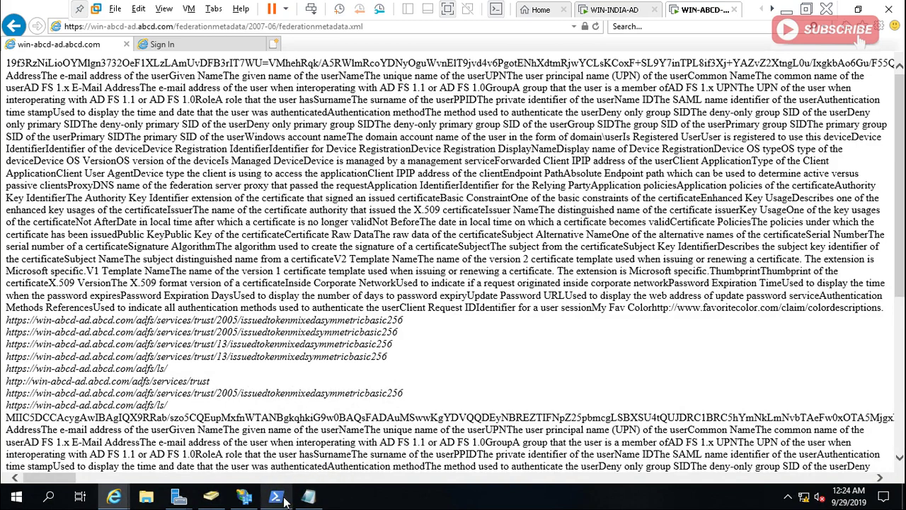
Bring WIN-ABCD-AD's PowerShell console forward at a fresh prompt and maximize it.
click(276, 496)
click(478, 452)
key(Return)
key(Return)
key(Return)
key(Return)
key(Return)
key(Return)
key(Return)
key(Return)
key(Return)
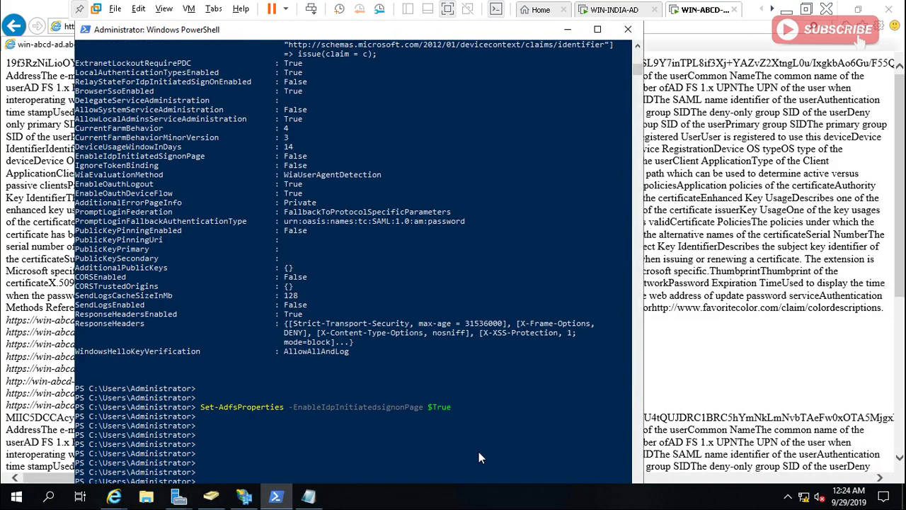
double_click(540, 32)
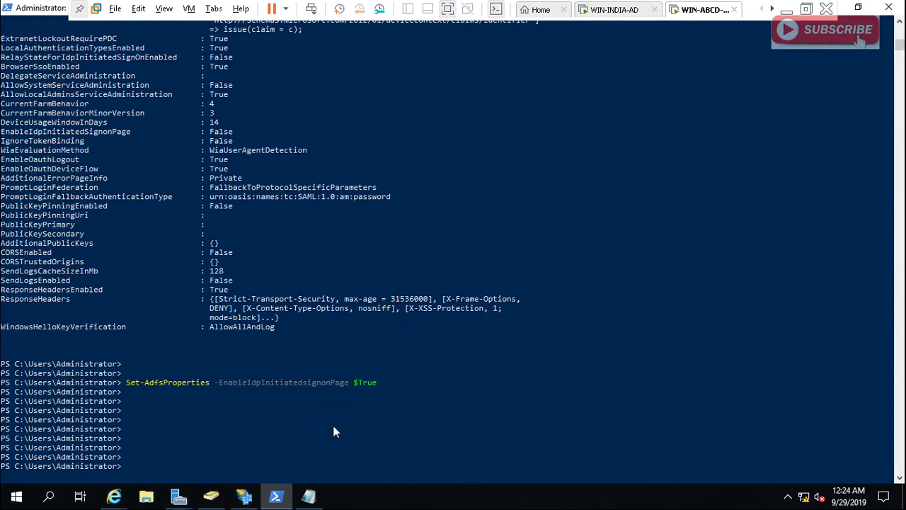
On WIN-ABCD-AD, paste and run set-ADFSProperties -AutoCertificateRollover $False.
click(787, 11)
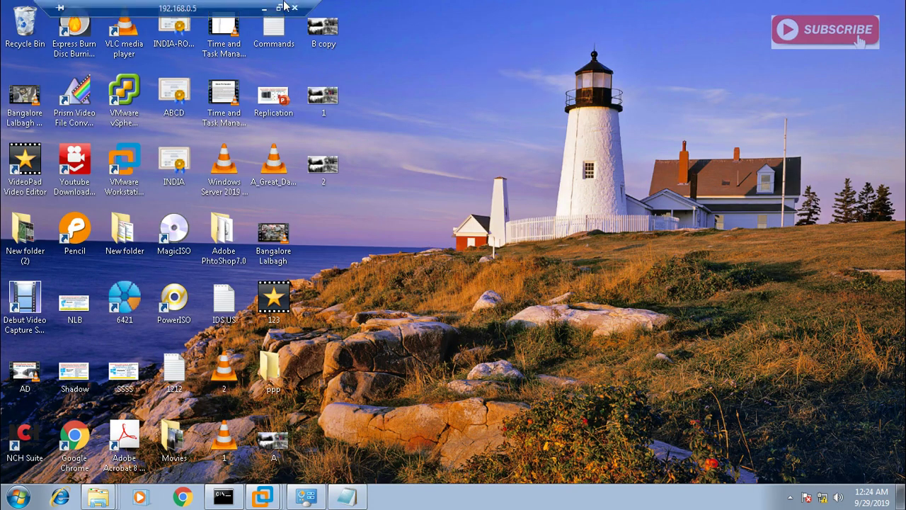
click(264, 8)
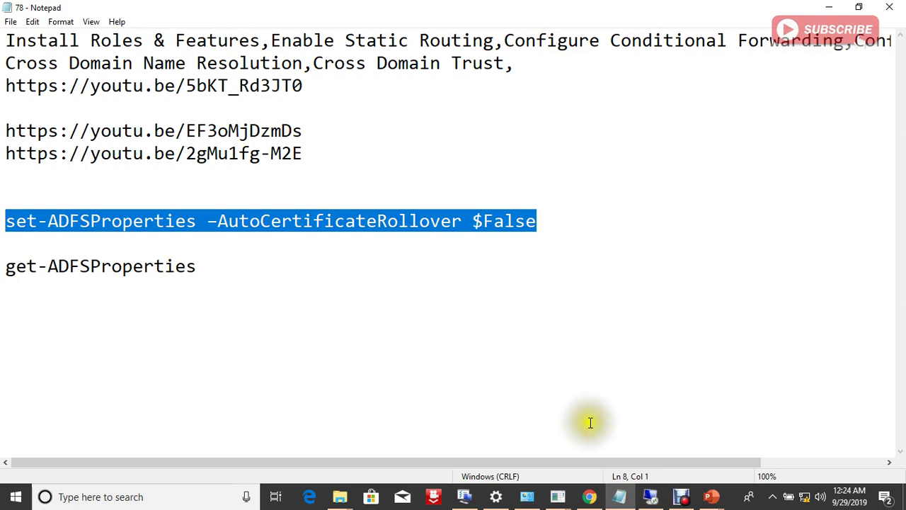
click(650, 497)
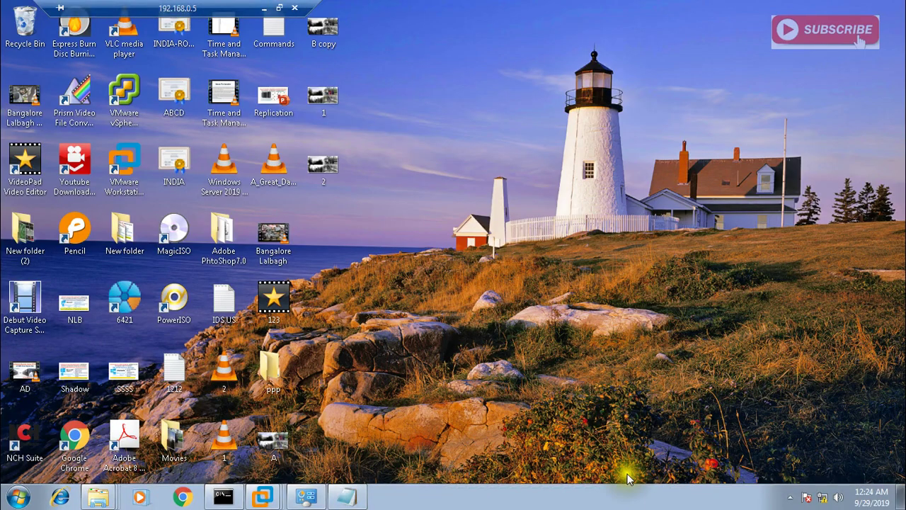
mouse_move(262, 494)
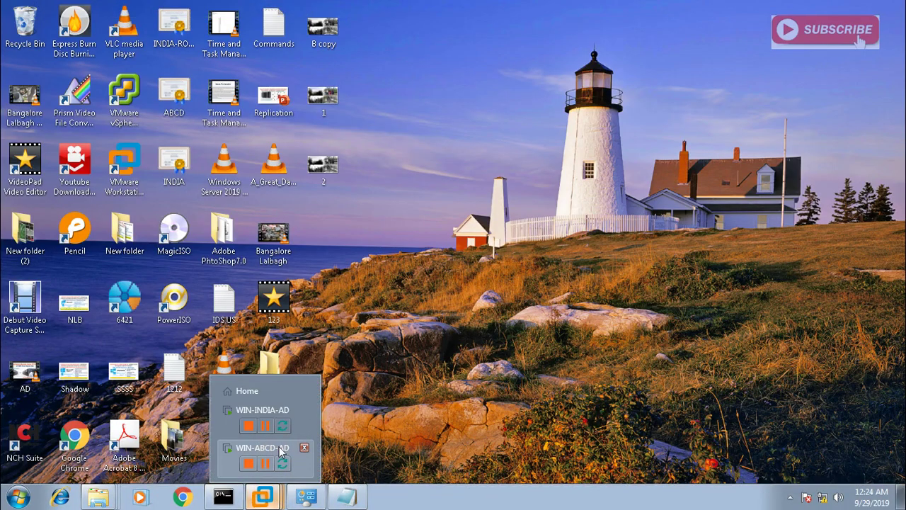
click(281, 452)
click(494, 401)
right_click(493, 401)
key(Return)
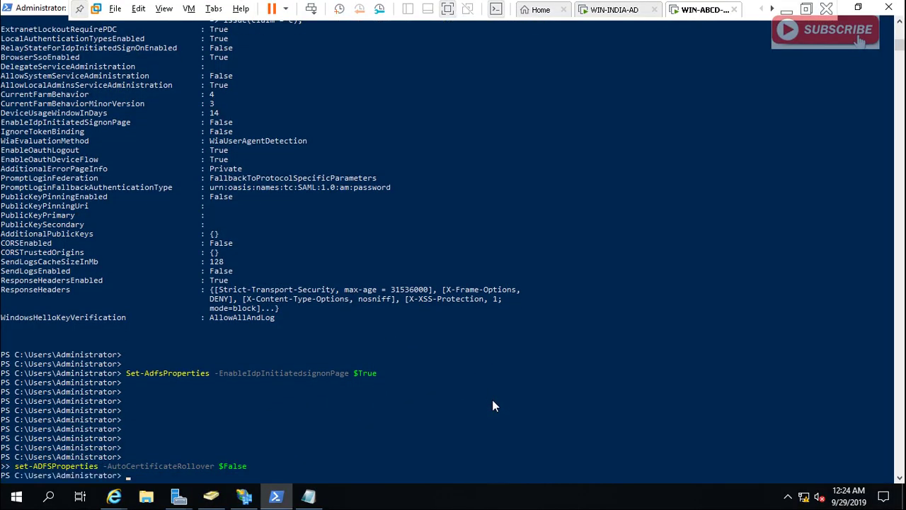
Recall earlier commands and list AD FS properties, showing EnableIdpInitiatedSignonPage True.
key(Return)
key(Return)
key(Return)
key(Return)
key(Return)
key(Return)
key(Return)
key(Return)
key(Return)
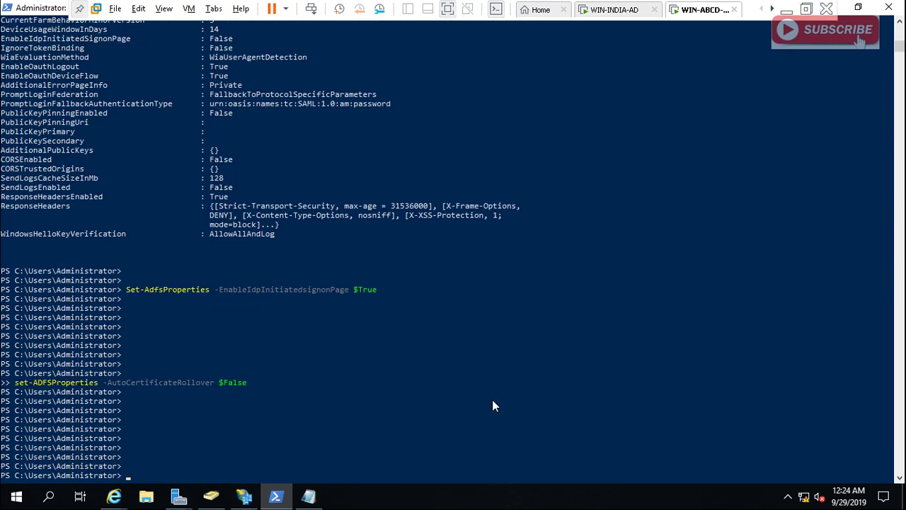
key(Return)
key(Up)
key(Up)
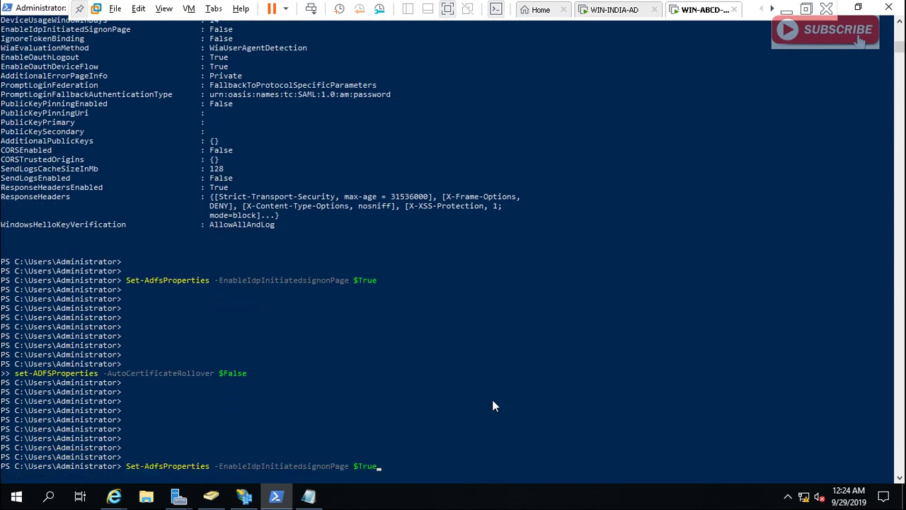
key(Up)
key(Return)
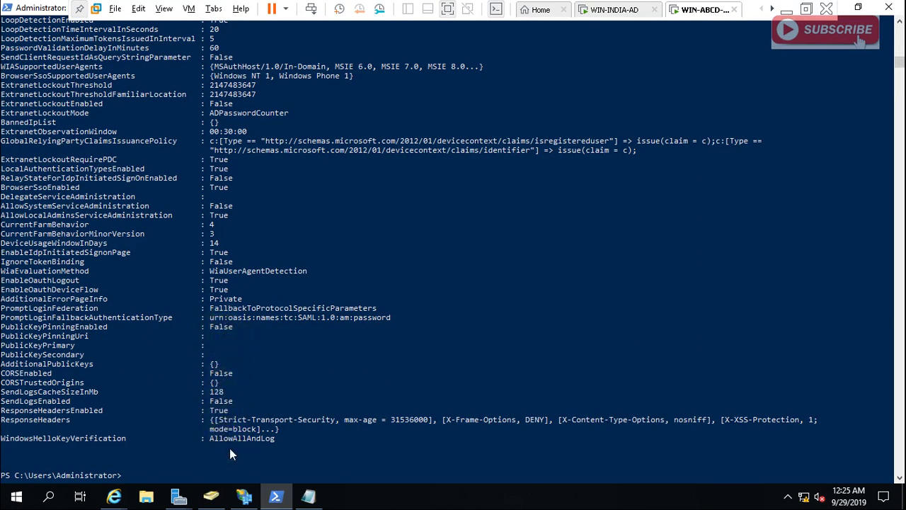
right_click(224, 204)
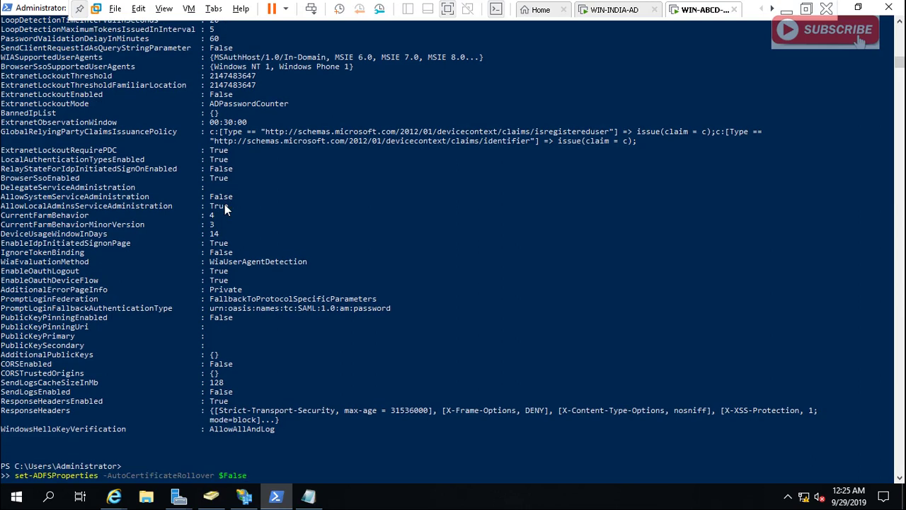
key(Up)
key(Up)
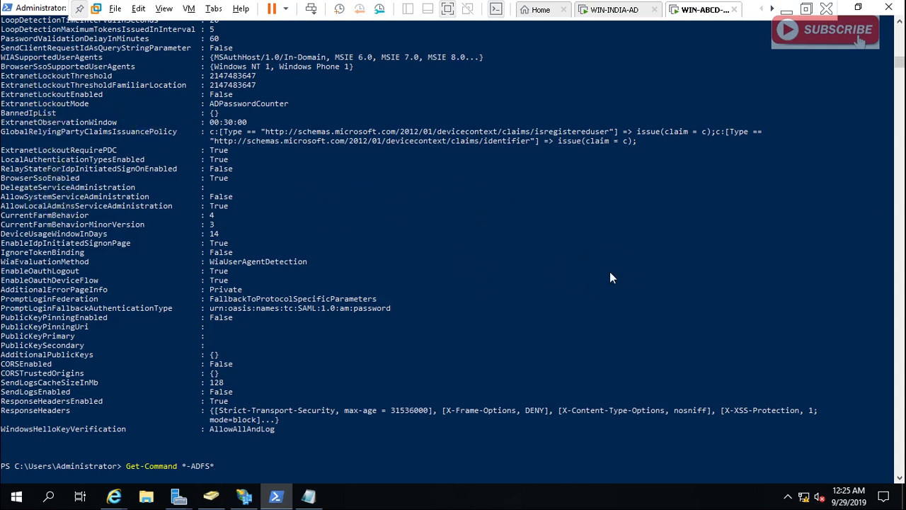
Leave the remote session and show the slide on why automatic certificate rollover must be off.
click(786, 10)
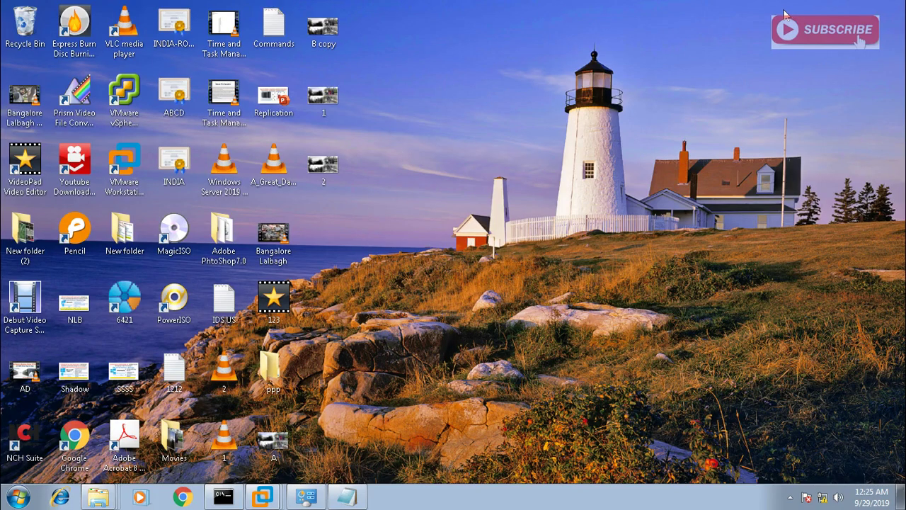
mouse_move(303, 4)
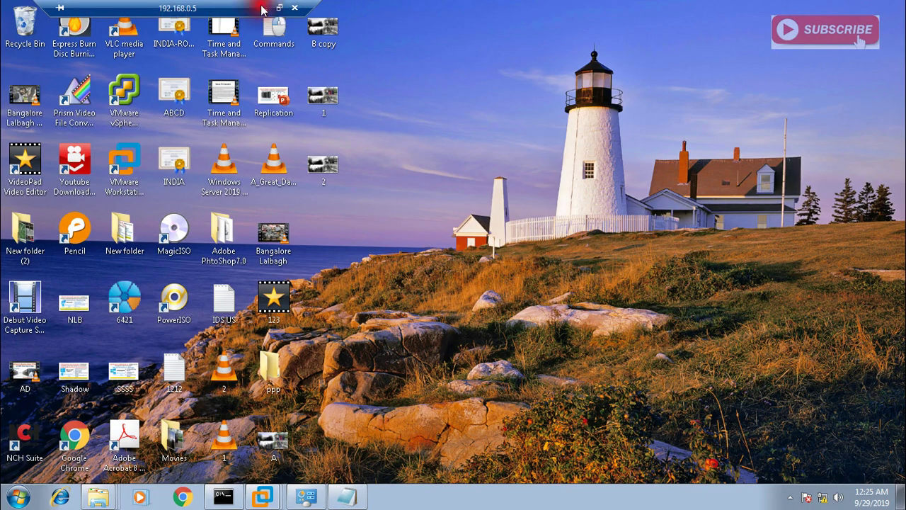
click(262, 8)
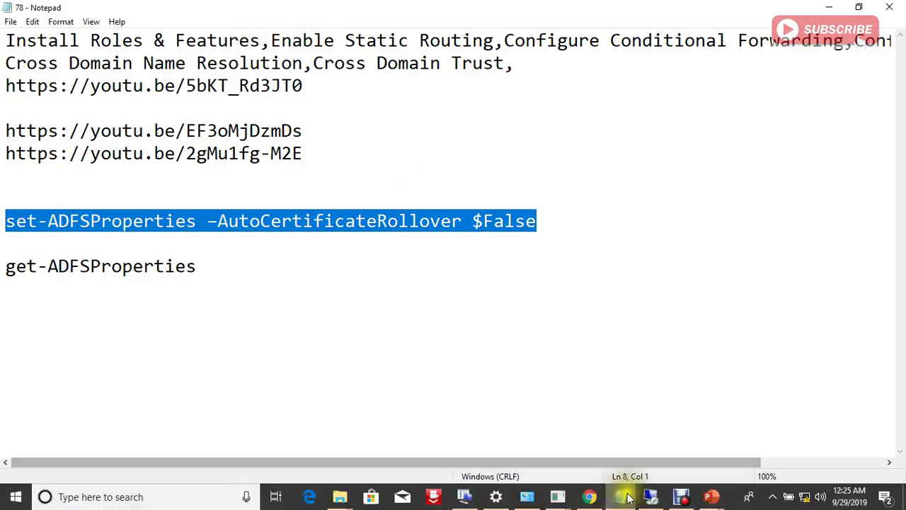
click(711, 496)
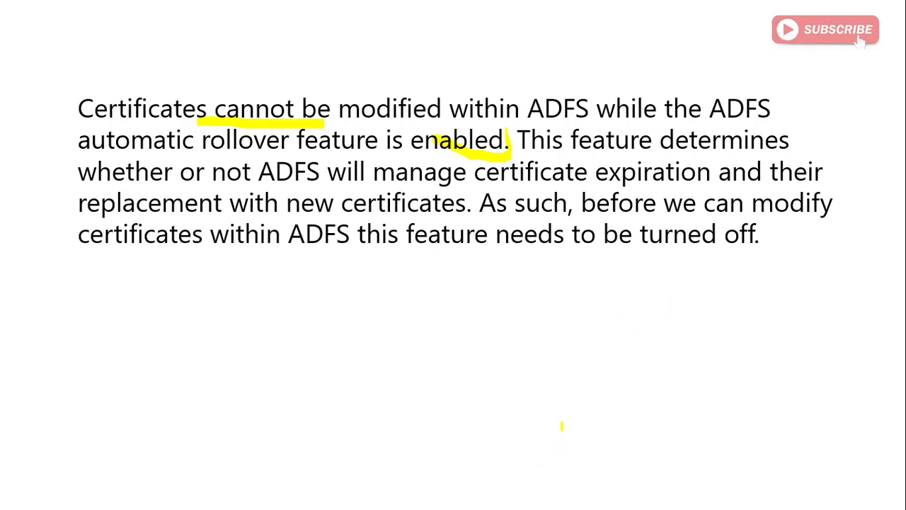
key(super)
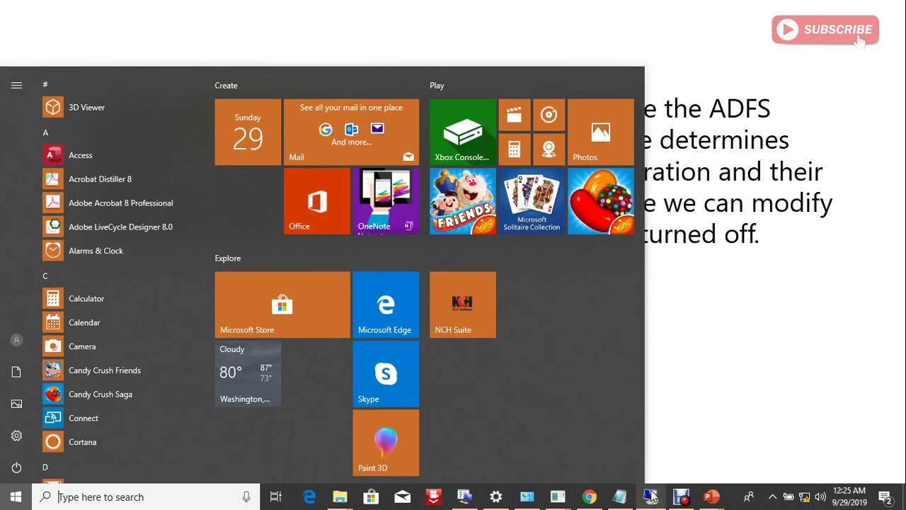
On WIN-INDIA-AD, close the inetpub folder, AD FS Management and federation metadata browser windows.
click(644, 487)
mouse_move(263, 495)
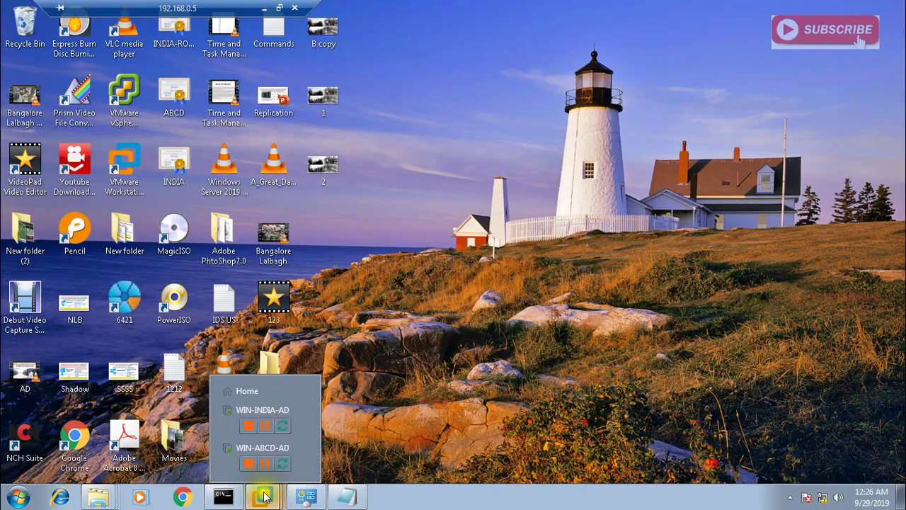
click(263, 414)
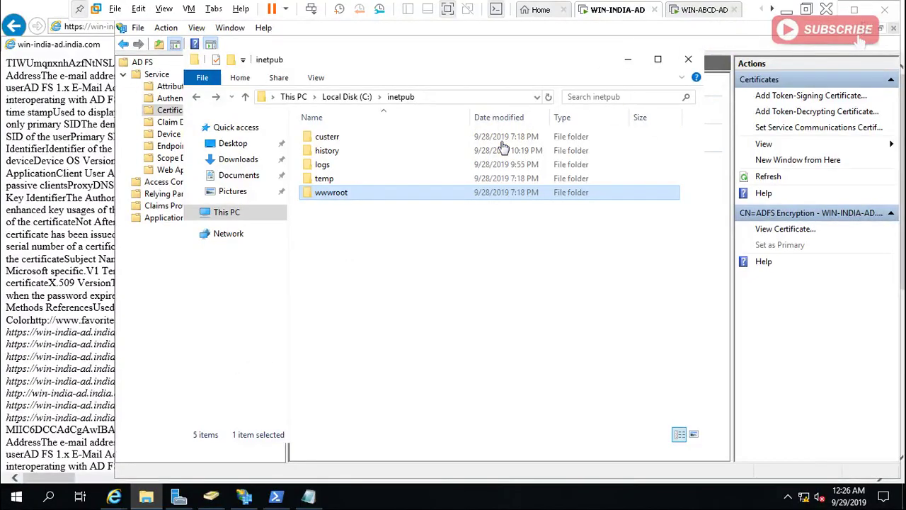
click(628, 59)
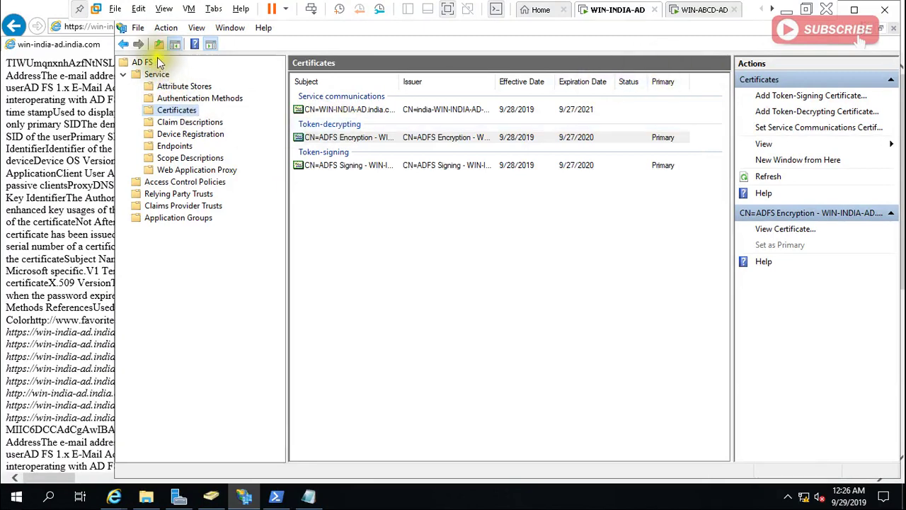
click(885, 9)
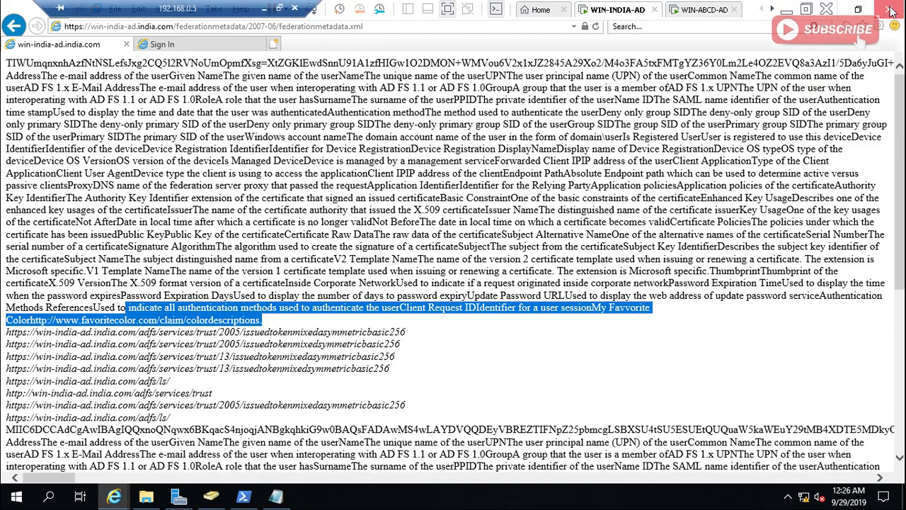
click(889, 9)
Confirm closing the browser tabs, launch AD FS Management and show Service > Certificates.
click(452, 251)
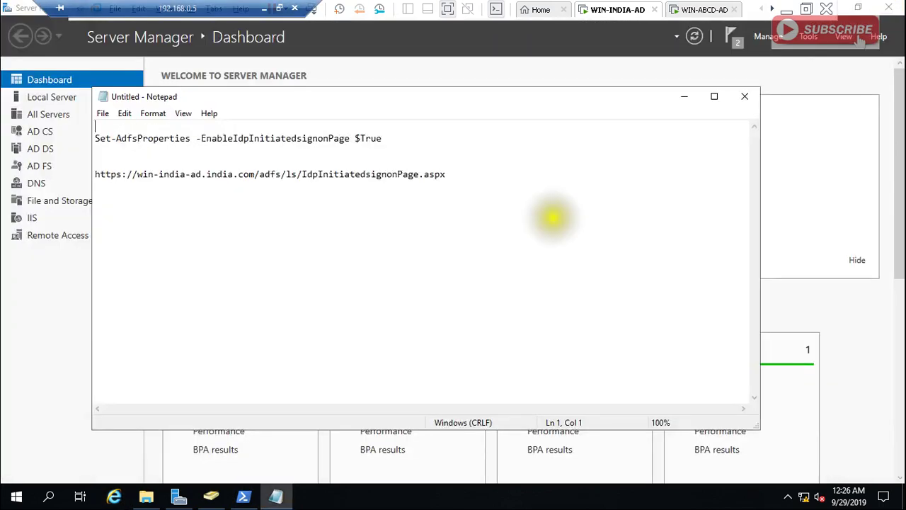
click(684, 97)
click(808, 36)
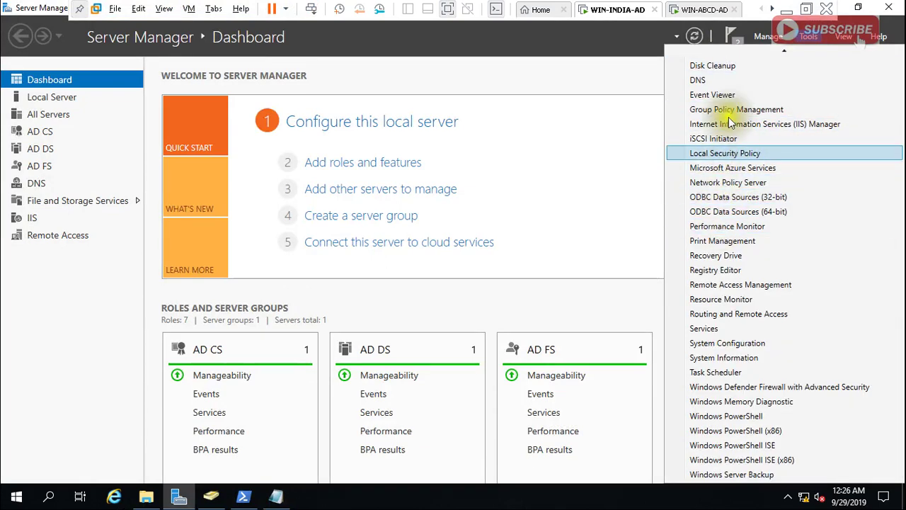
mouse_move(766, 56)
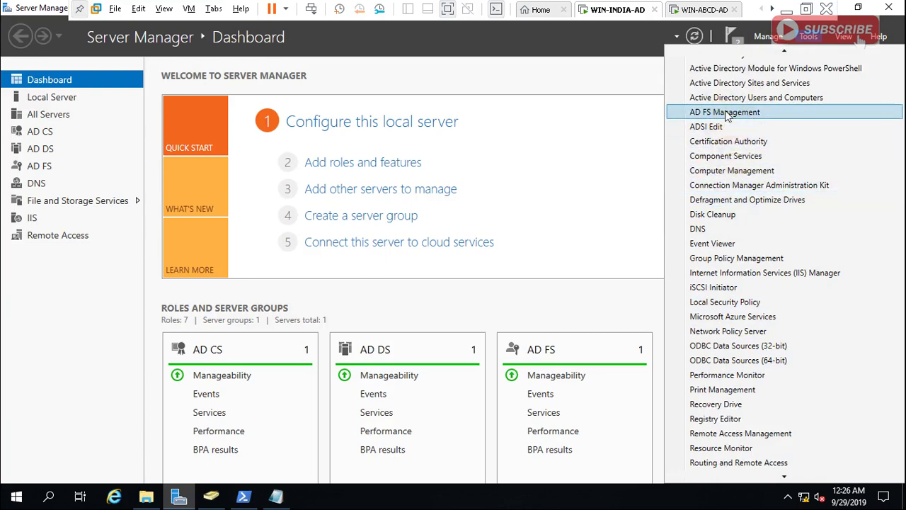
click(728, 113)
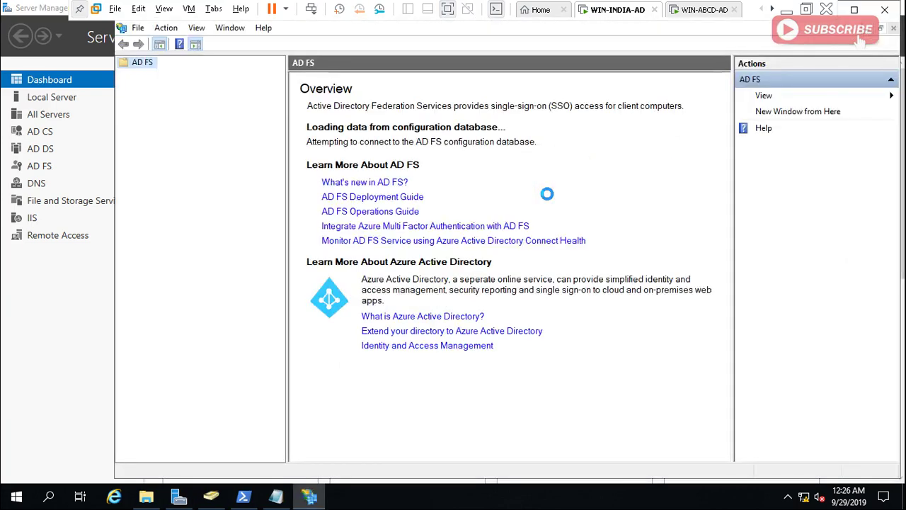
click(145, 74)
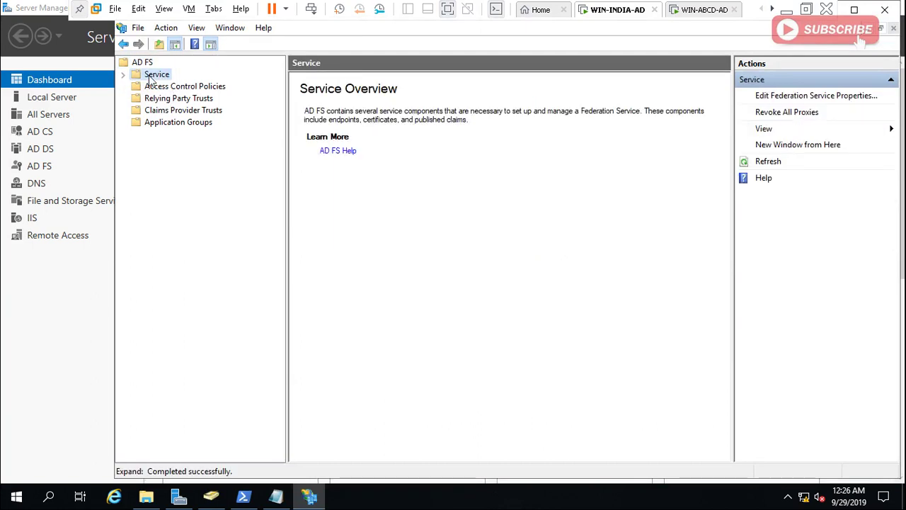
click(123, 74)
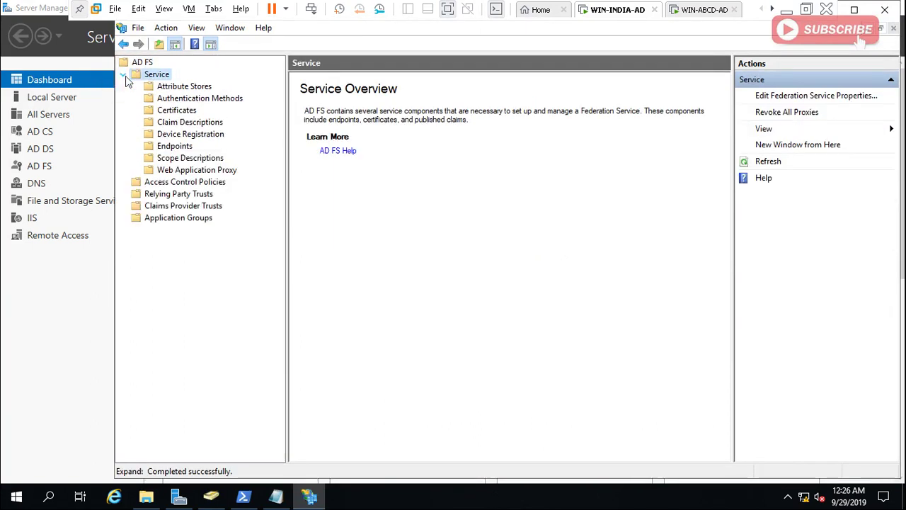
click(185, 113)
Start adding a token-signing certificate and list the other available certificates.
right_click(187, 111)
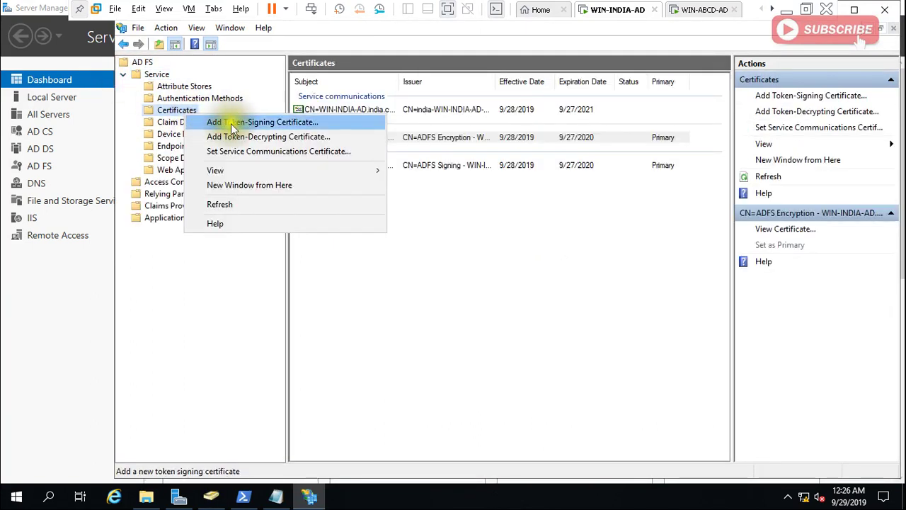
click(279, 125)
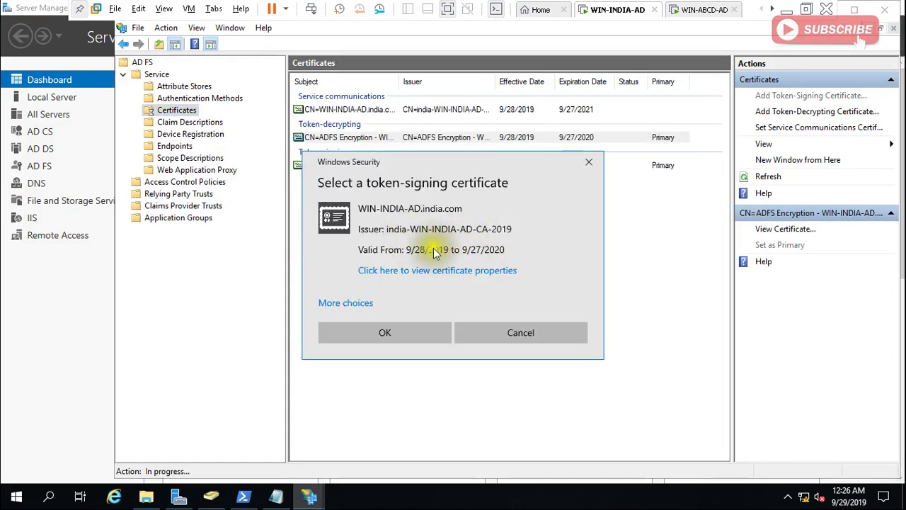
click(366, 304)
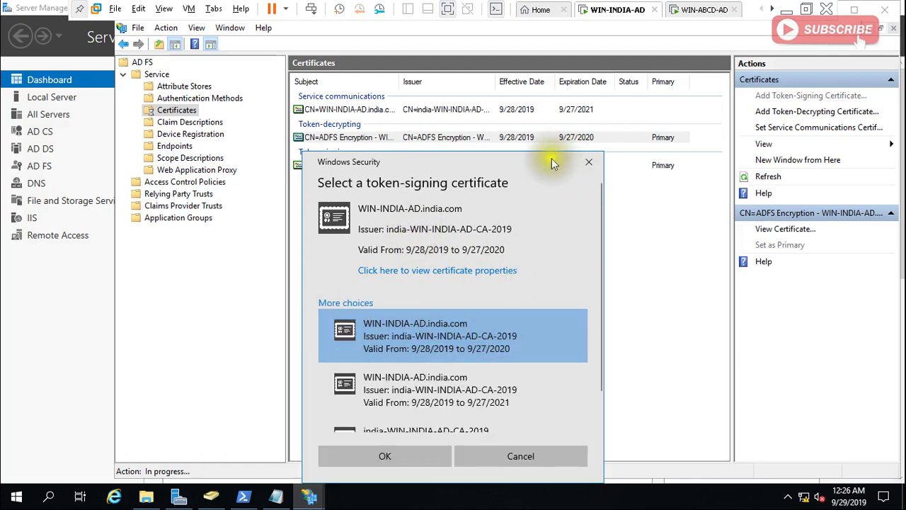
drag(548, 158, 539, 92)
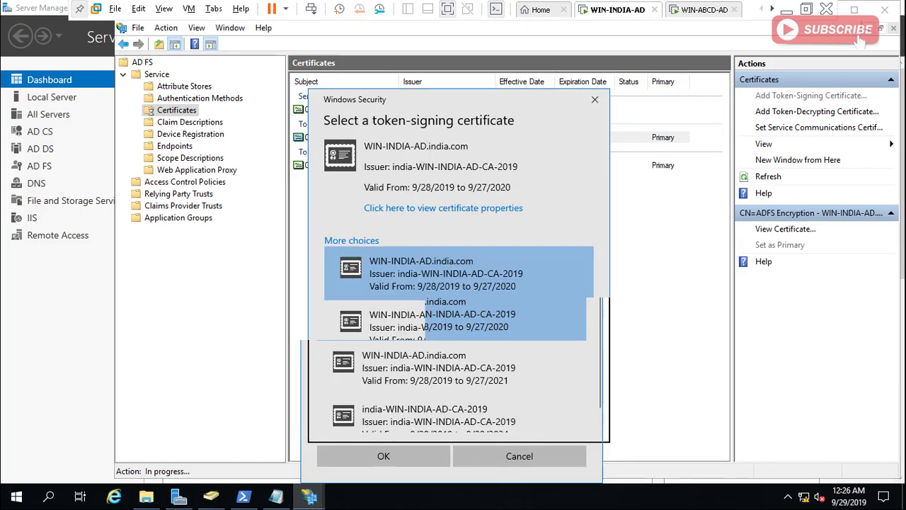
click(411, 264)
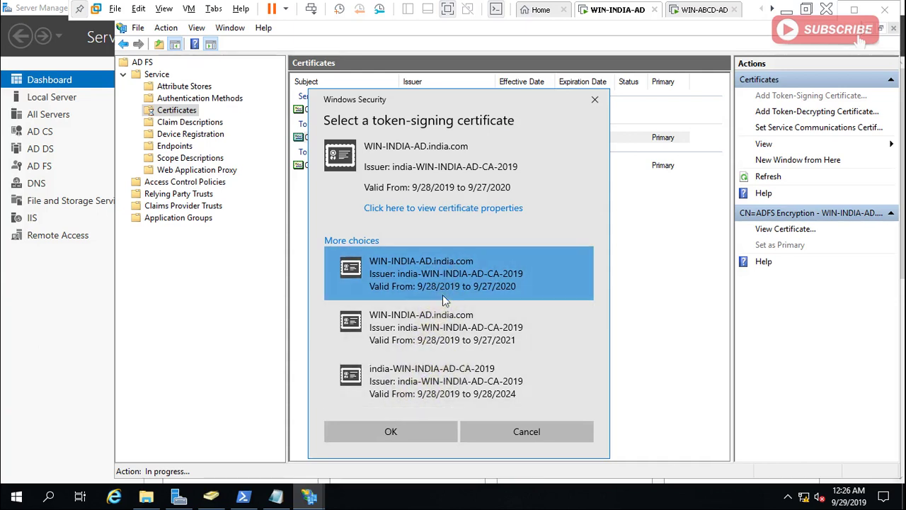
Compare the serial numbers of the first two candidate certificates on their Details tabs.
click(430, 210)
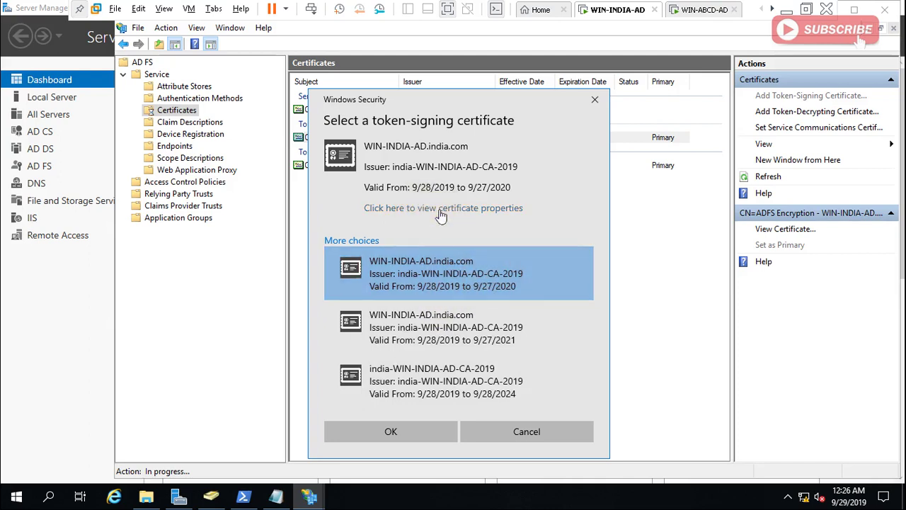
click(440, 209)
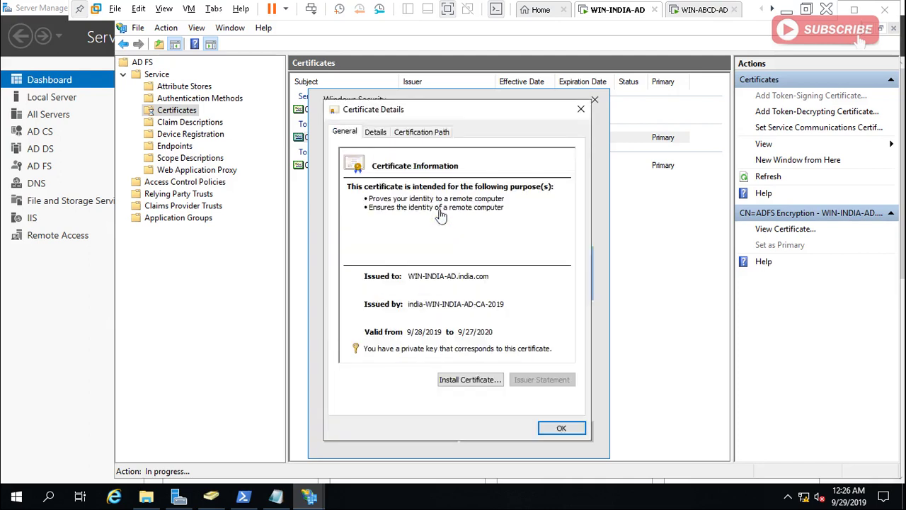
click(376, 133)
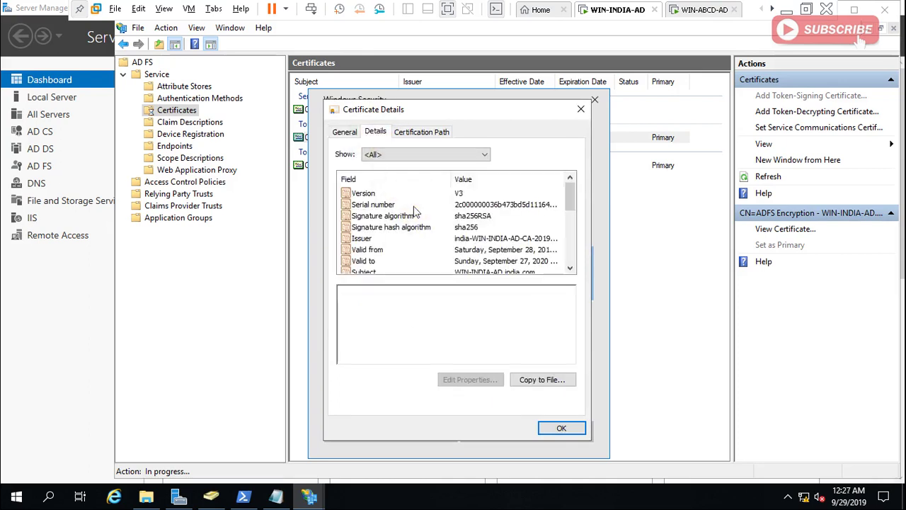
click(519, 206)
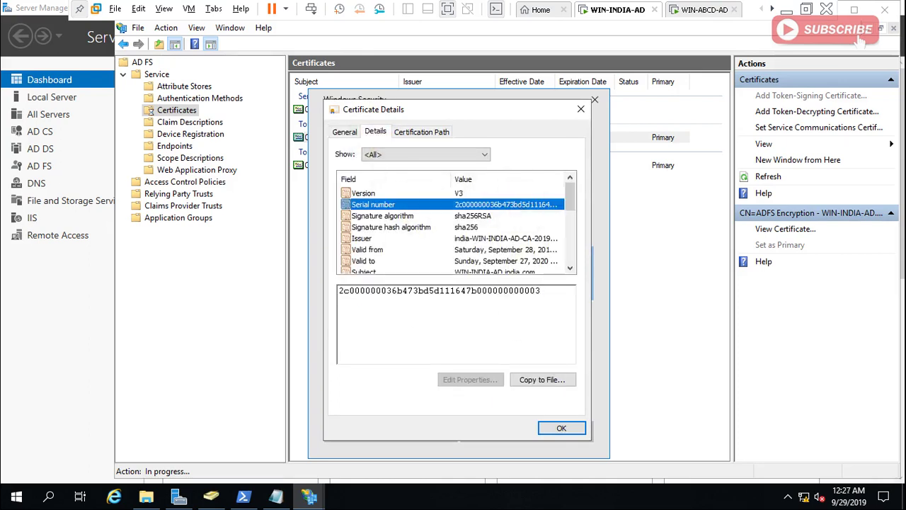
click(559, 429)
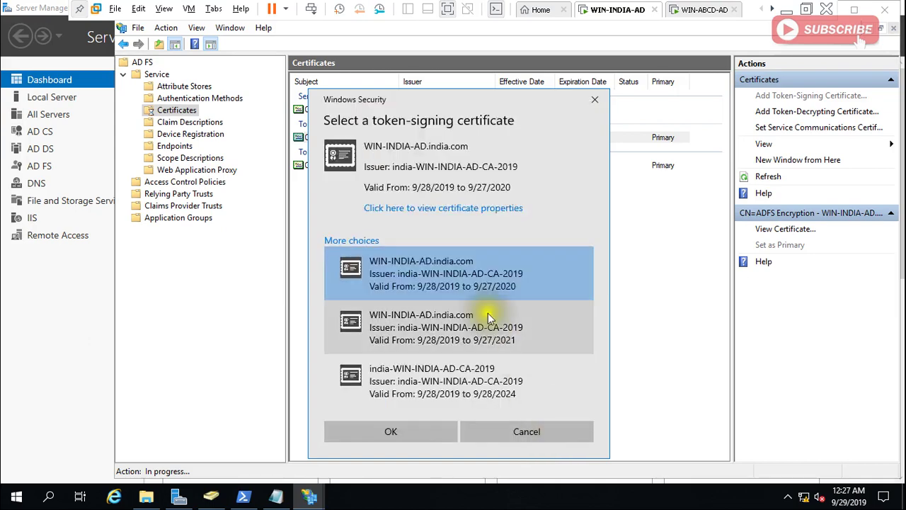
click(466, 329)
click(449, 207)
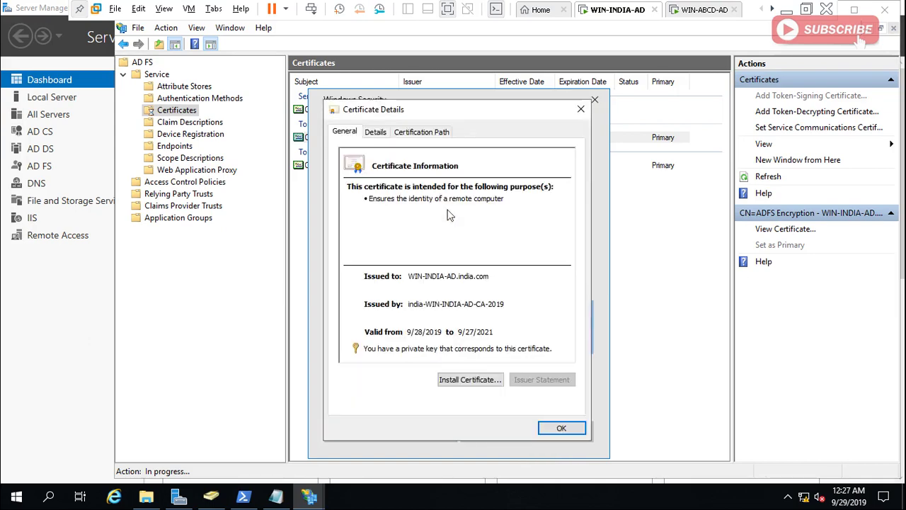
click(376, 133)
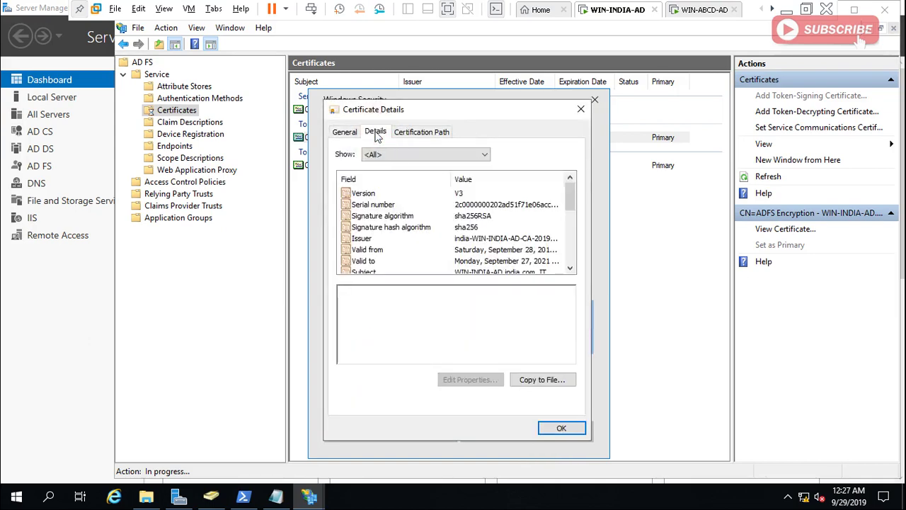
click(478, 206)
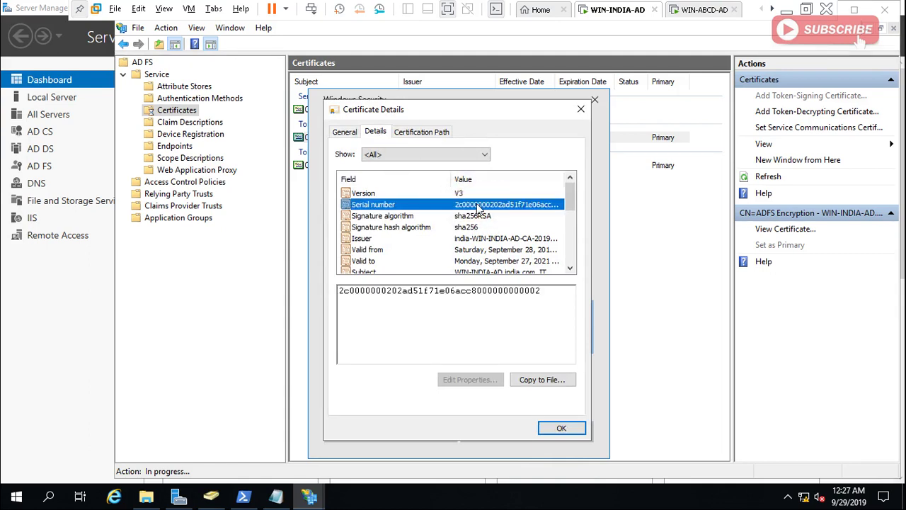
click(556, 428)
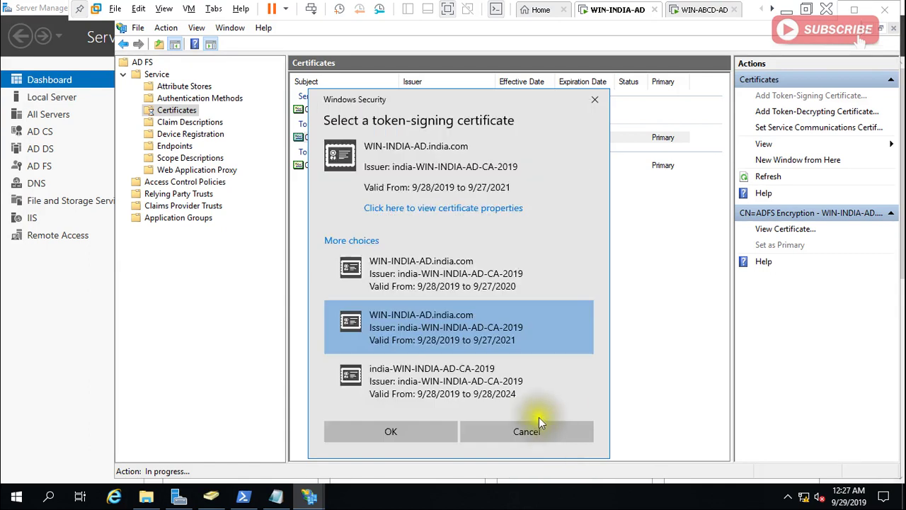
Check the india-WIN-INDIA-AD-CA-2019 serial, then choose the WIN-INDIA-AD certificate valid until 9/27/2021.
click(468, 389)
click(425, 208)
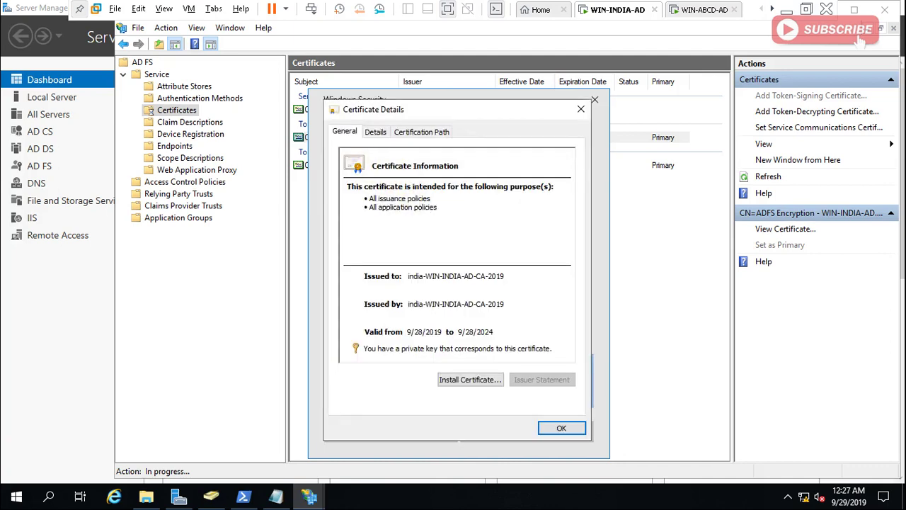
click(375, 132)
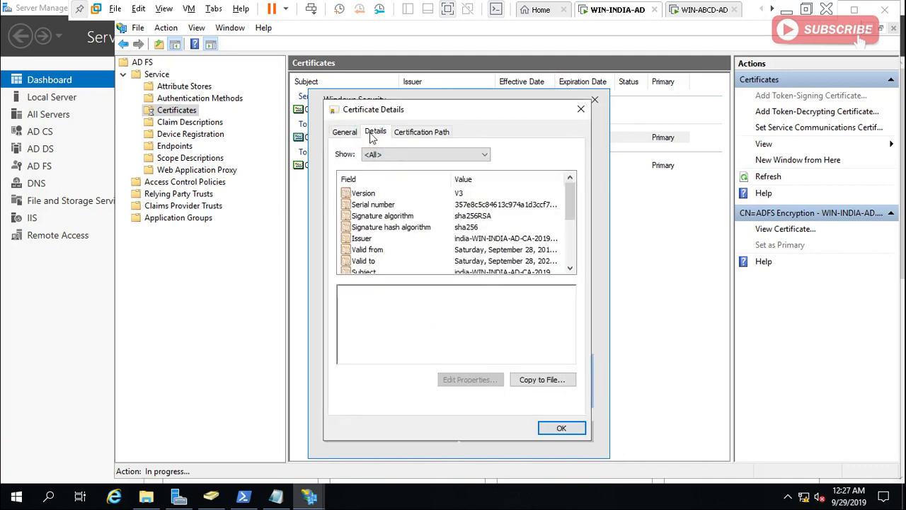
click(471, 206)
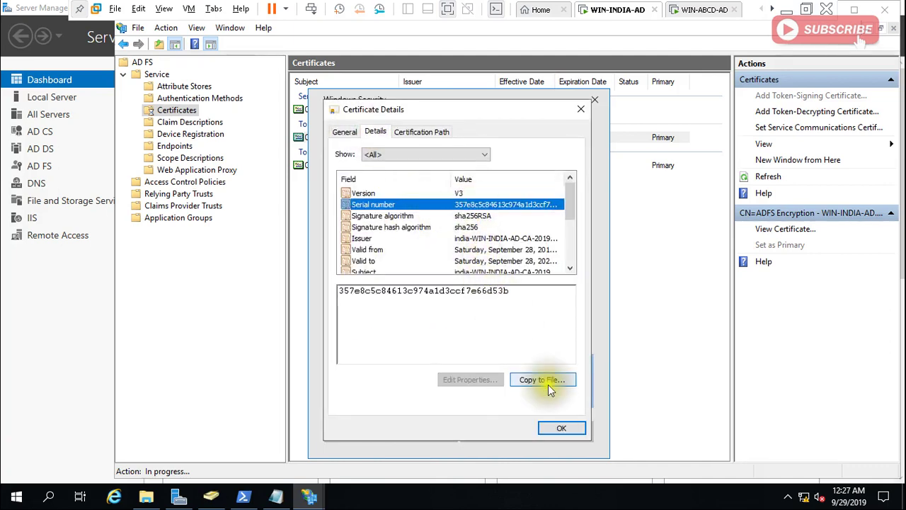
click(551, 429)
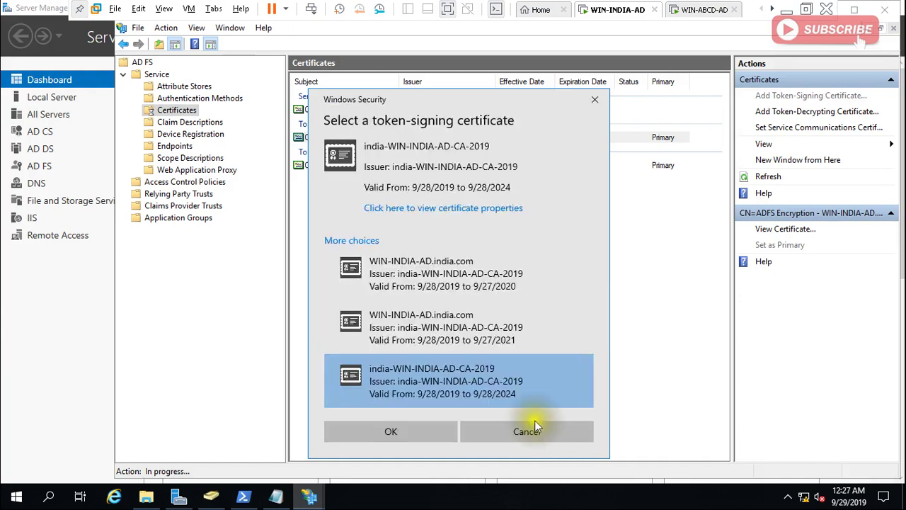
click(466, 341)
click(416, 427)
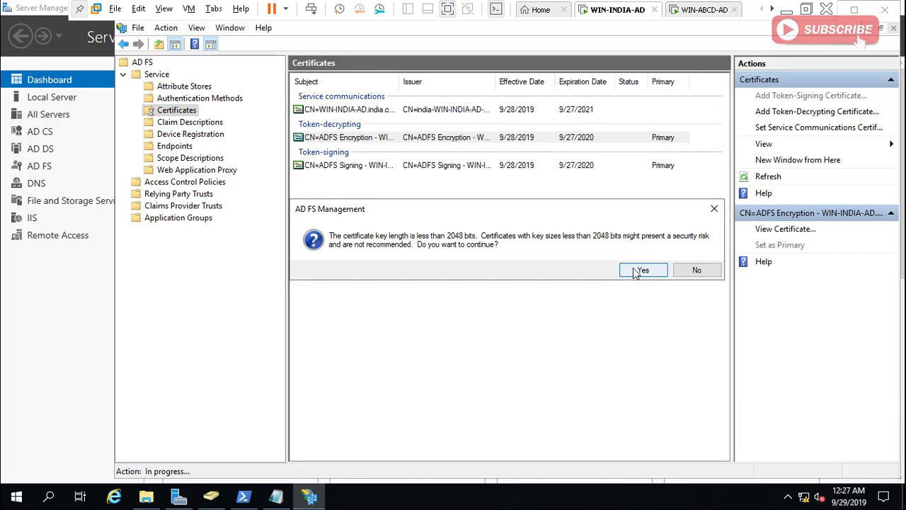
Accept the key-length warning and private-key notice, then return to the WIN-ABCD-AD machine.
click(636, 271)
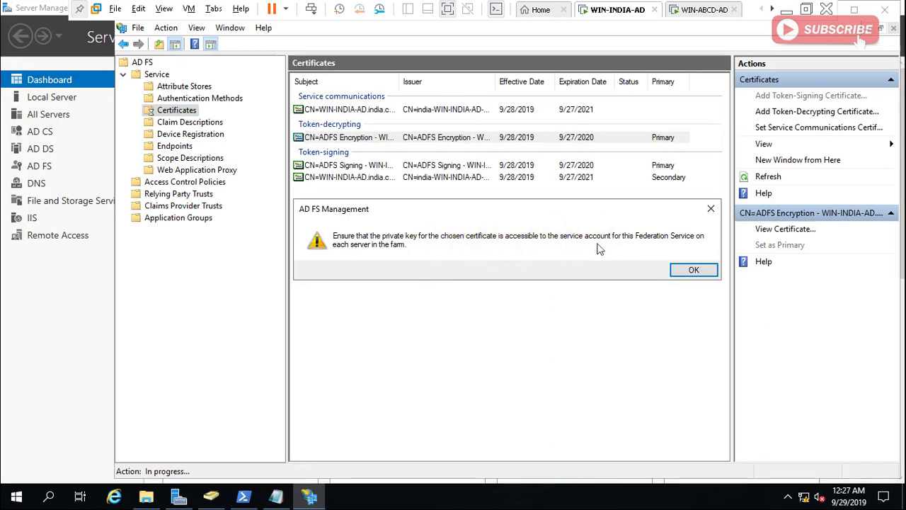
click(694, 272)
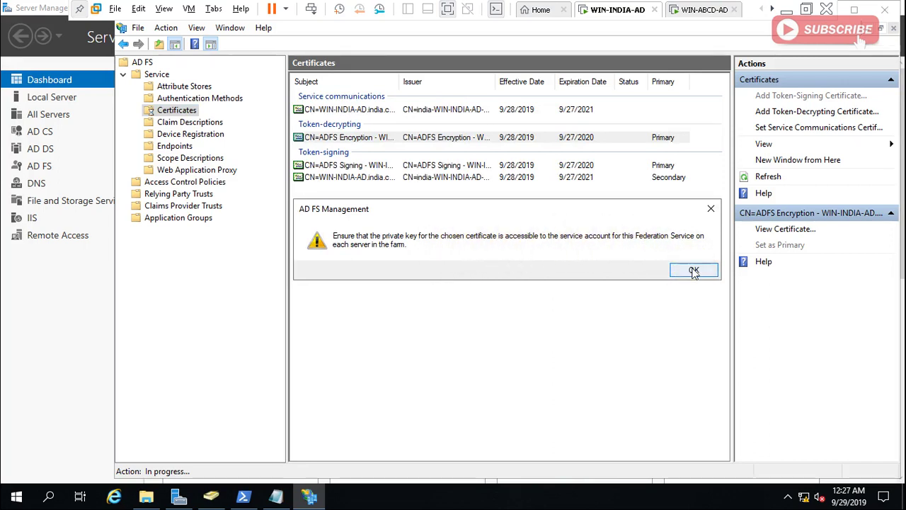
click(694, 272)
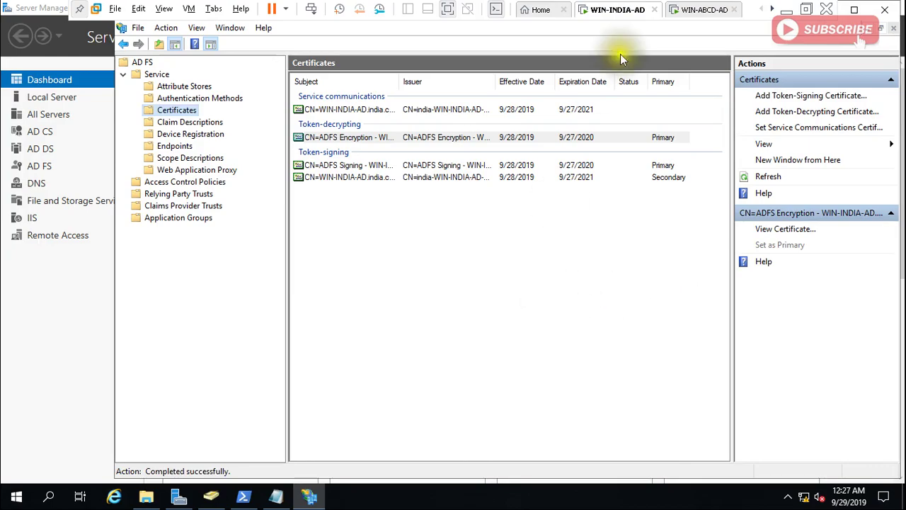
click(697, 10)
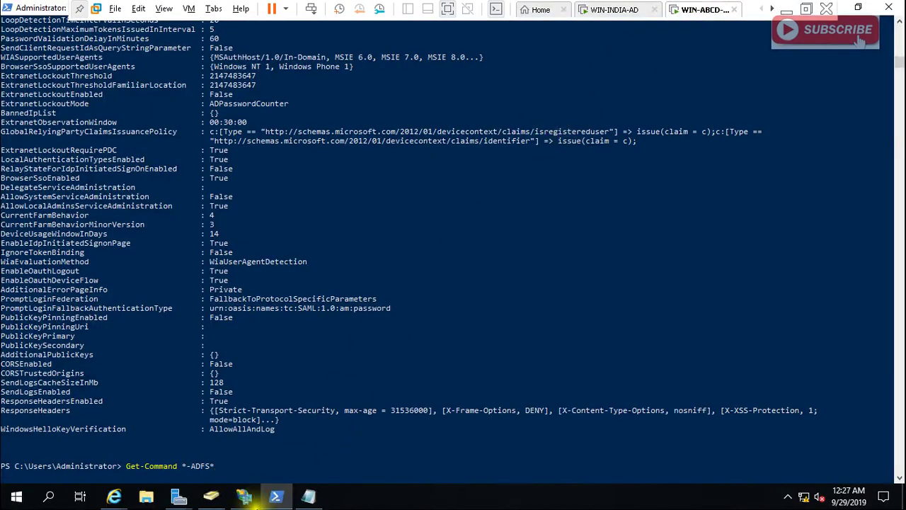
Close the AD FS Management, PowerShell and Internet Explorer windows, closing all browser tabs.
mouse_move(249, 500)
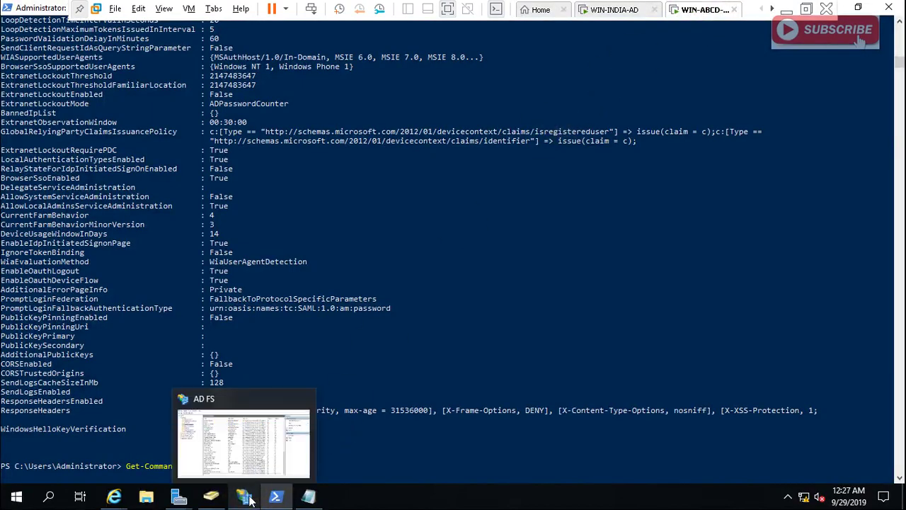
click(246, 460)
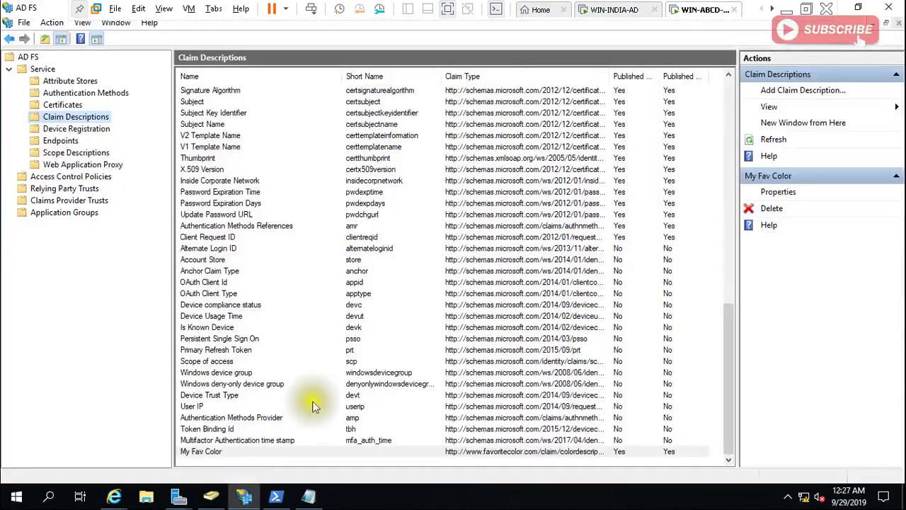
click(890, 9)
click(891, 10)
click(891, 9)
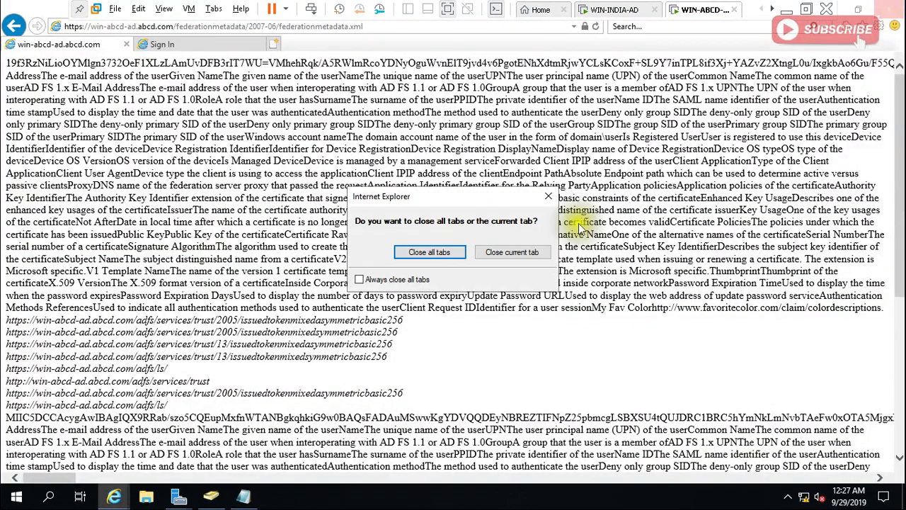
click(451, 257)
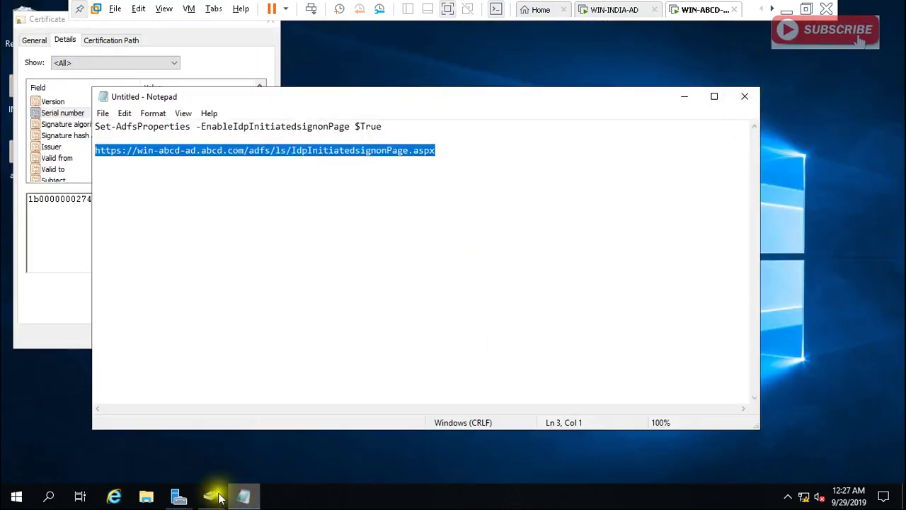
Launch AD FS Management from the Server Manager dashboard's Tools list.
mouse_move(185, 498)
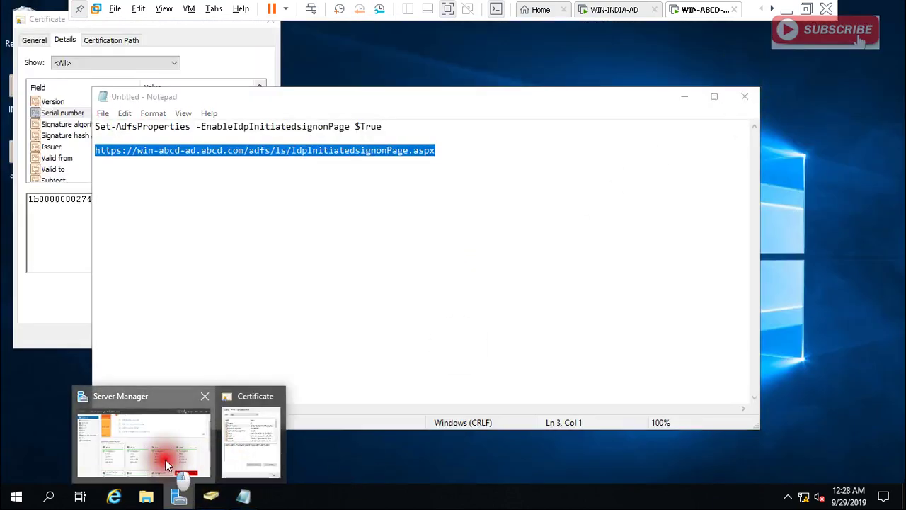
click(192, 458)
click(807, 43)
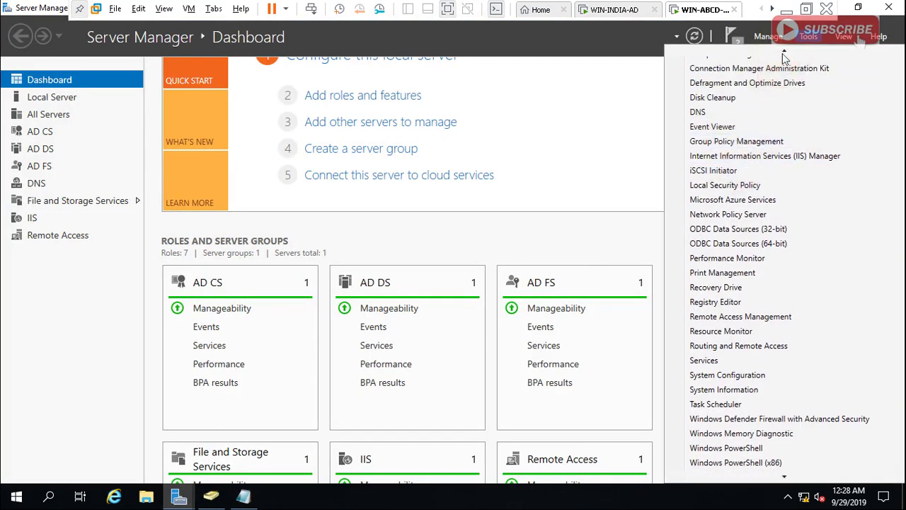
click(779, 57)
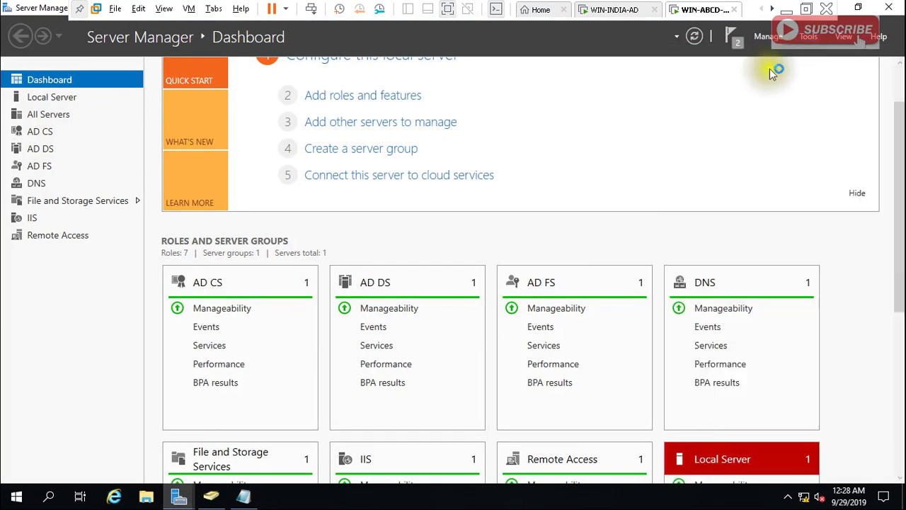
click(805, 44)
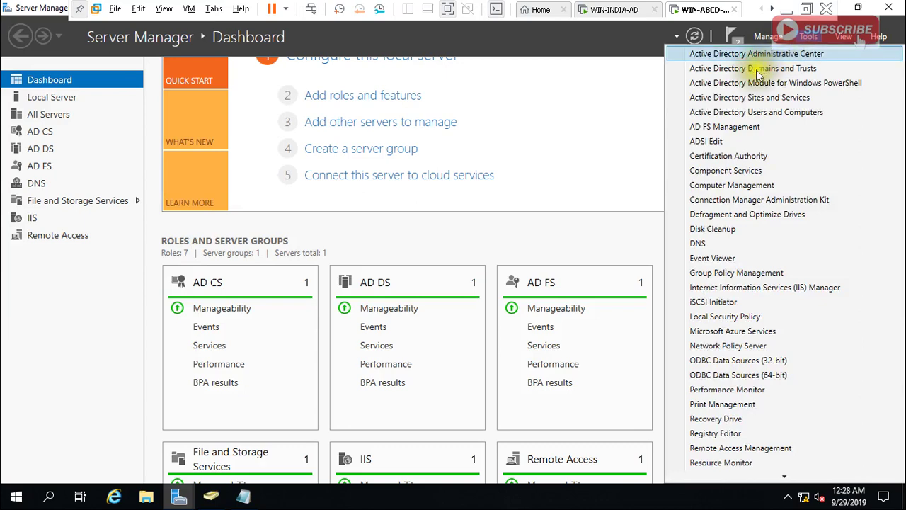
click(749, 131)
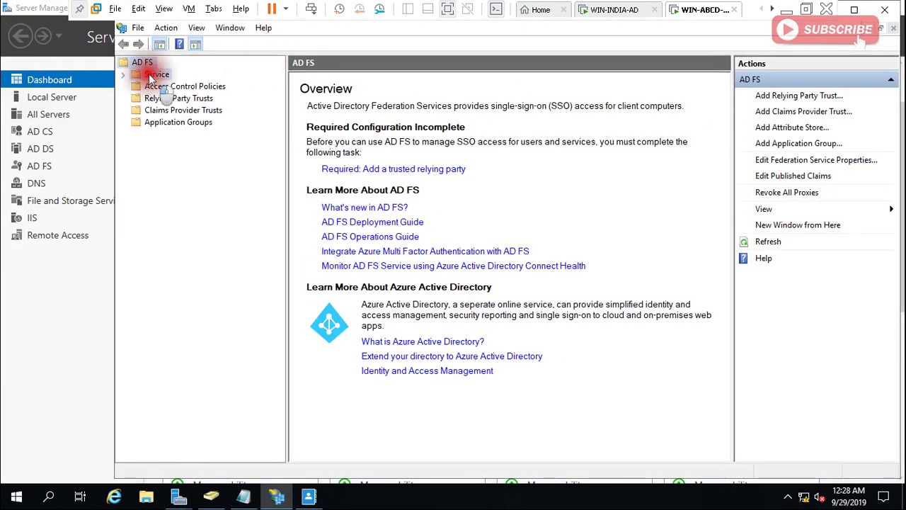
Expand the Service node and select Certificates in the AD FS tree.
click(152, 75)
right_click(150, 75)
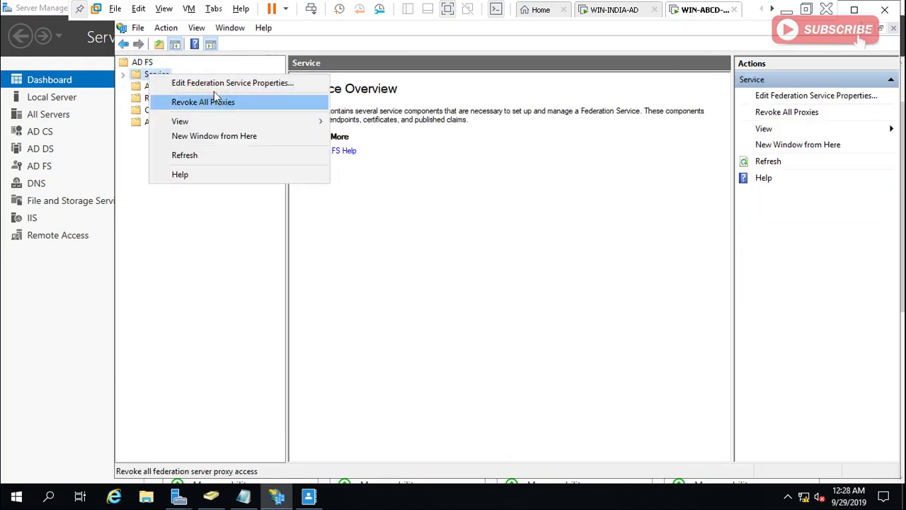
click(122, 75)
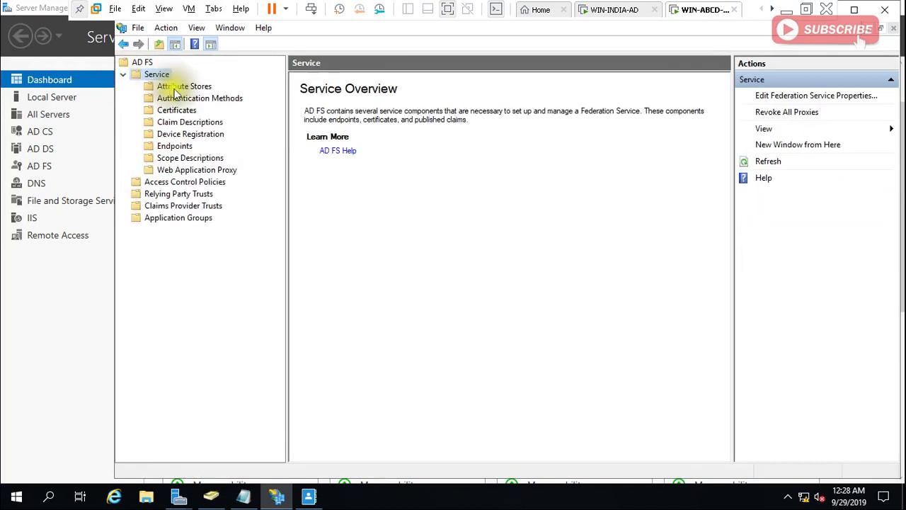
click(177, 110)
right_click(186, 112)
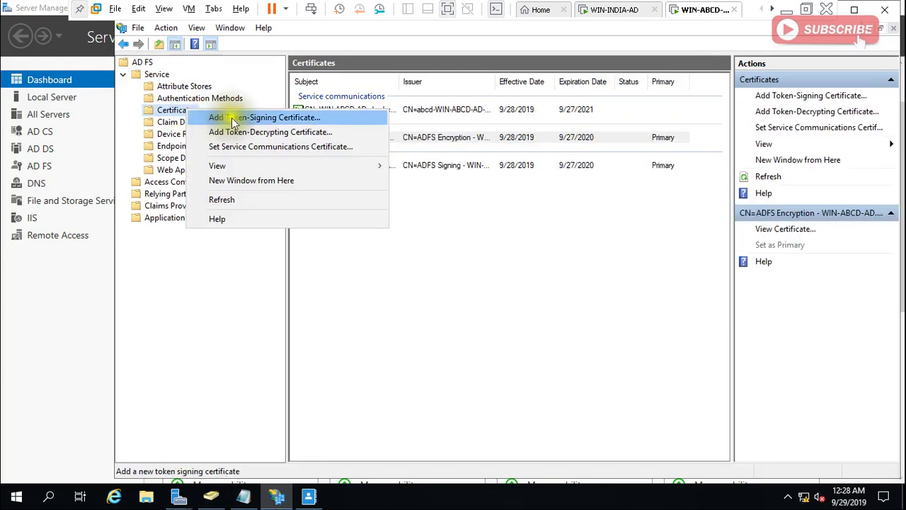
key(Escape)
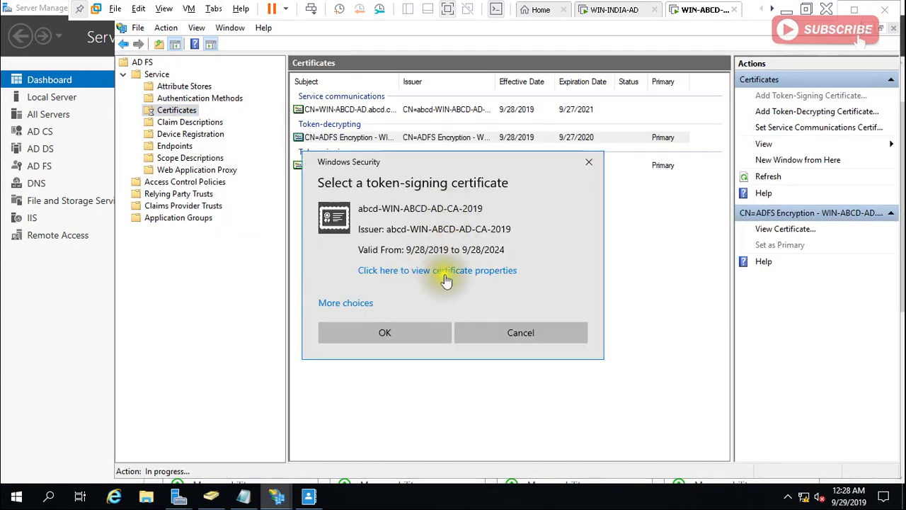
Inspect the default certificate's properties, then list all three candidate signing certificates.
click(447, 273)
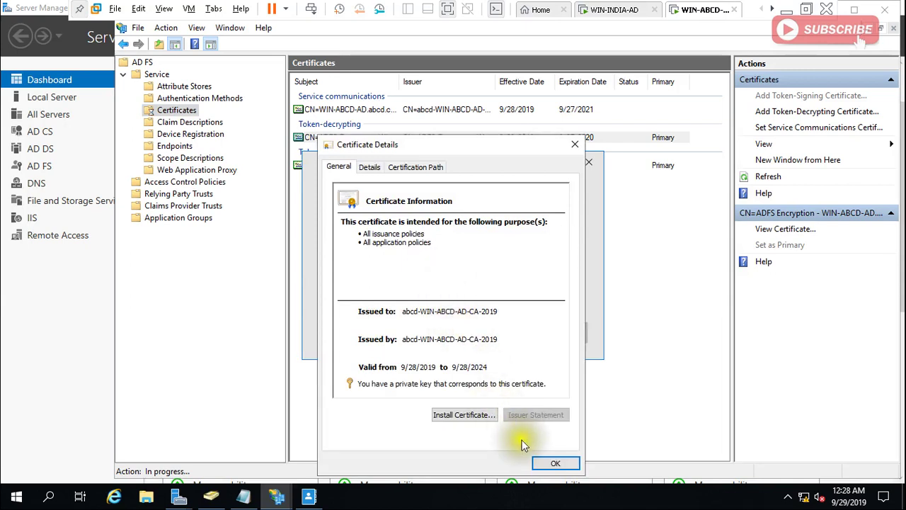
click(556, 464)
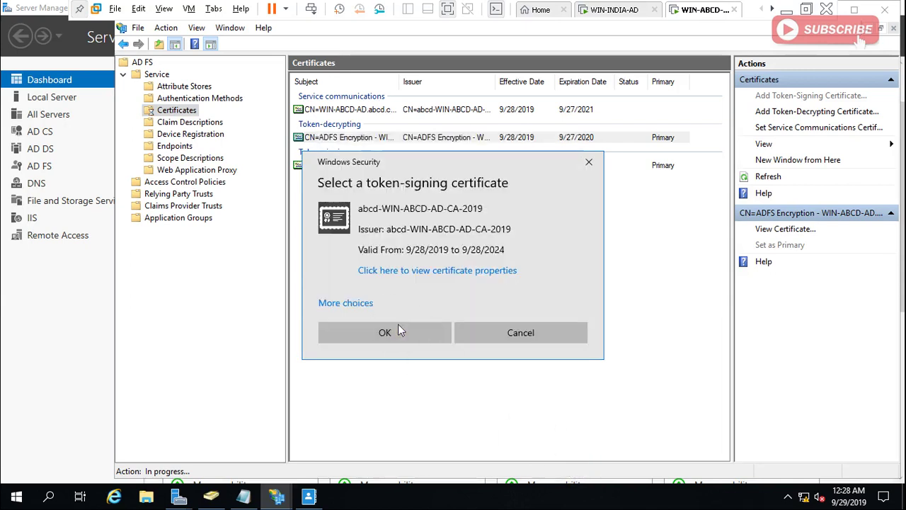
click(350, 304)
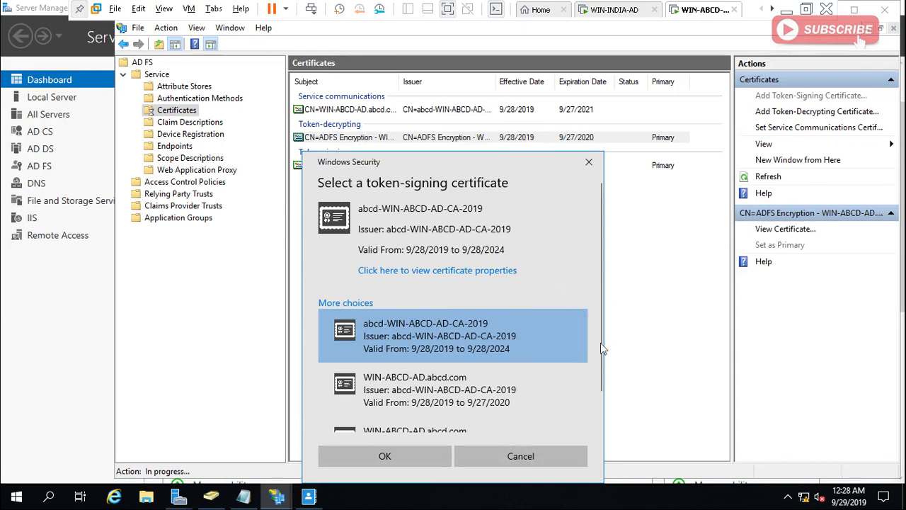
drag(599, 378, 594, 406)
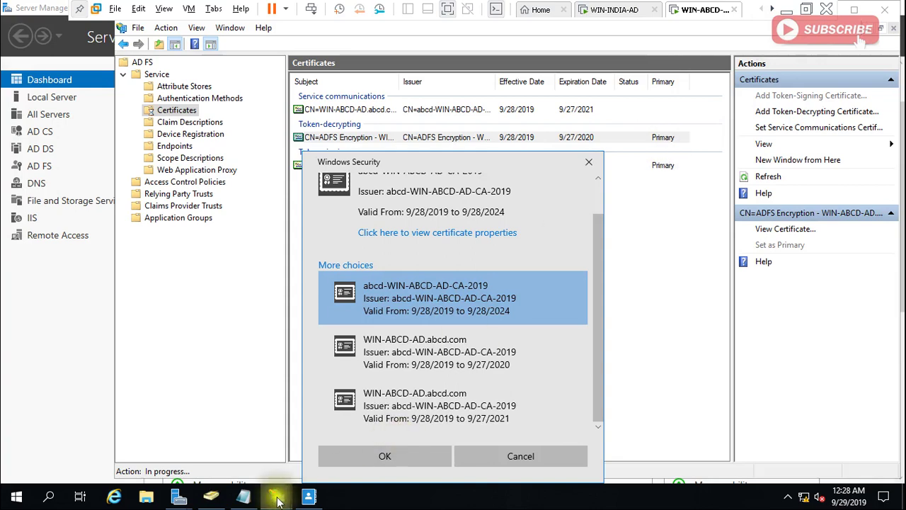
Launch IIS Manager from the Server Manager dashboard's Tools list.
mouse_move(186, 498)
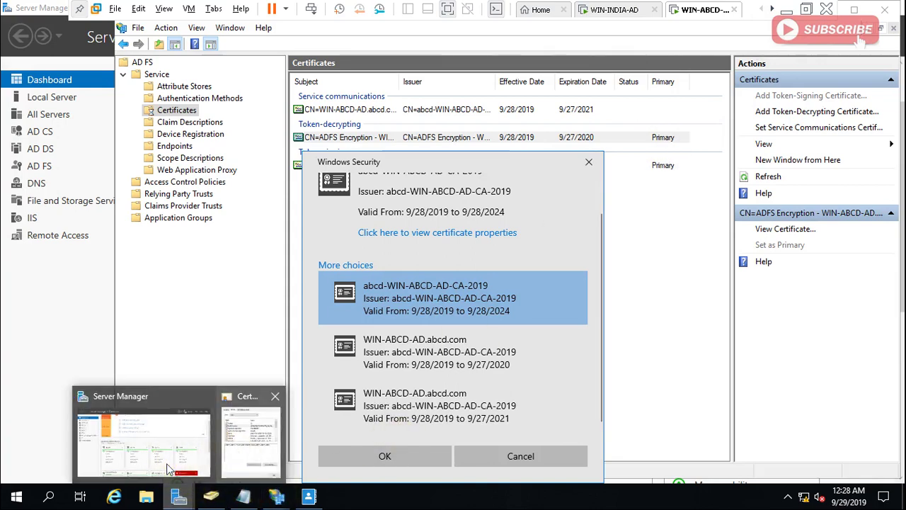
click(141, 433)
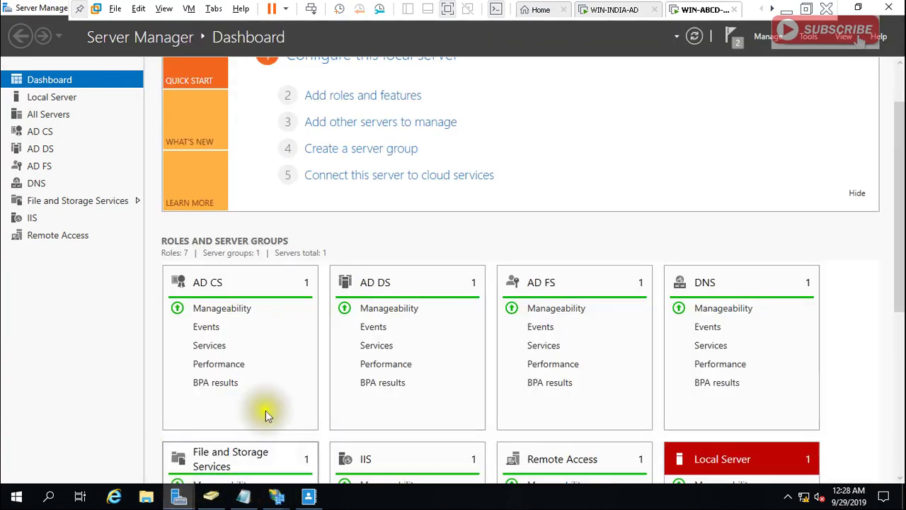
click(808, 39)
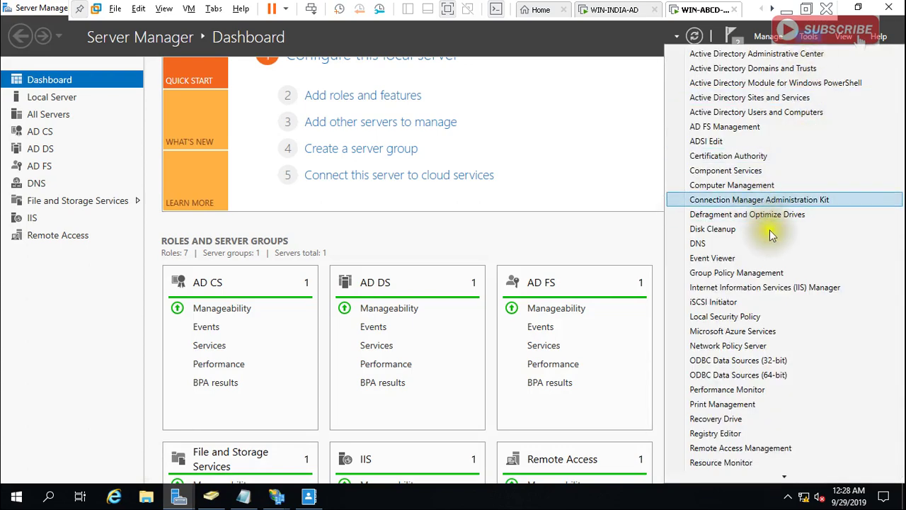
click(784, 290)
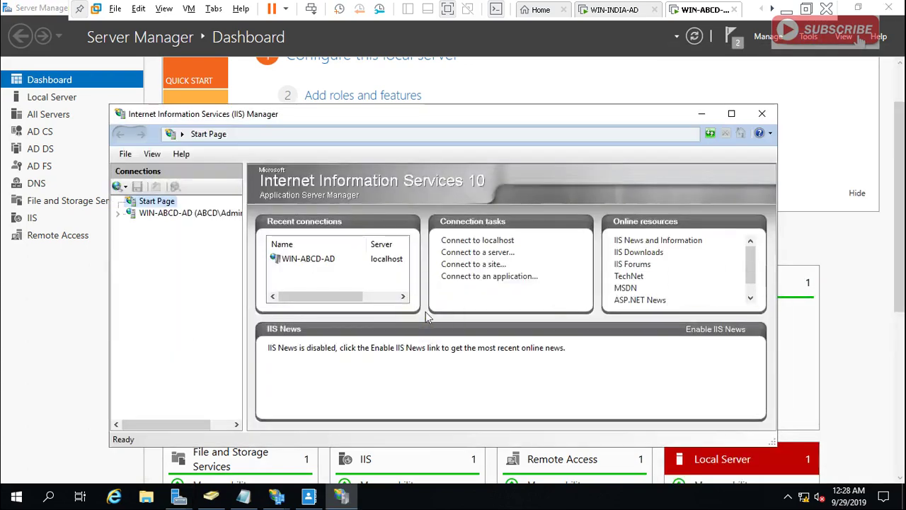
Show the WIN-ABCD-AD.abcd.com server certificate's serial number, then close Active Directory Administrative Center.
click(203, 211)
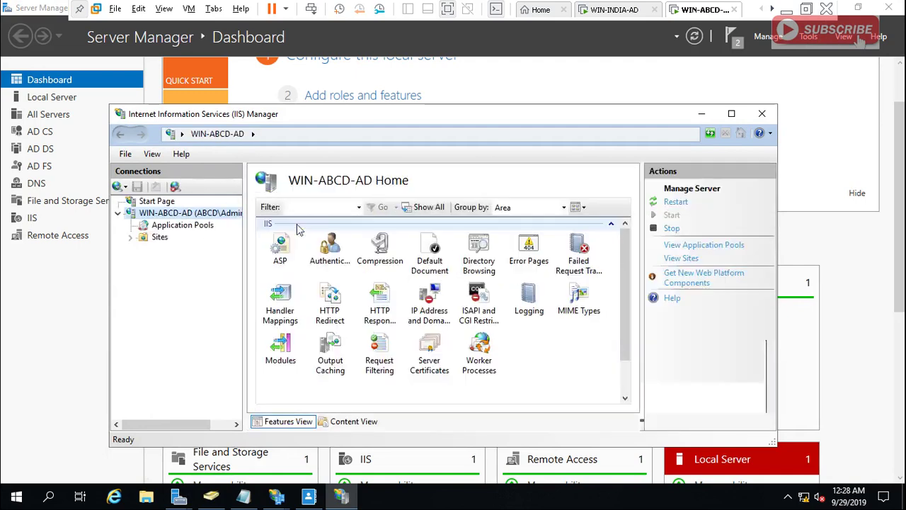
double_click(431, 361)
double_click(506, 293)
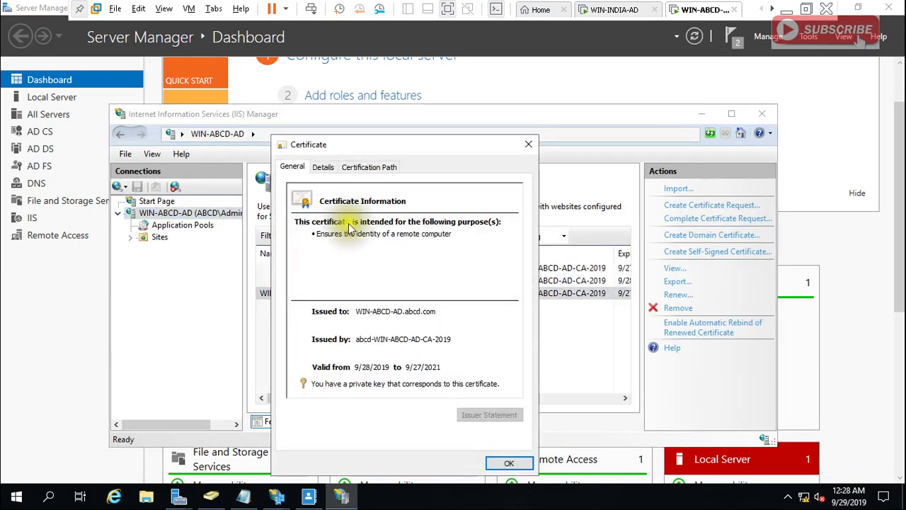
click(323, 166)
click(409, 239)
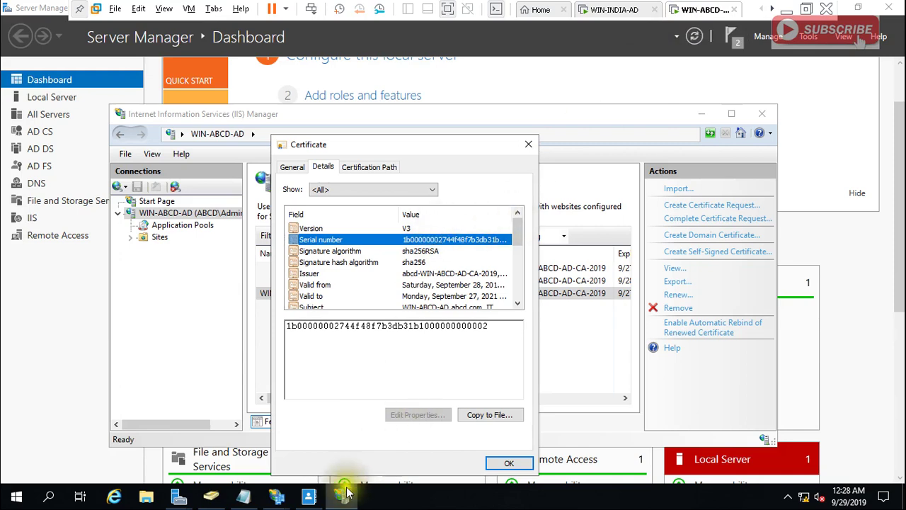
click(311, 497)
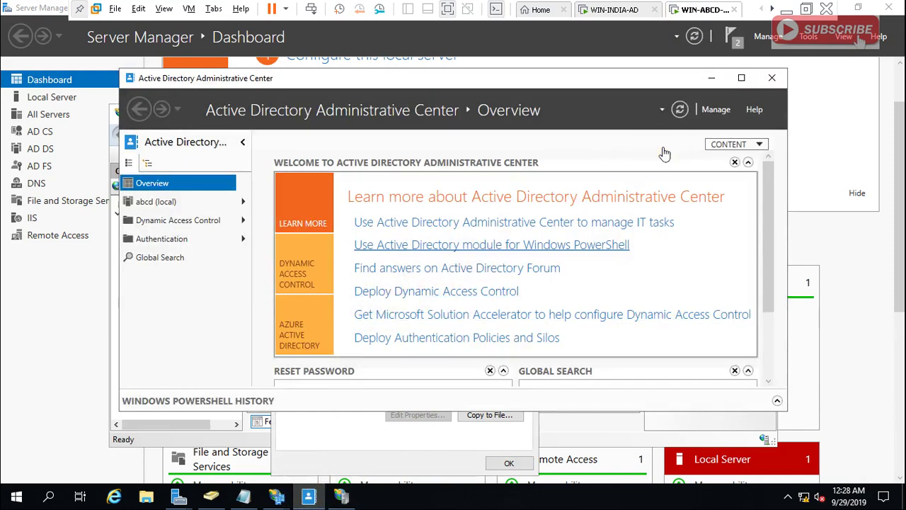
click(770, 78)
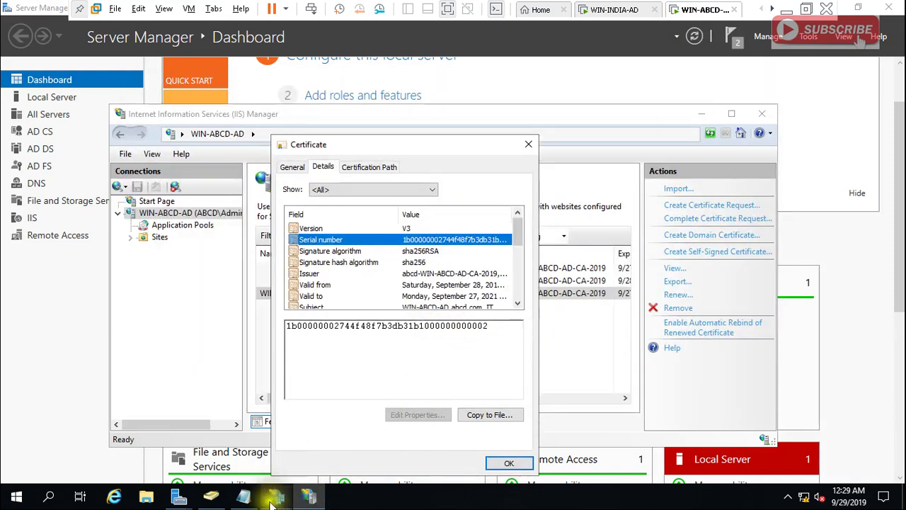
Check the serial number of the certificate valid to 9/27/2020.
mouse_move(277, 501)
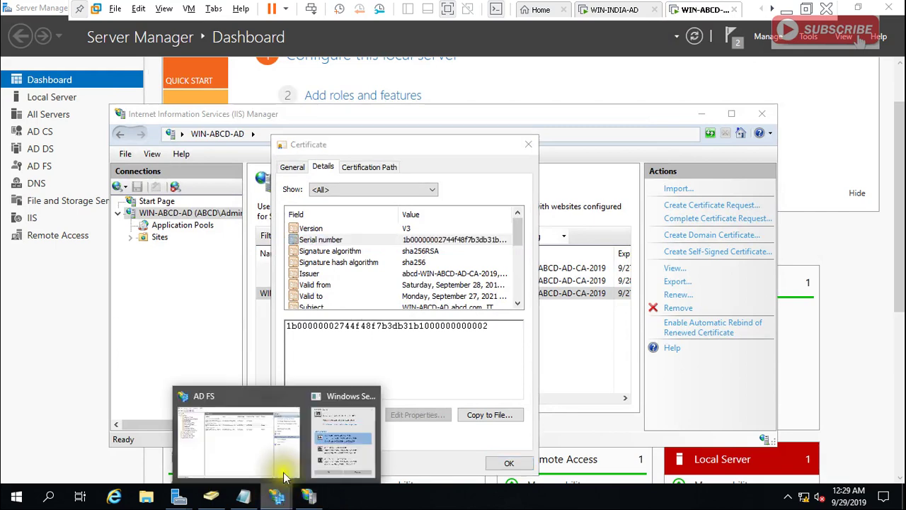
click(330, 404)
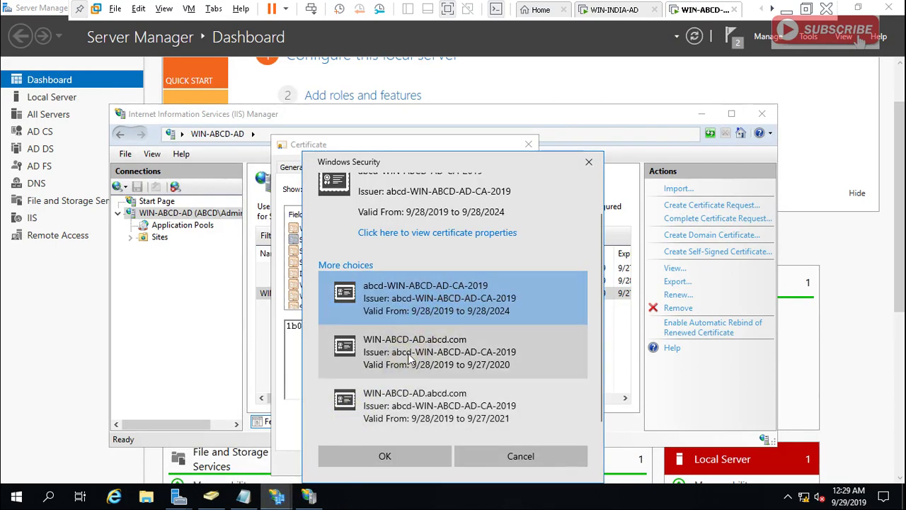
click(410, 355)
click(425, 234)
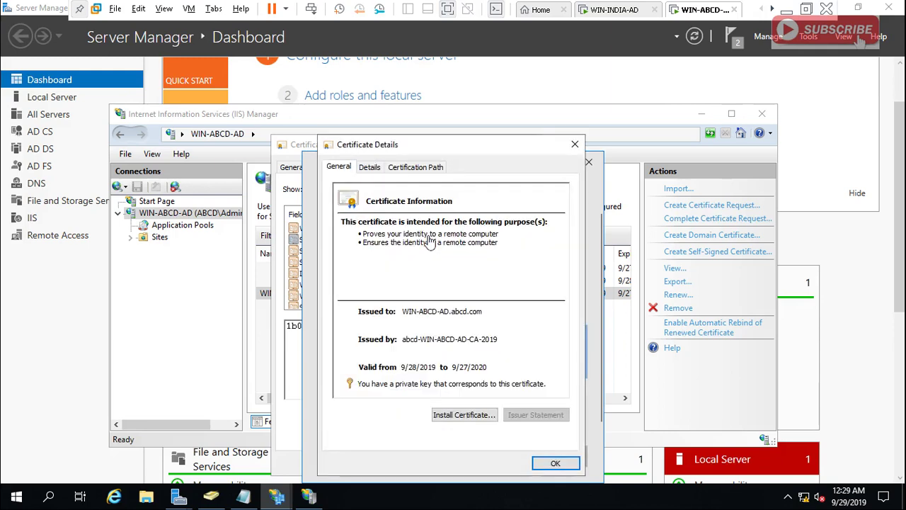
click(369, 168)
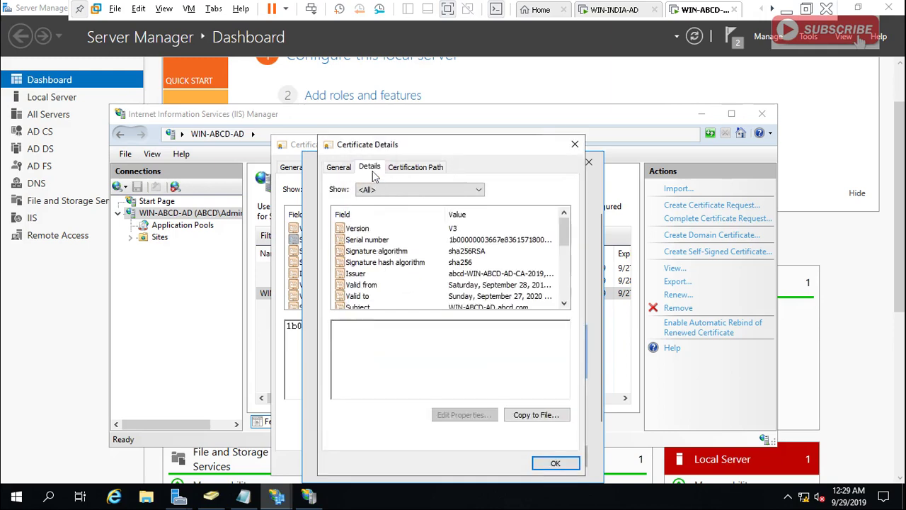
click(472, 241)
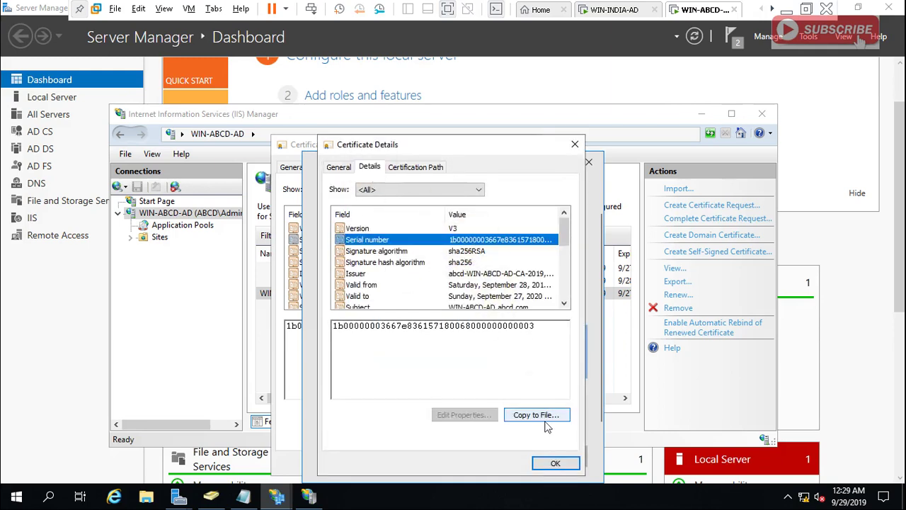
click(556, 463)
Check the 9/27/2021 certificate's serial number and confirm it as the token-signing certificate.
click(446, 408)
click(419, 234)
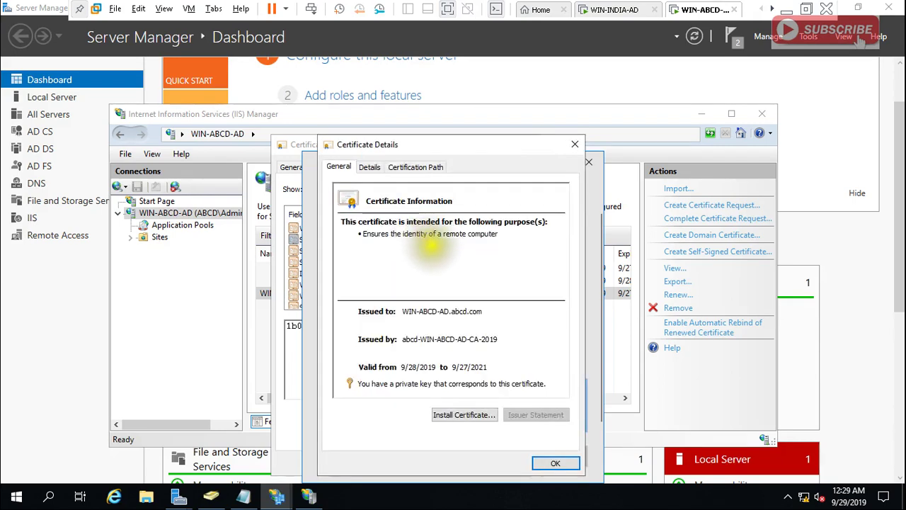
click(368, 167)
click(463, 240)
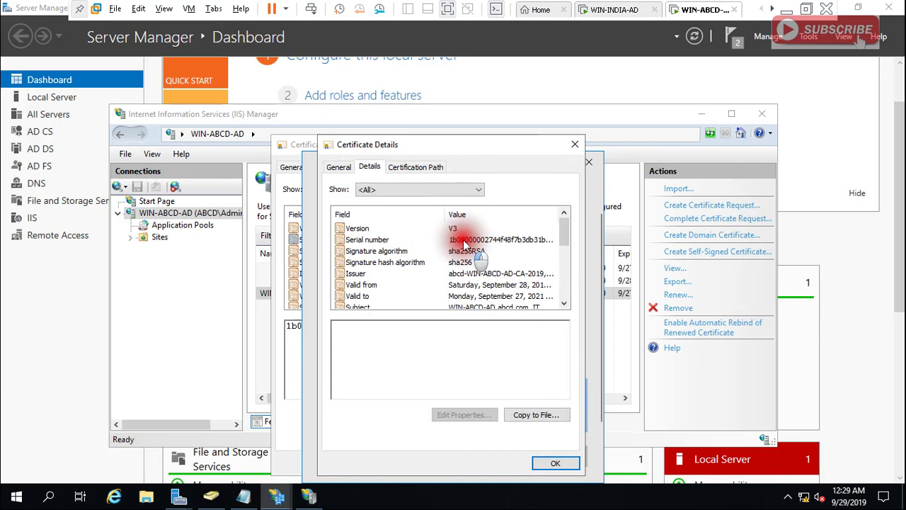
click(547, 460)
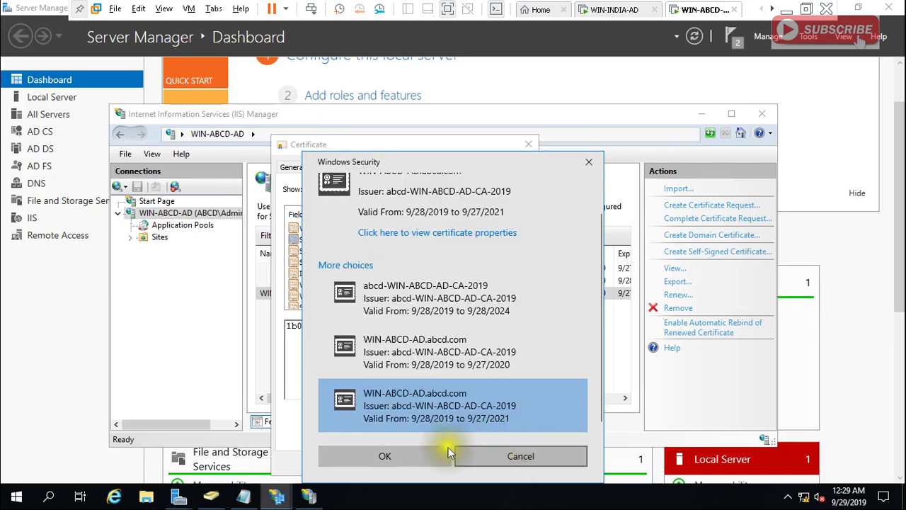
click(428, 454)
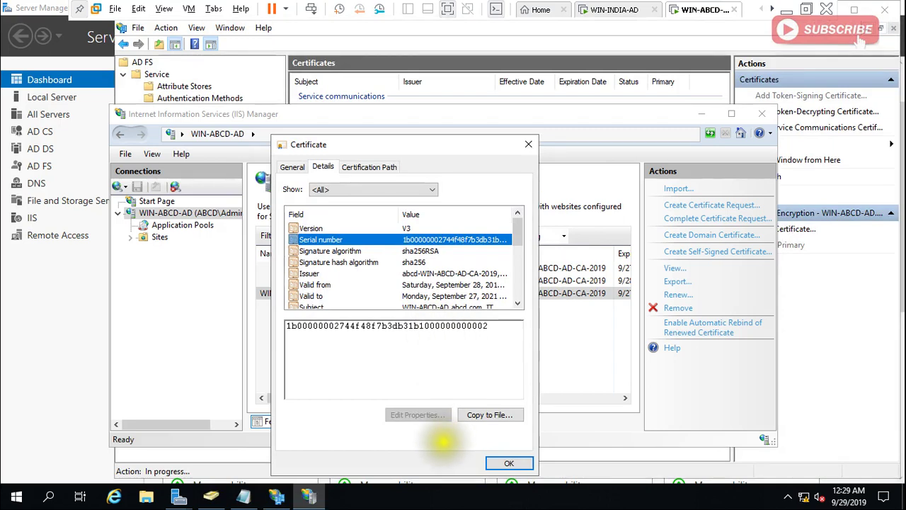
Close the IIS certificate view and IIS Manager, then accept the key-length warning and private-key notice.
click(509, 463)
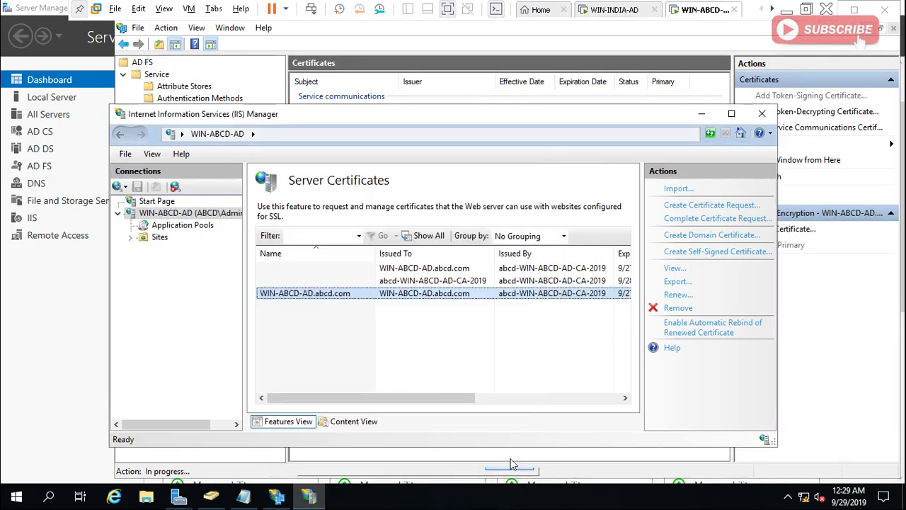
click(762, 113)
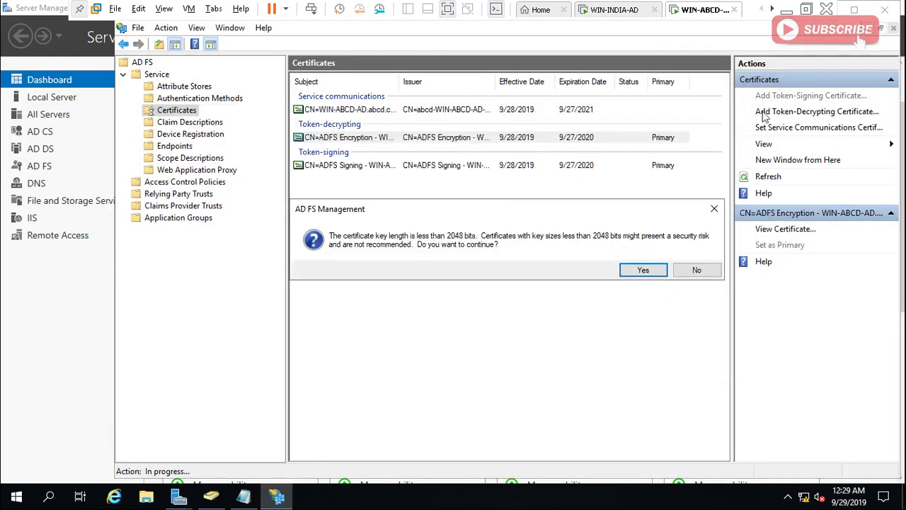
click(643, 271)
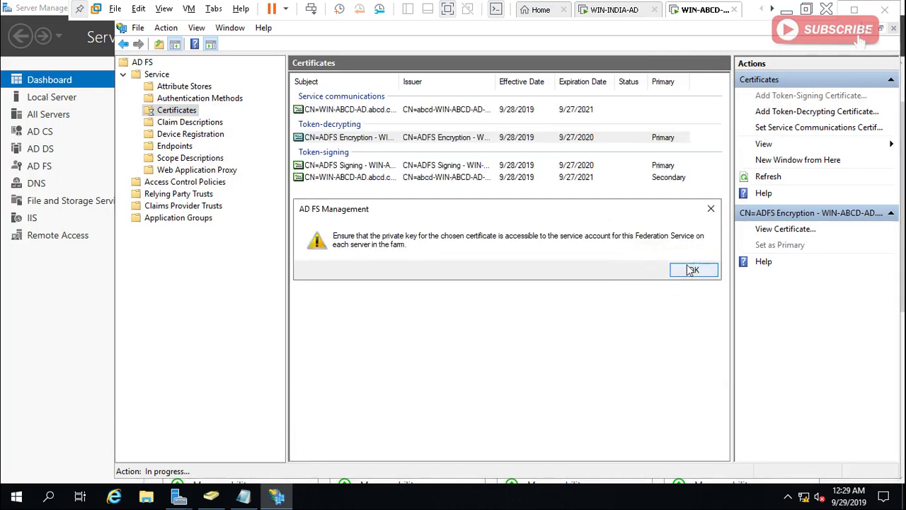
click(691, 269)
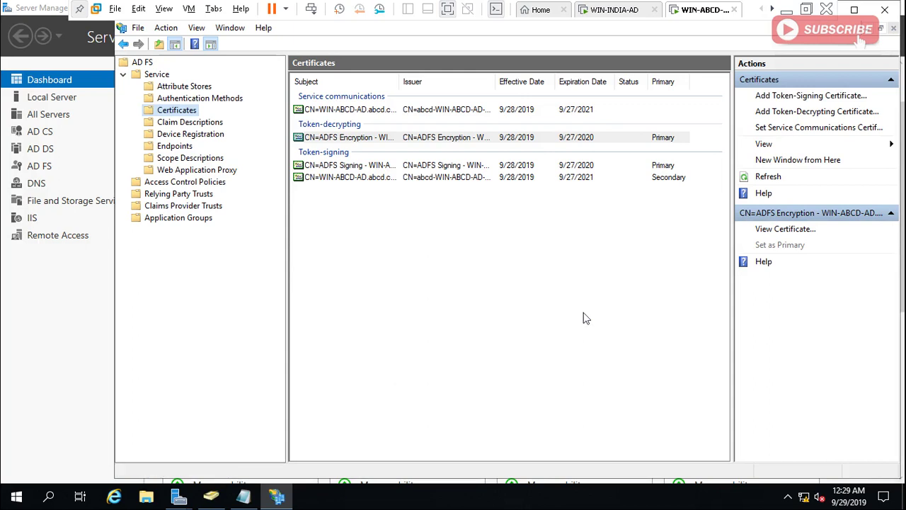
Switch to the WIN-INDIA-AD VM and launch IIS Manager from Server Manager.
click(616, 10)
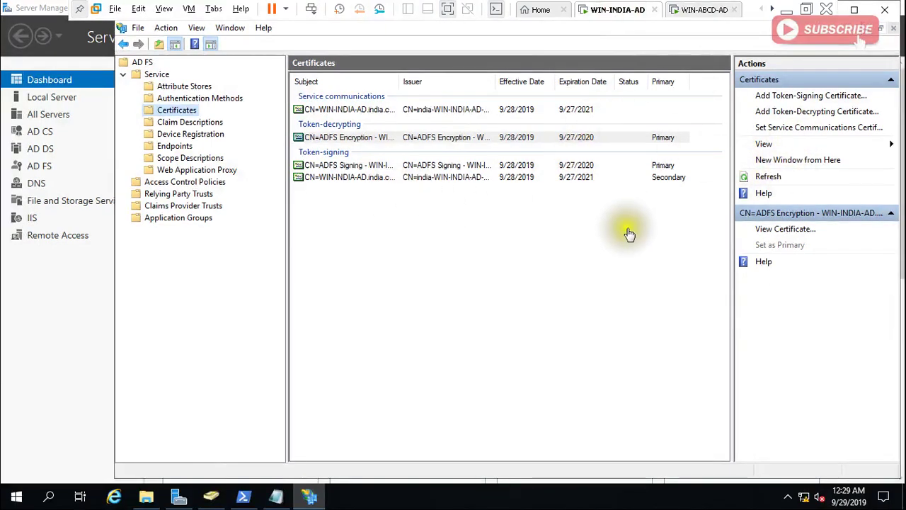
click(180, 498)
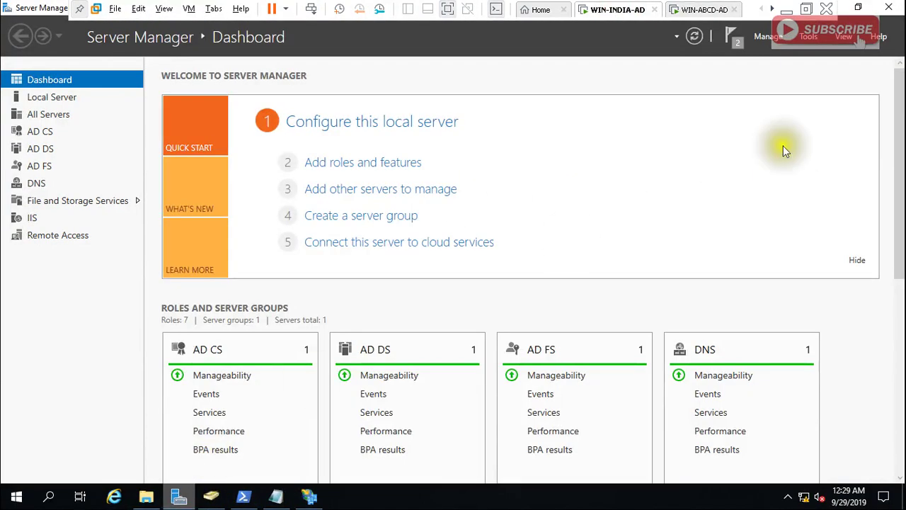
click(808, 39)
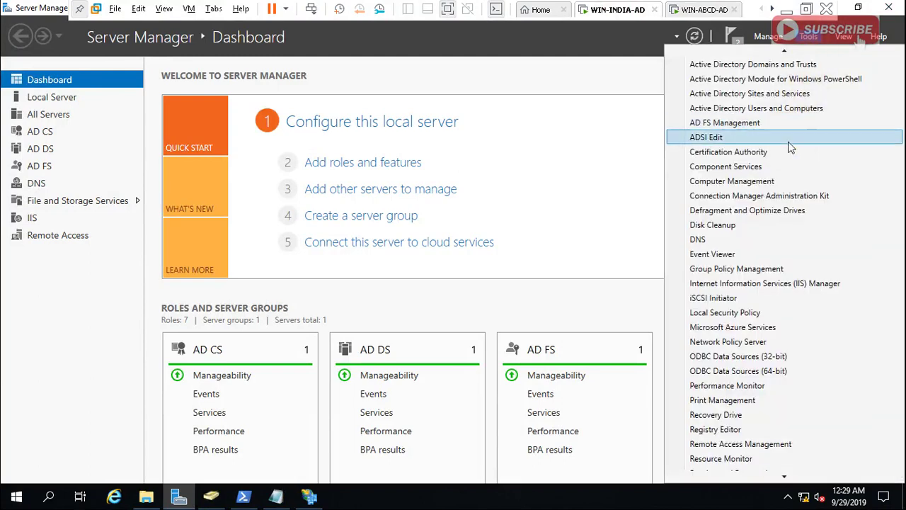
click(805, 283)
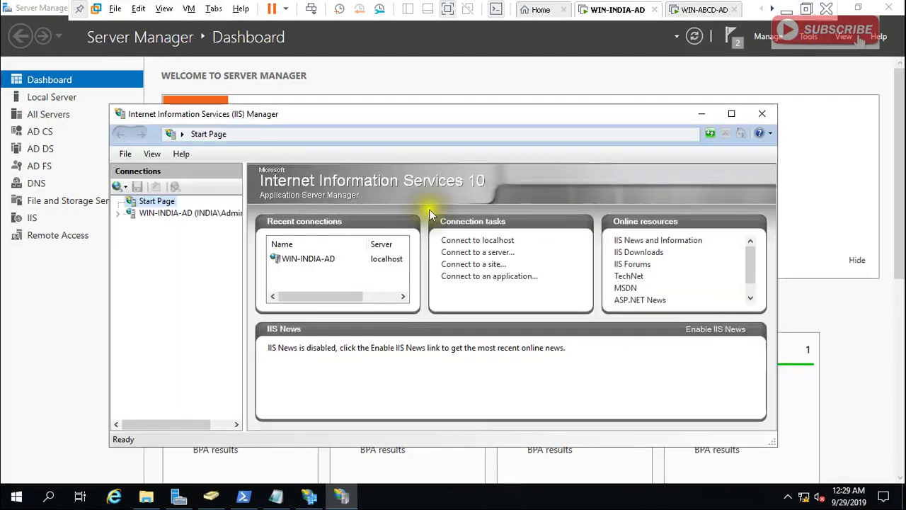
Read the WIN-INDIA-AD.india.com certificate's serial number under Server Certificates.
click(171, 215)
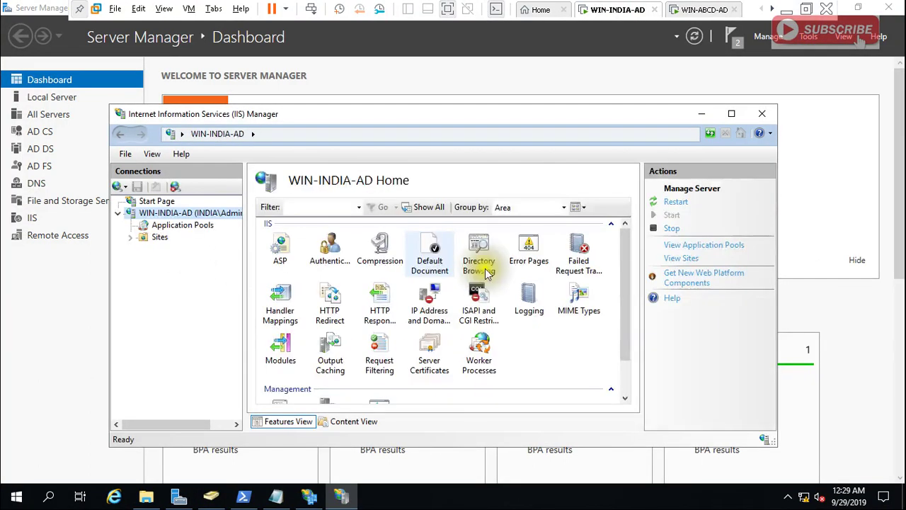
double_click(432, 348)
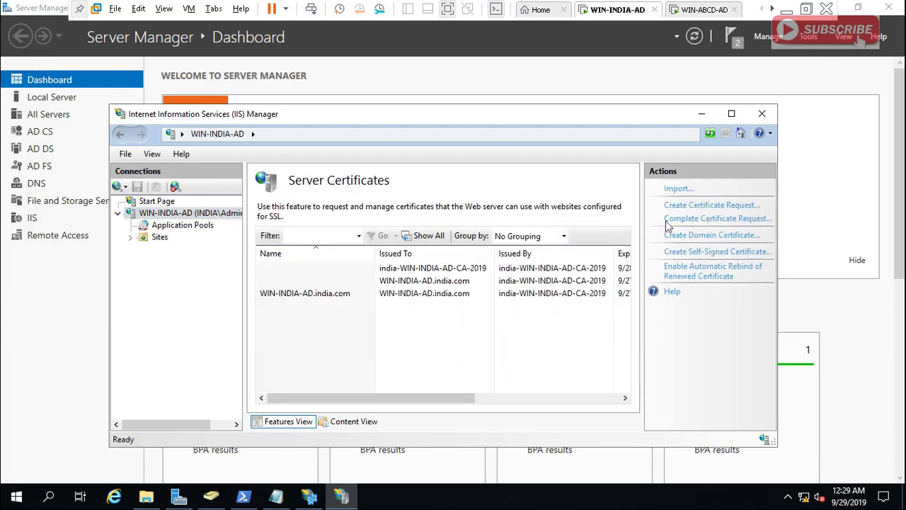
click(705, 238)
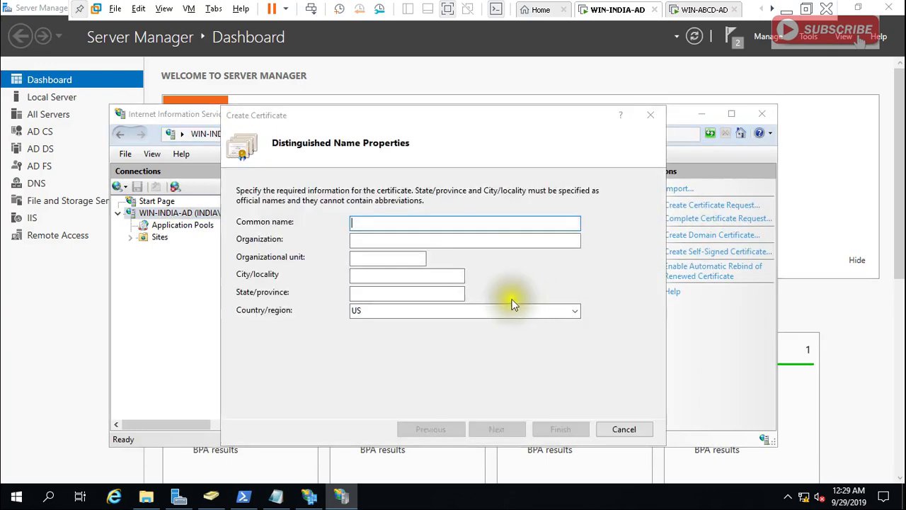
click(624, 429)
double_click(429, 293)
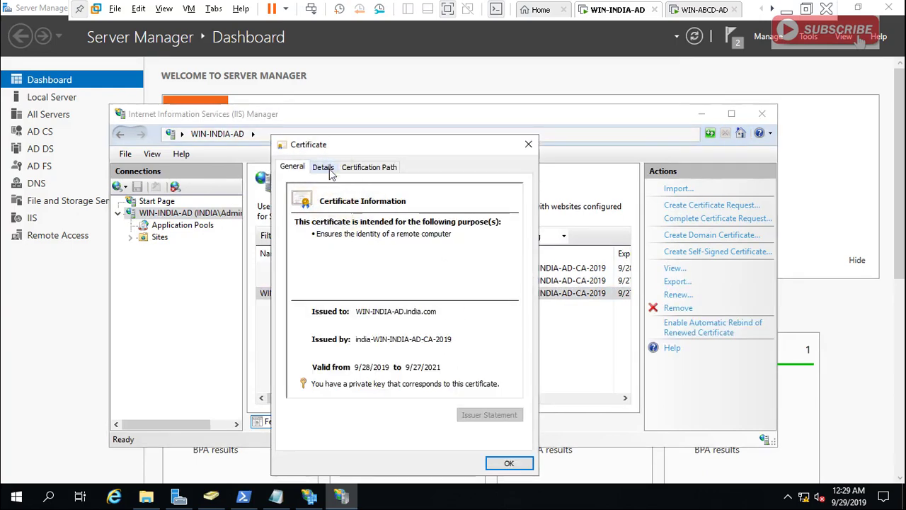
click(330, 171)
click(452, 242)
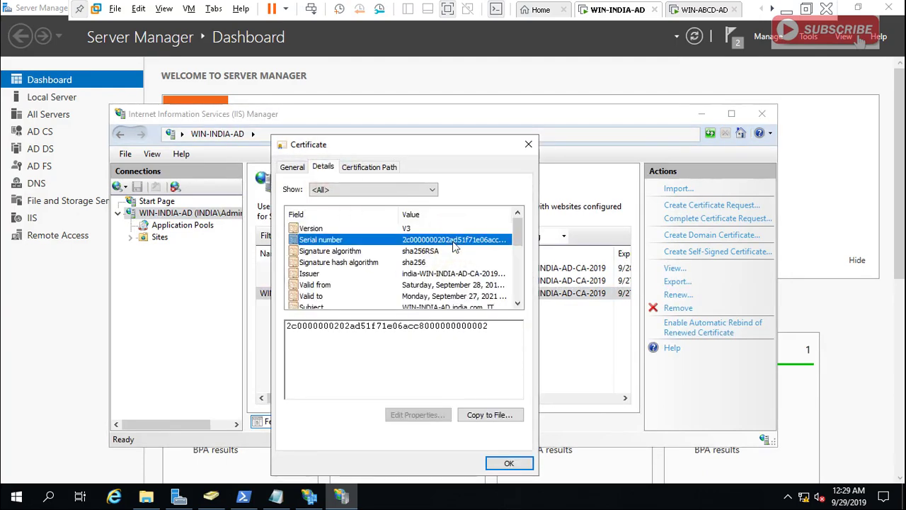
click(512, 467)
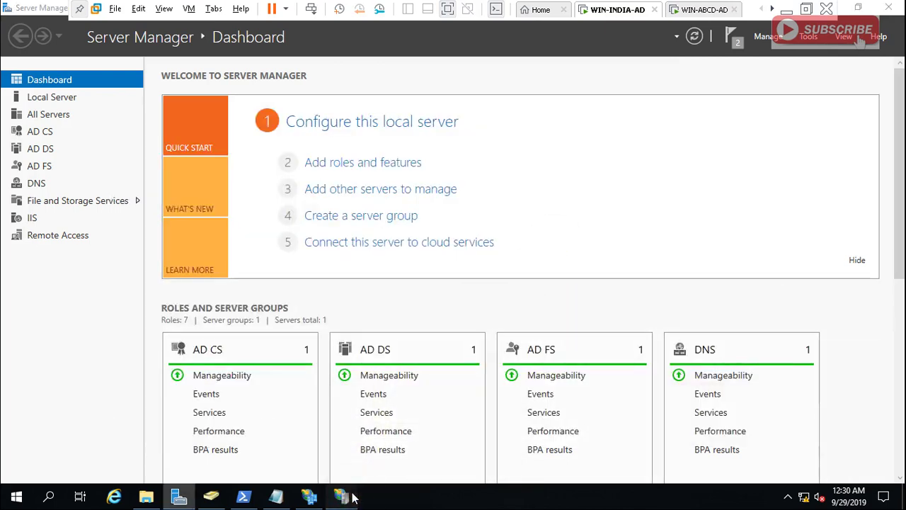
click(309, 497)
Start adding a token-signing certificate and check the 9/27/2021 certificate's serial number.
click(309, 499)
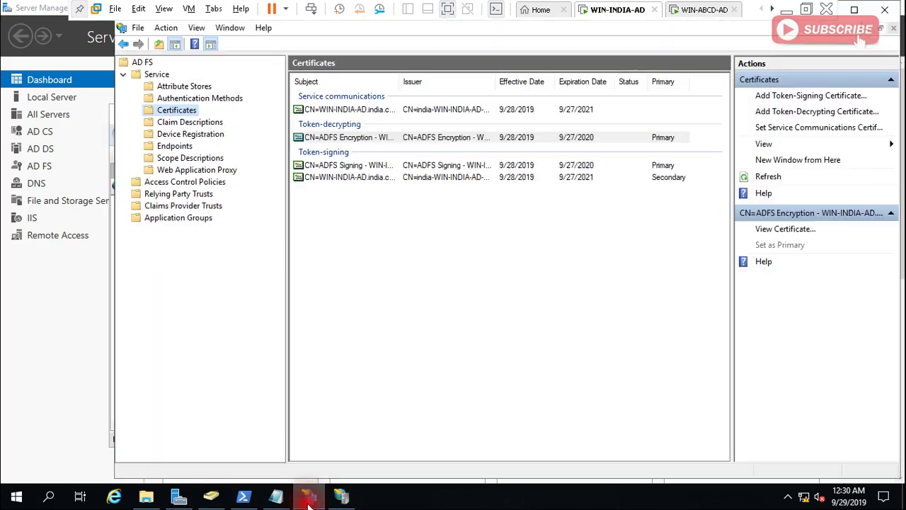
right_click(185, 110)
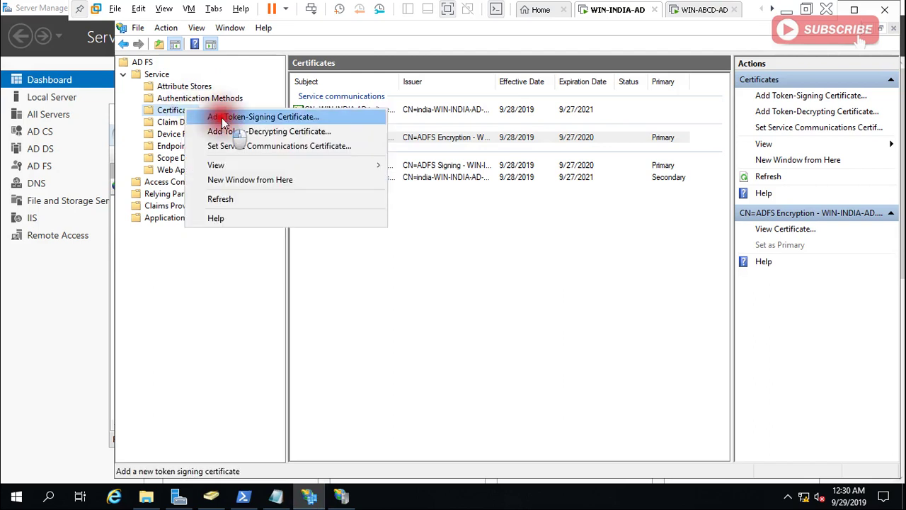
click(213, 116)
click(366, 342)
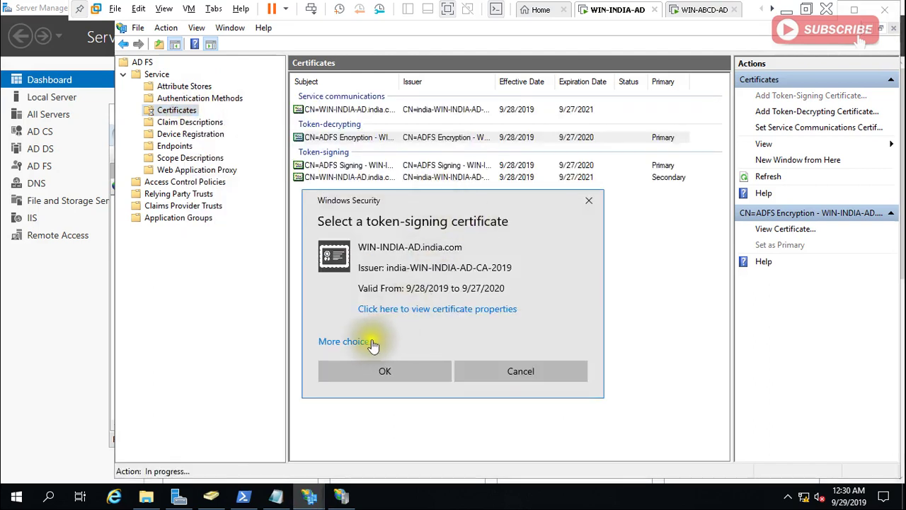
click(405, 418)
click(434, 311)
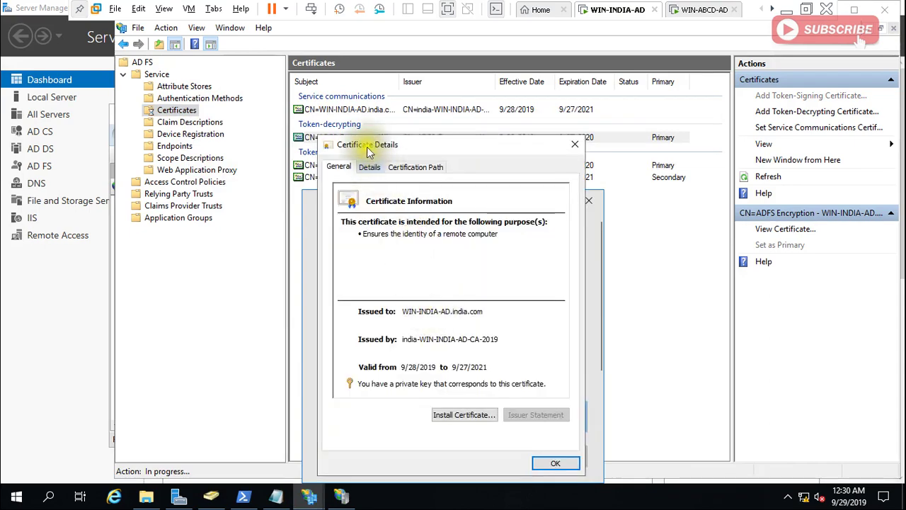
click(370, 168)
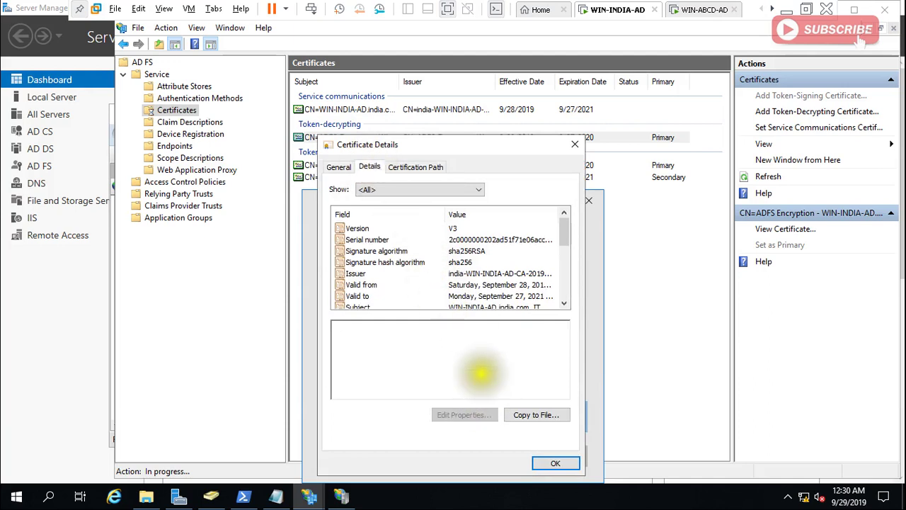
click(467, 240)
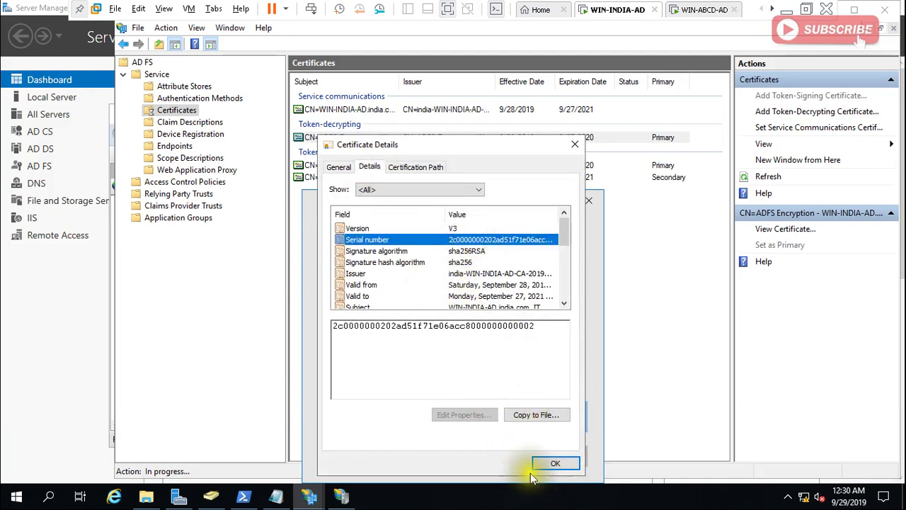
click(554, 465)
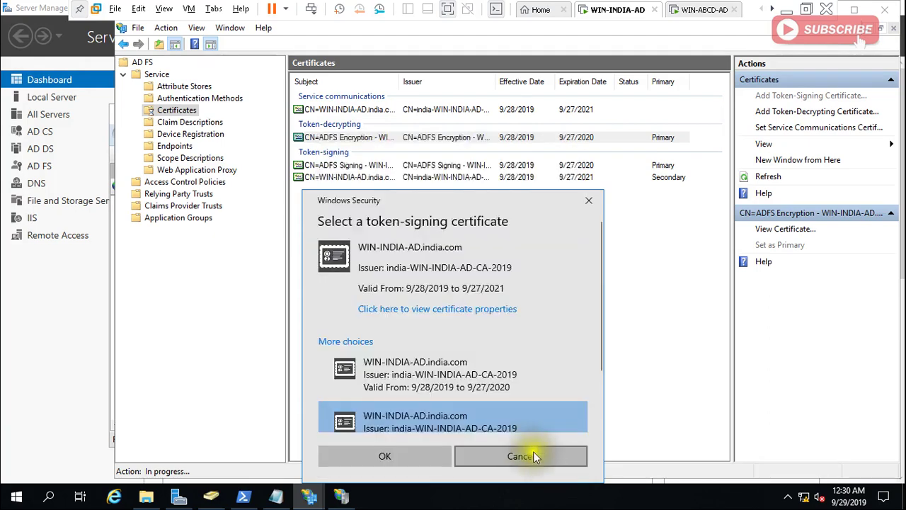
Confirm the certificate, accept the key-length warning, dismiss the ADMIN0106 error and minimize.
click(435, 455)
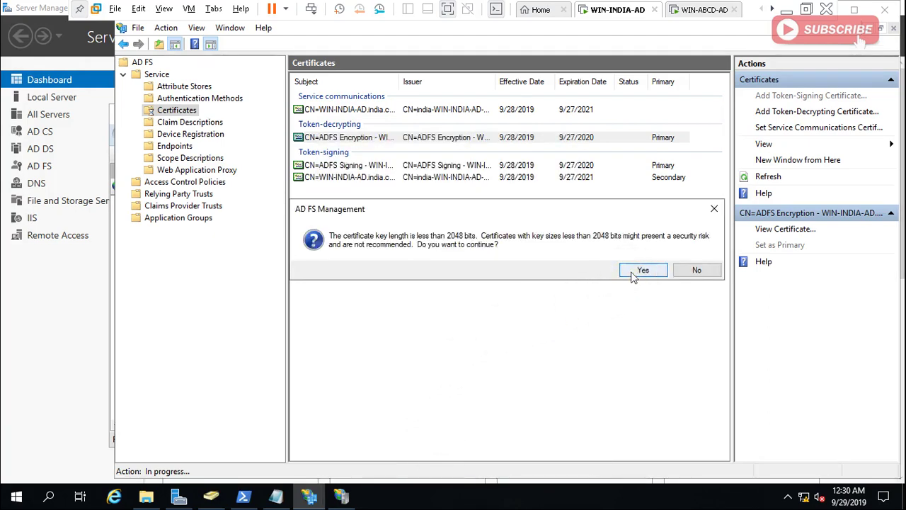
click(633, 269)
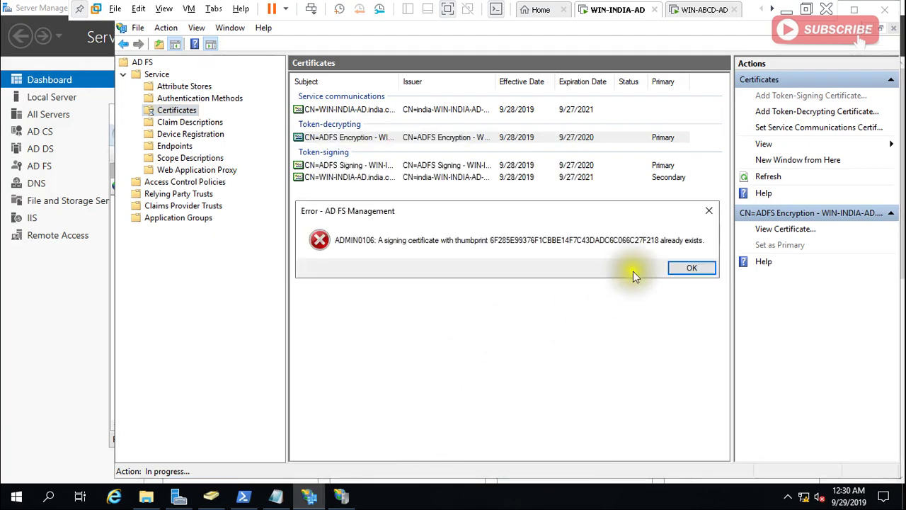
click(683, 268)
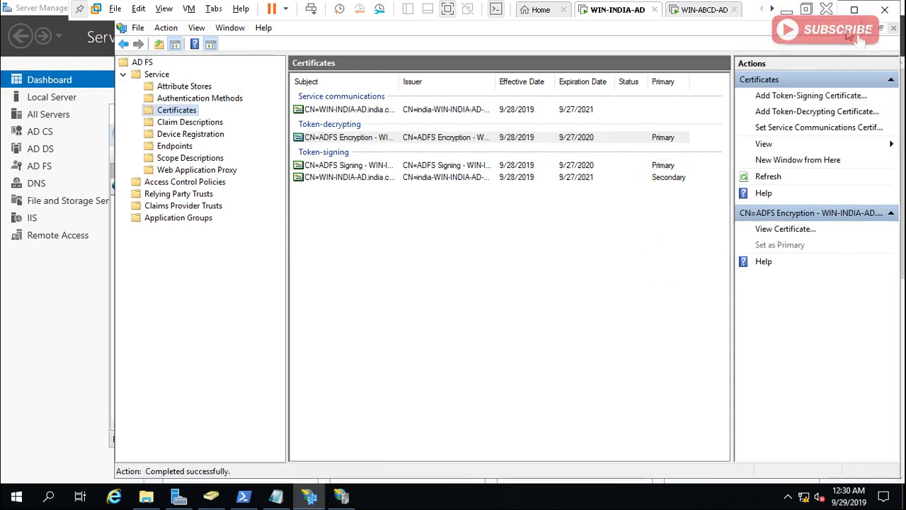
click(868, 29)
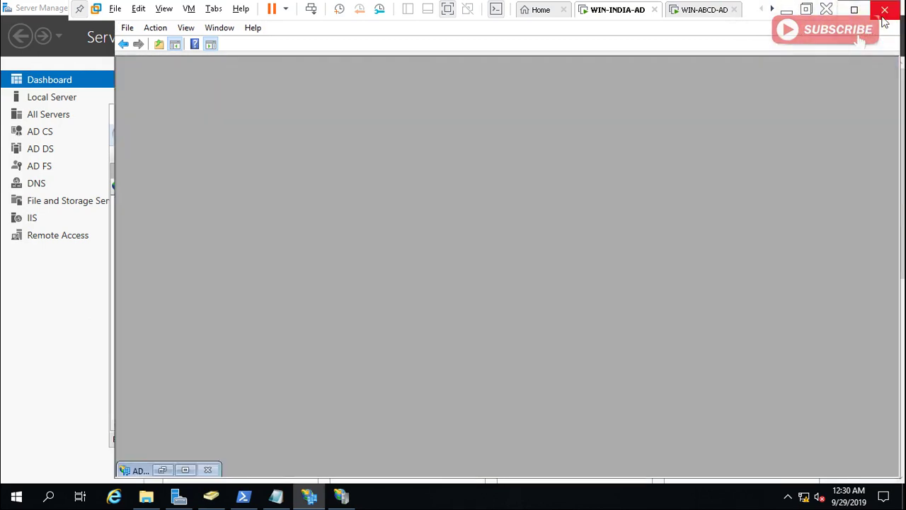
Close the AD FS Management console and IIS Manager, returning to Server Manager's Tools list.
click(886, 10)
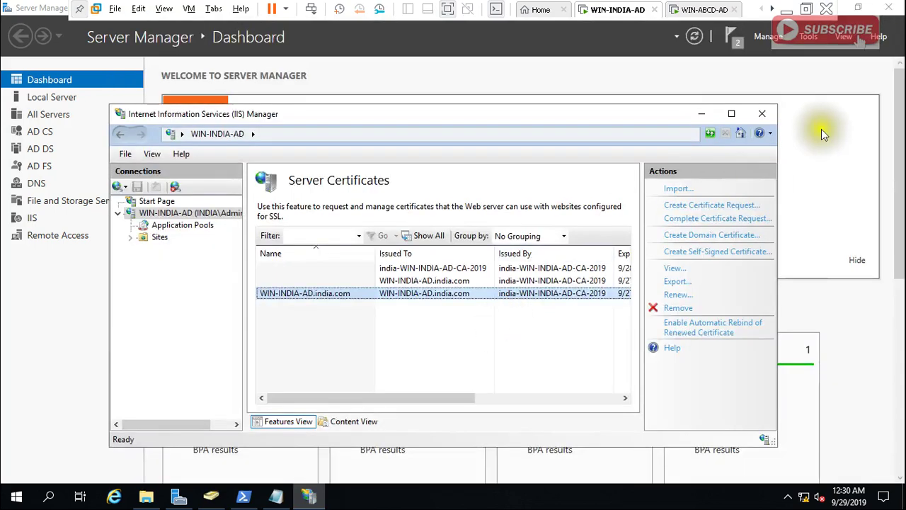
click(762, 113)
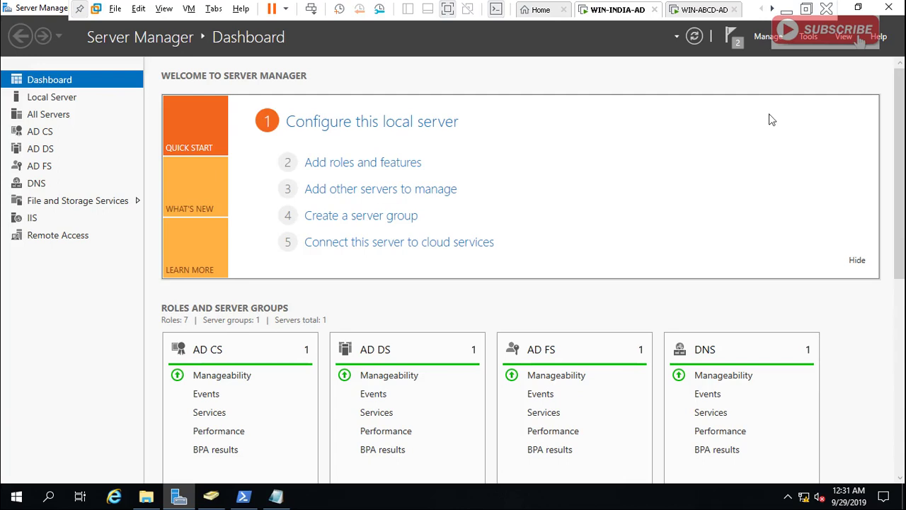
click(811, 40)
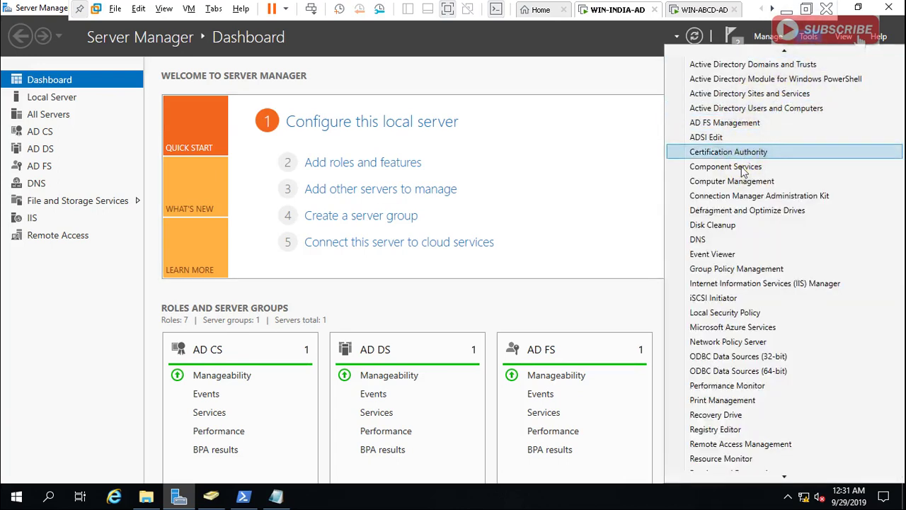
In AD FS Certificates, set the CN=WIN-INDIA-AD token-signing certificate as Primary.
click(737, 123)
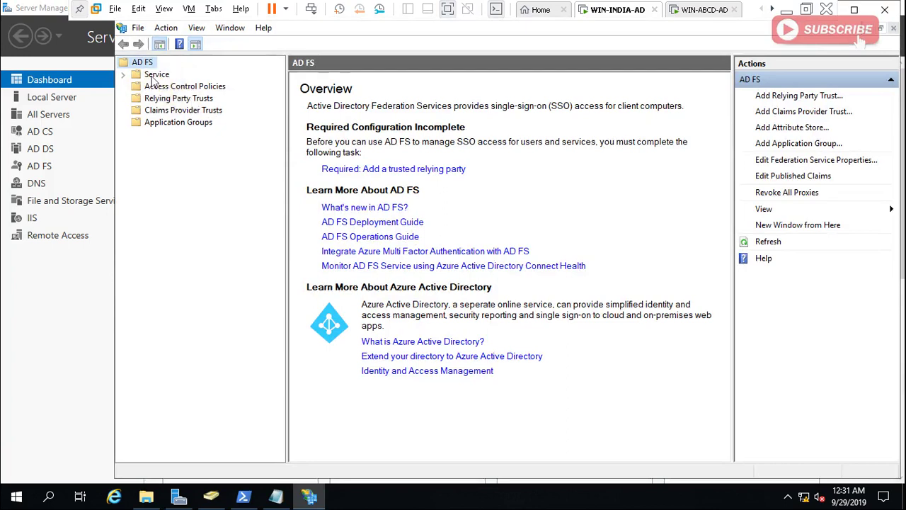
click(153, 75)
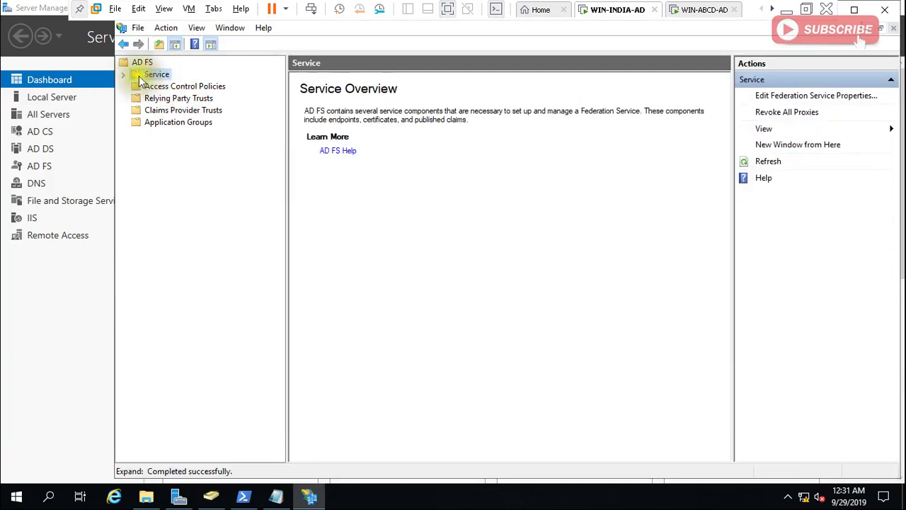
click(124, 76)
click(177, 111)
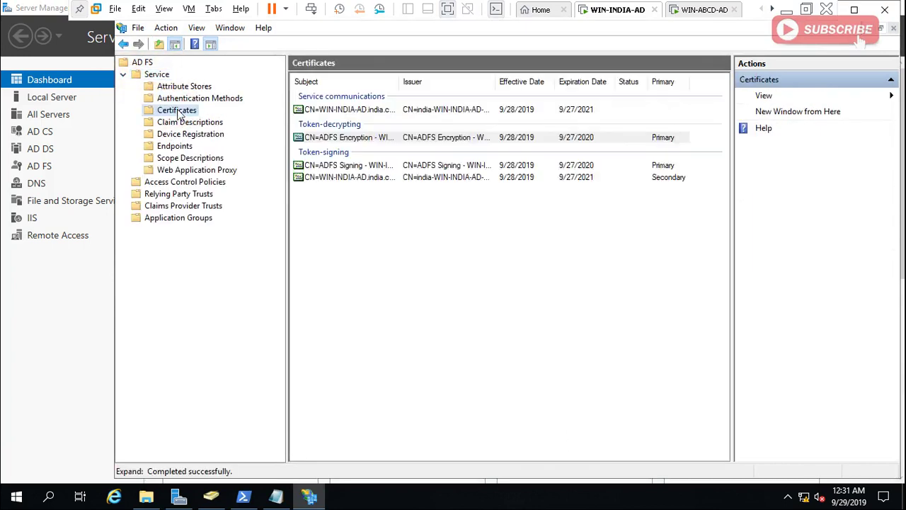
click(315, 139)
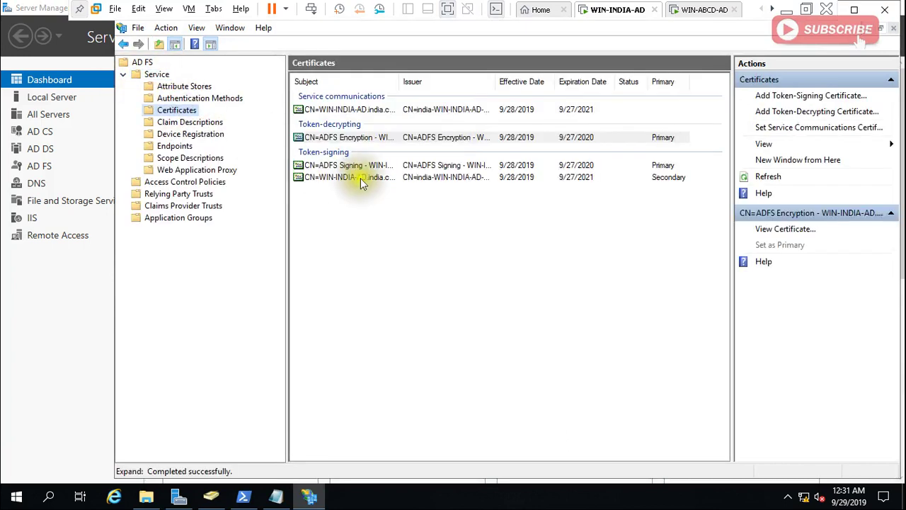
click(521, 178)
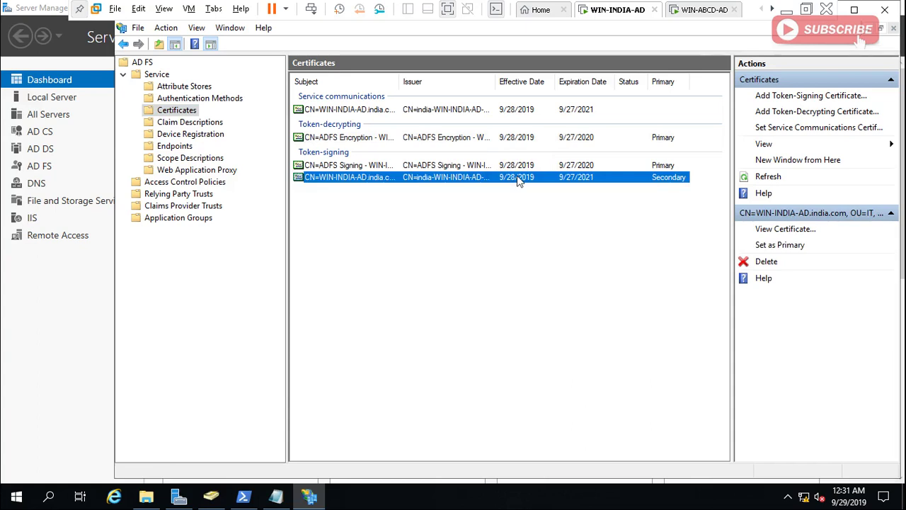
right_click(517, 179)
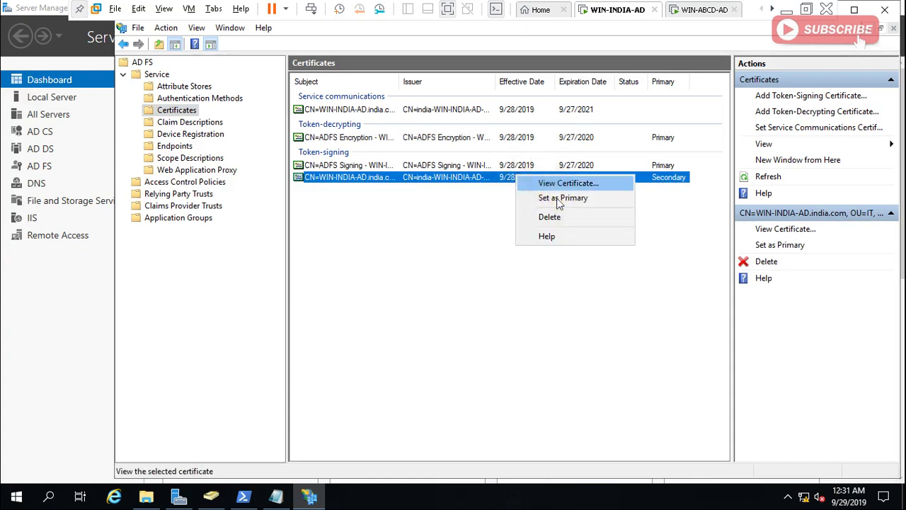
click(563, 199)
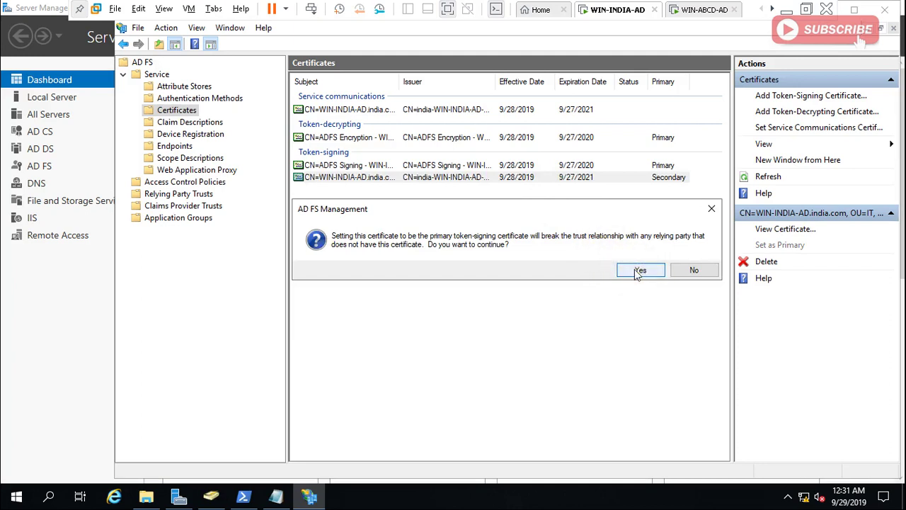
click(638, 270)
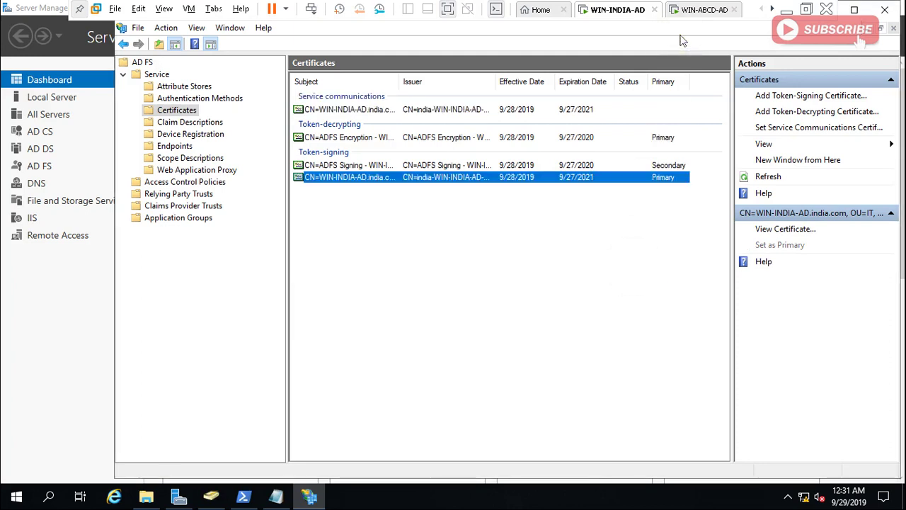
On WIN-ABCD-AD, set the CN=WIN-ABCD-AD token-signing certificate as Primary.
click(690, 9)
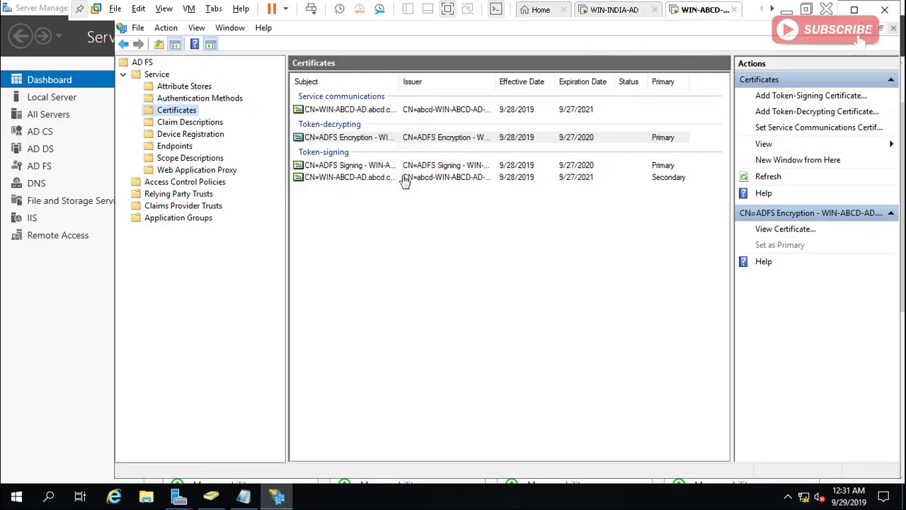
click(380, 180)
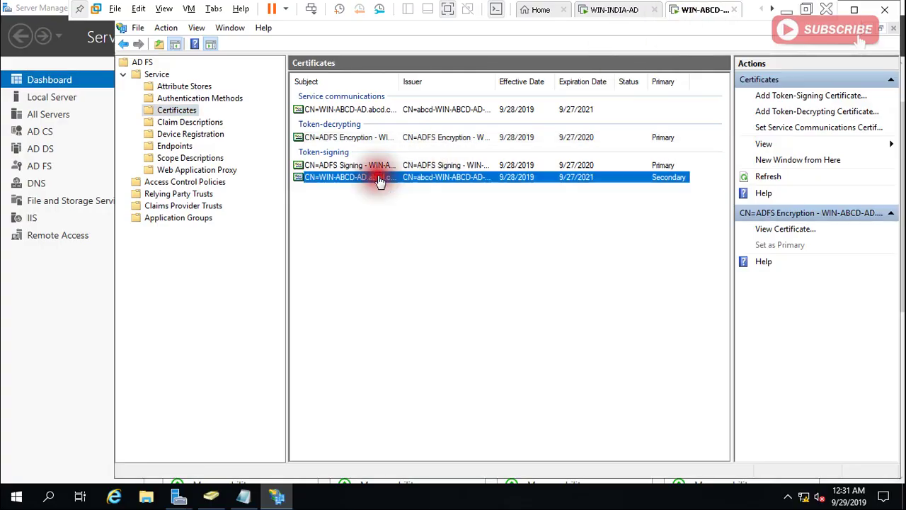
right_click(378, 177)
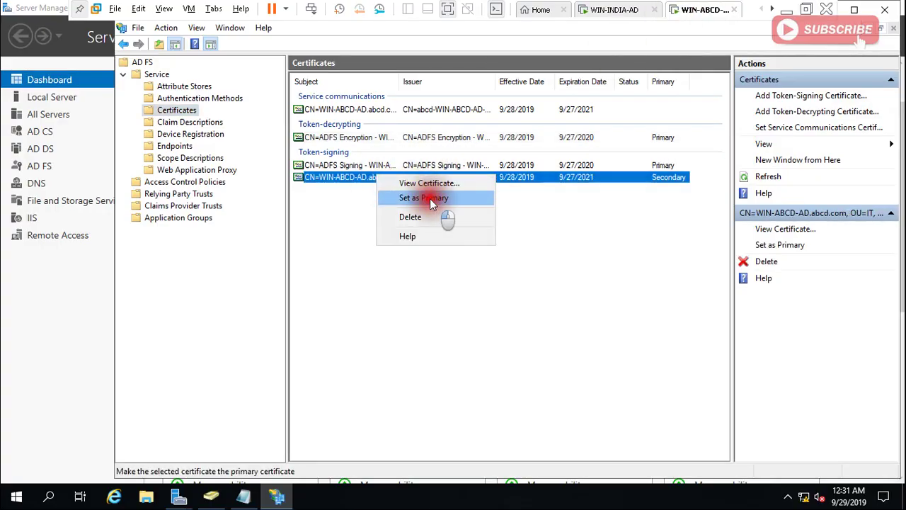
click(430, 199)
click(632, 271)
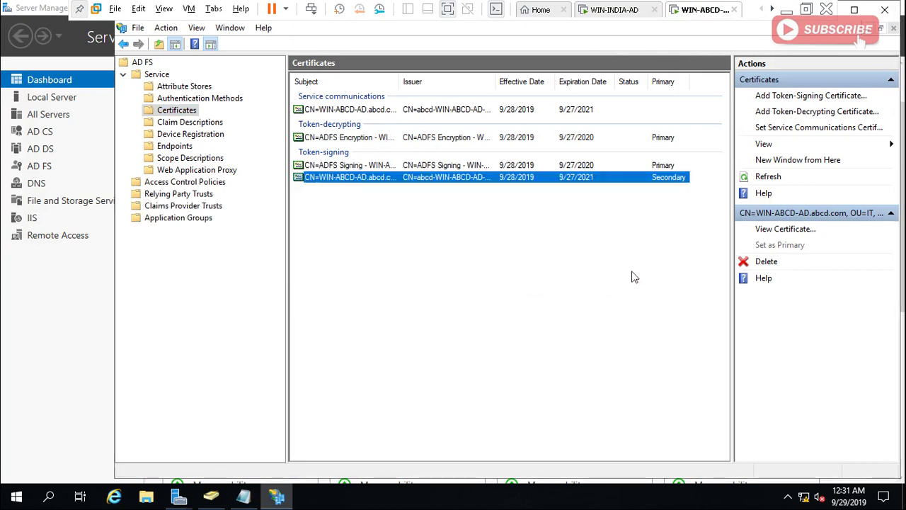
Delete the old ADFS Signing certificate on WIN-ABCD-AD.
click(453, 167)
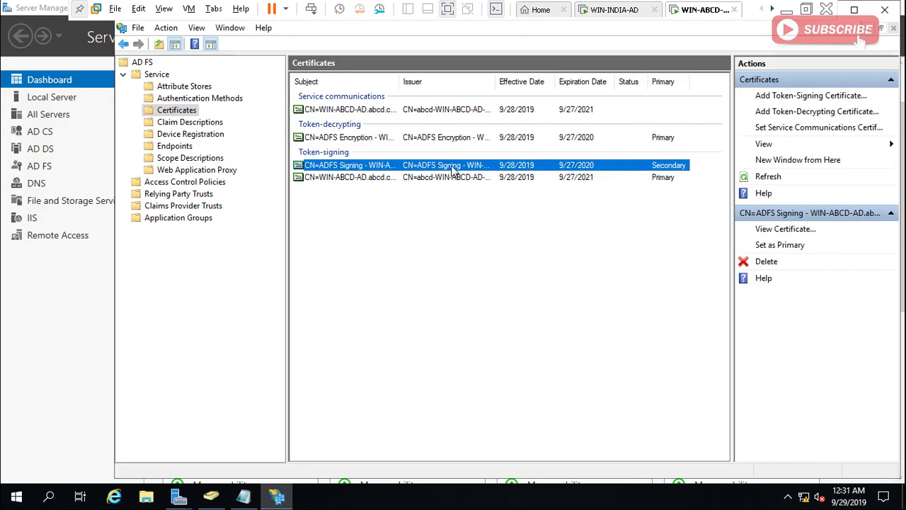
right_click(453, 170)
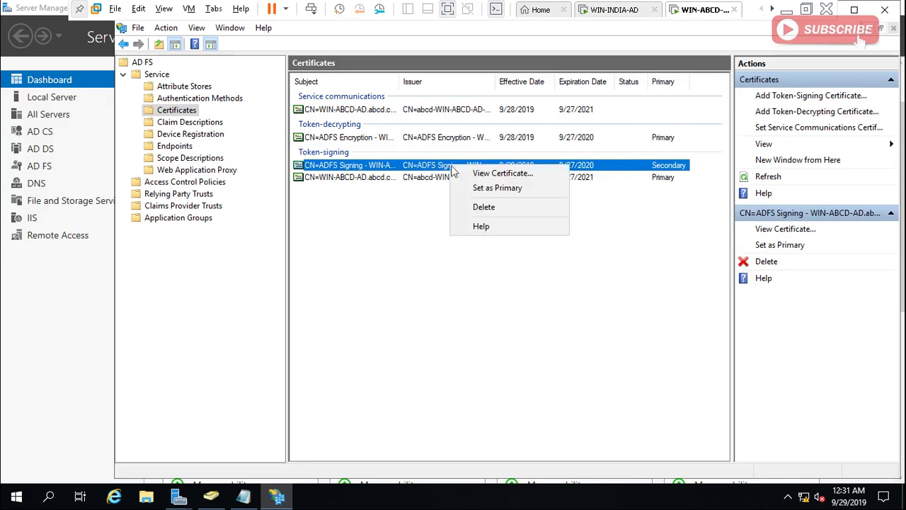
click(490, 206)
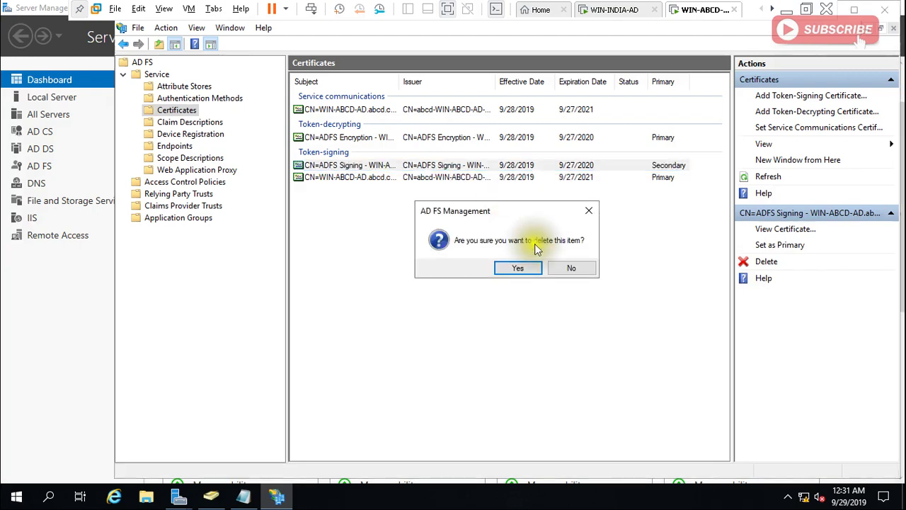
click(518, 268)
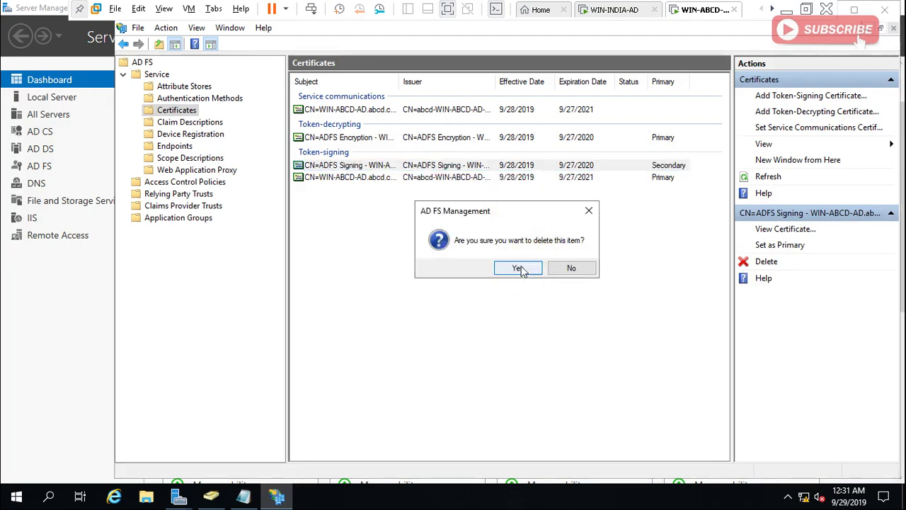
Delete the old ADFS Signing certificate on WIN-INDIA-AD and minimize the VM window.
click(615, 10)
right_click(447, 164)
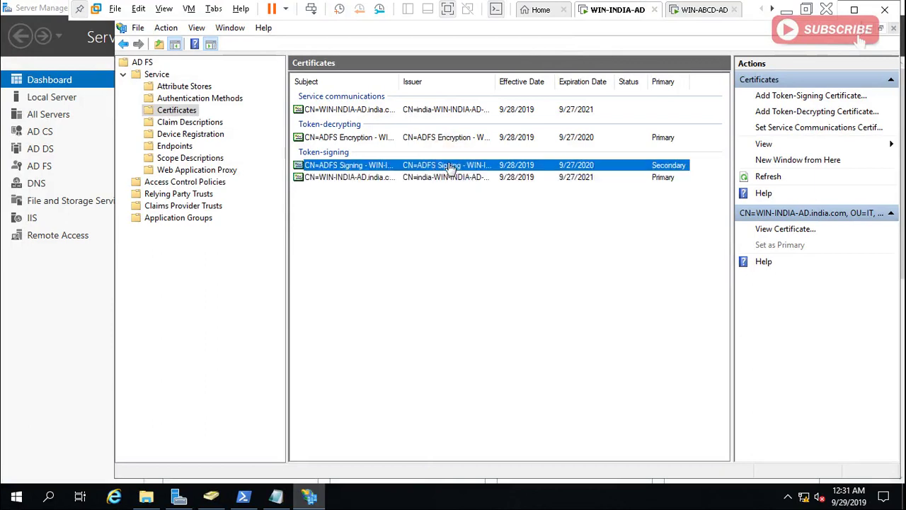
click(494, 205)
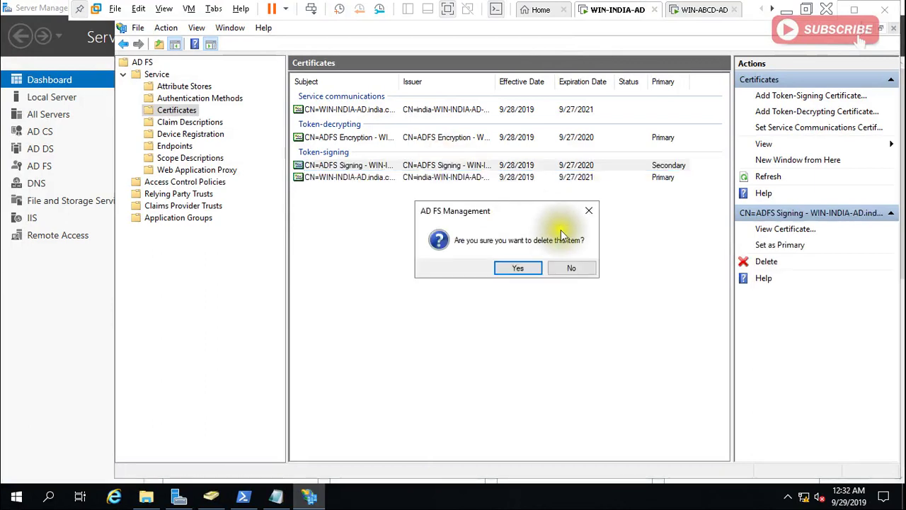
click(522, 267)
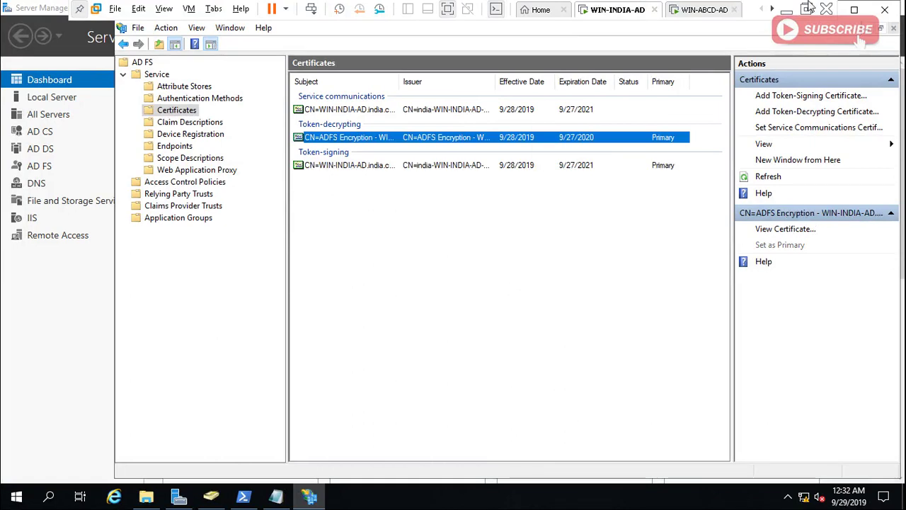
click(788, 9)
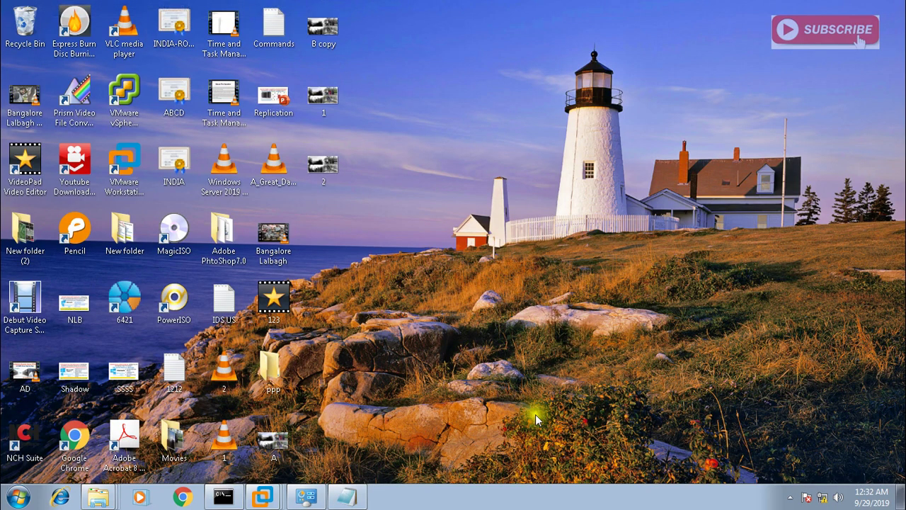
Restore the WIN-INDIA-AD virtual machine window showing its AD FS certificates list.
mouse_move(262, 495)
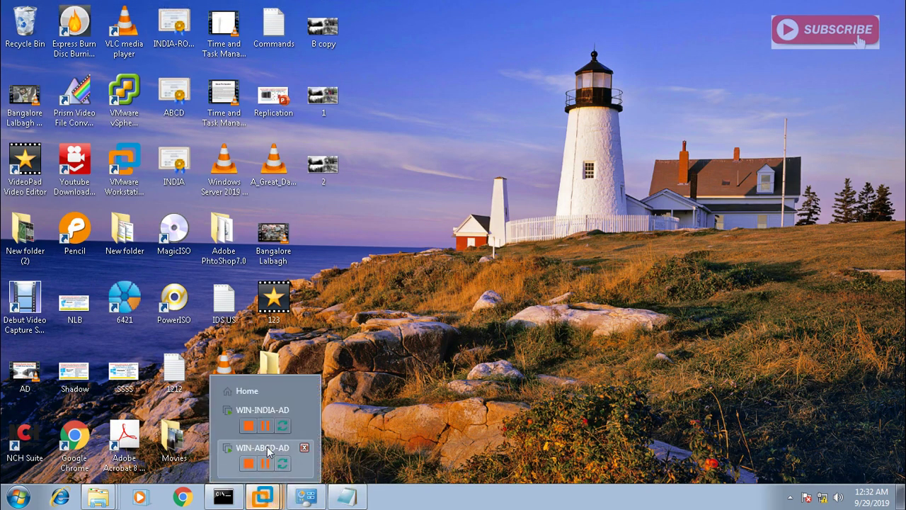
click(250, 414)
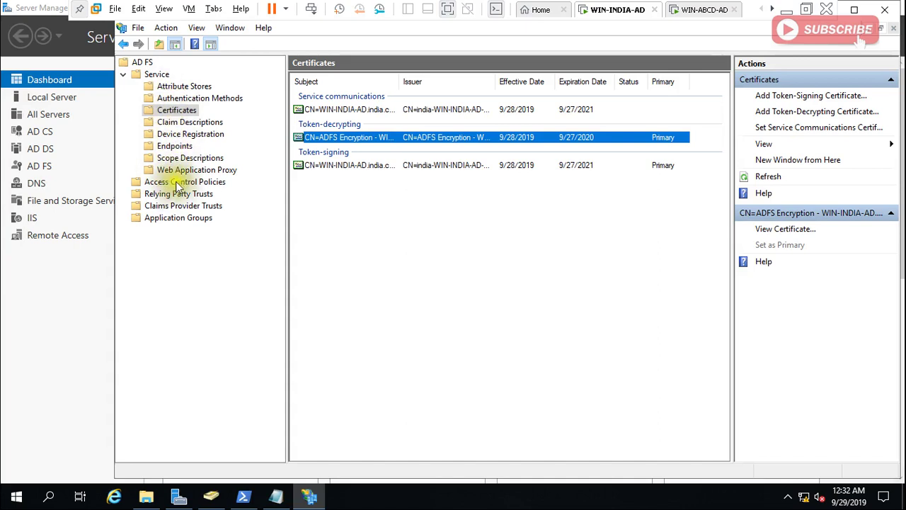
Show Claims Provider Trusts, cancel an accidental new-trust wizard, and select Active Directory.
click(165, 206)
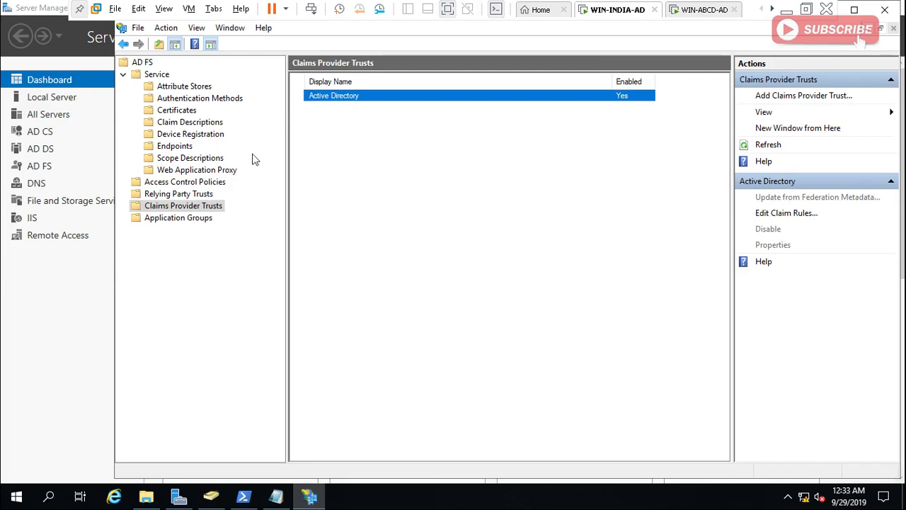
click(185, 210)
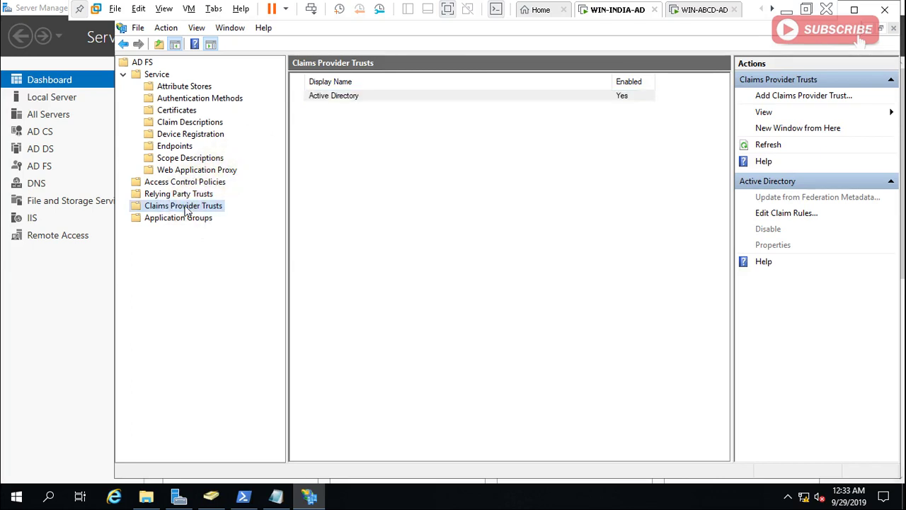
right_click(186, 209)
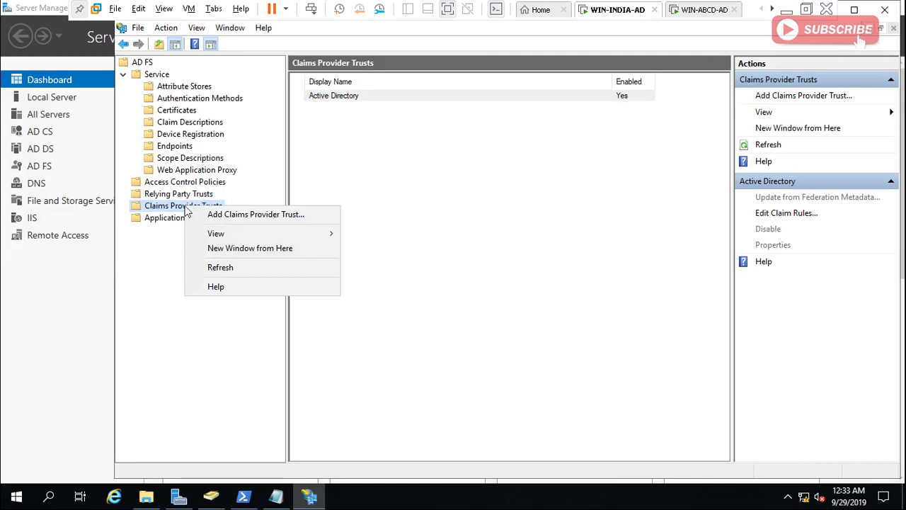
click(229, 220)
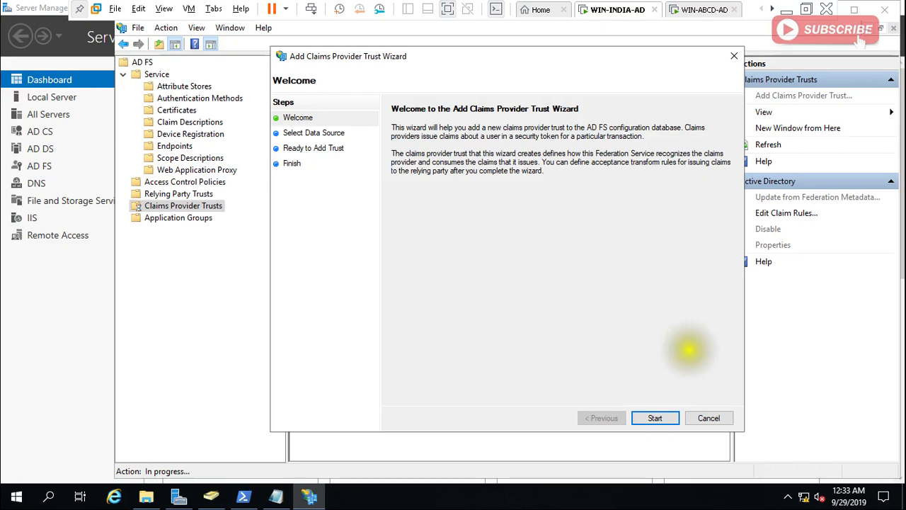
click(714, 416)
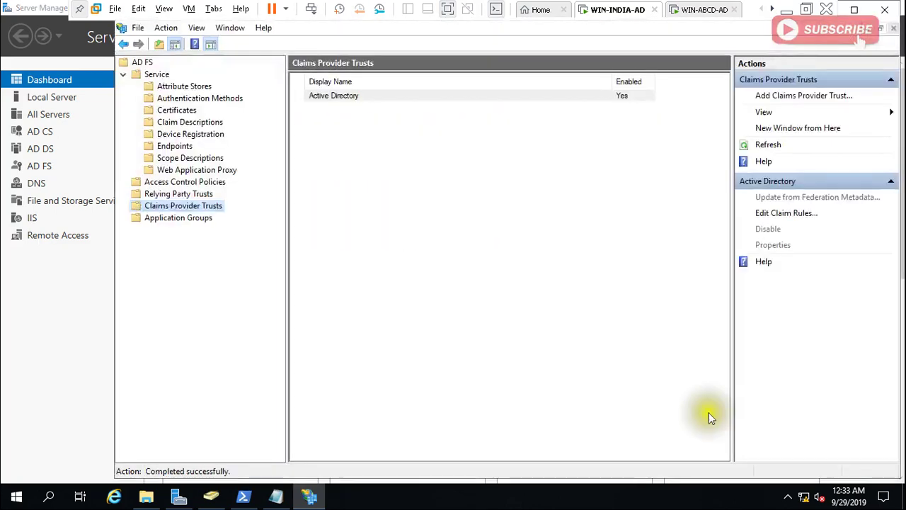
click(182, 205)
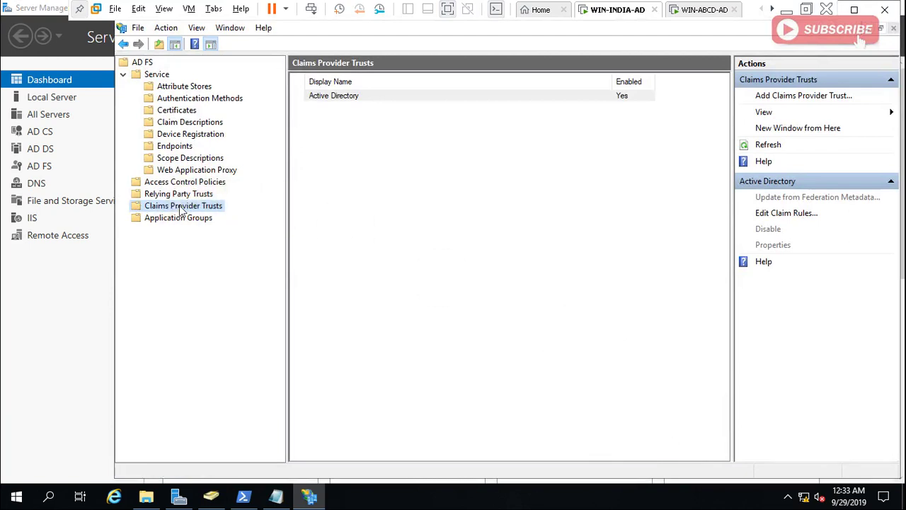
click(180, 208)
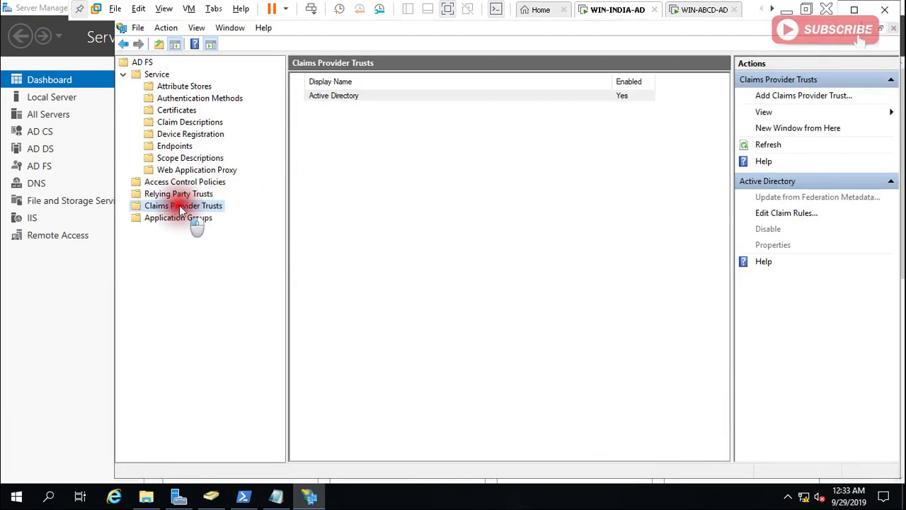
Open Active Directory's claim rules and start adding a new transform claim rule.
click(784, 214)
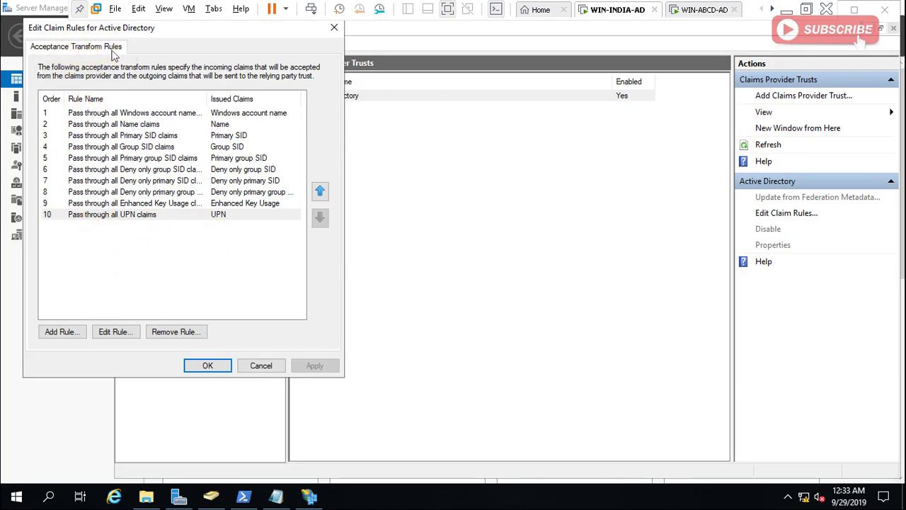
click(61, 333)
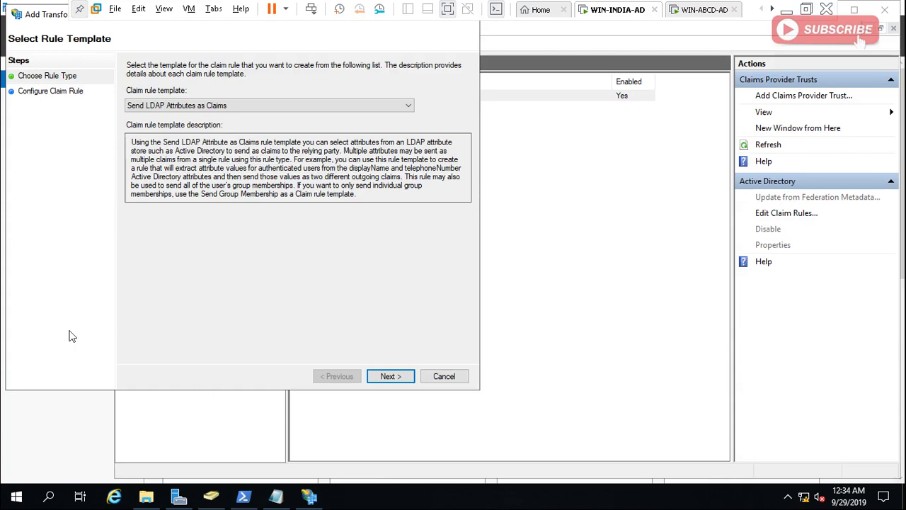
Keep Send LDAP Attributes as Claims as the rule template and advance to Configure Rule.
click(329, 107)
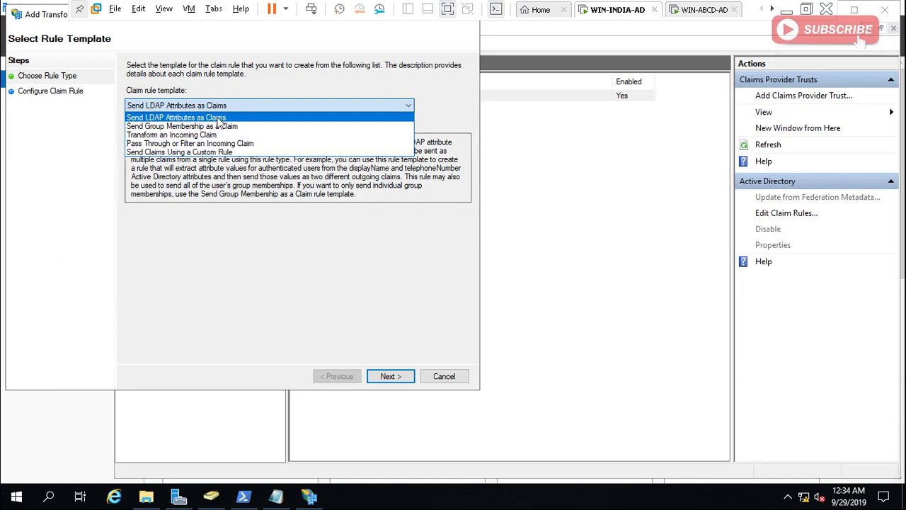
click(217, 118)
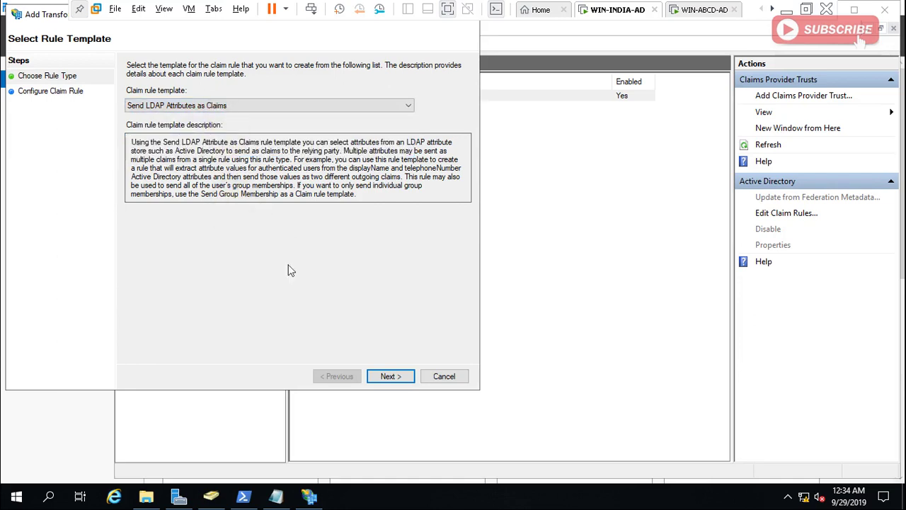
click(390, 376)
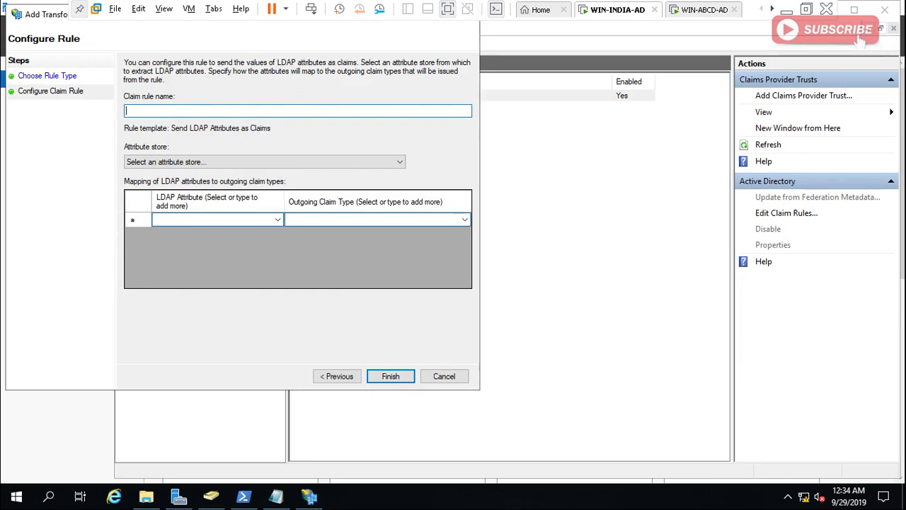
Name the rule 'Outbound LDAP Attributes Rule' and set Active Directory as its attribute store.
text(Outbou)
text(nd)
text(u)
text(LDAP)
text( Attrib)
text(utes)
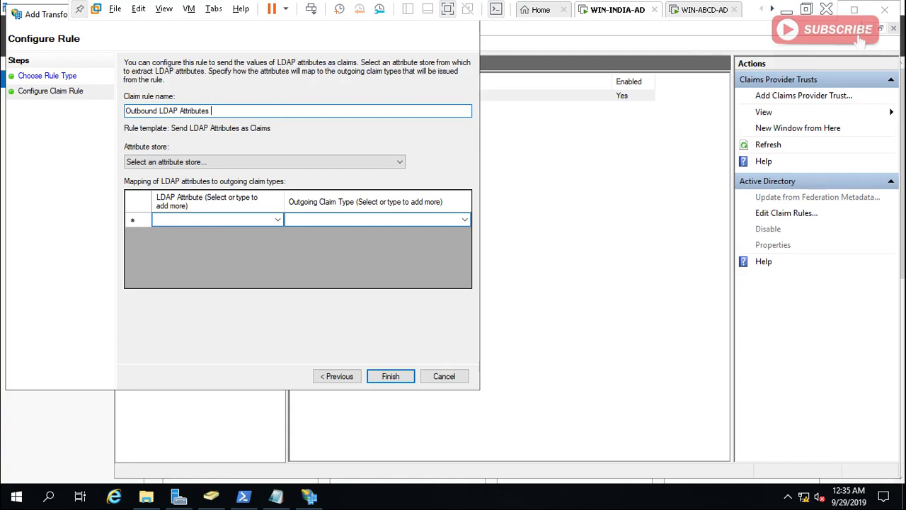
text( Rule)
click(261, 162)
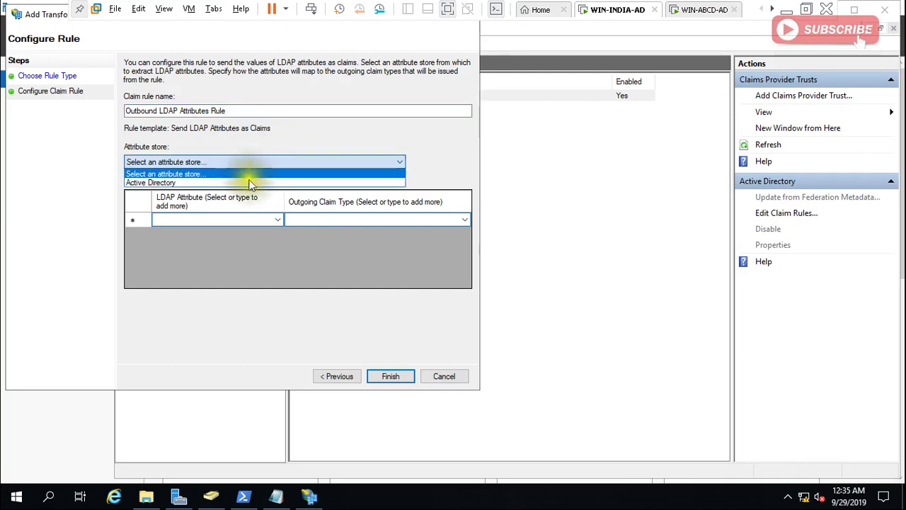
click(213, 184)
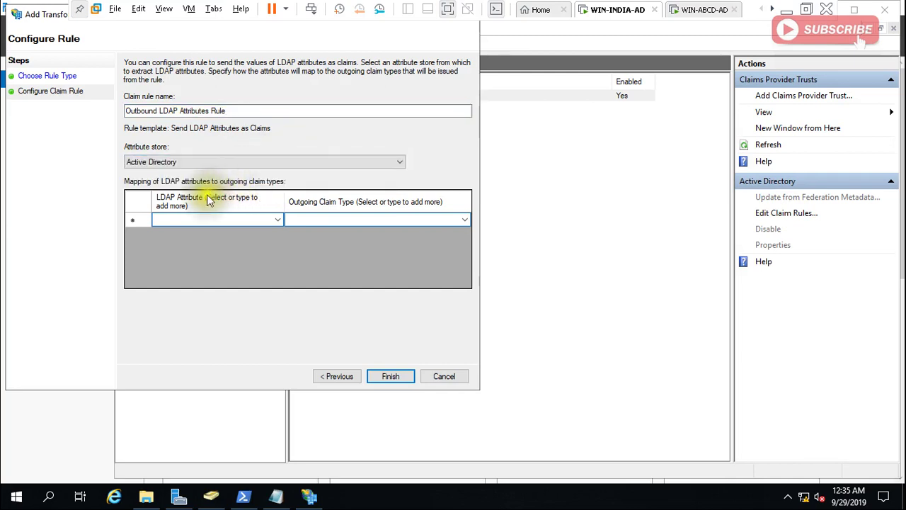
click(165, 218)
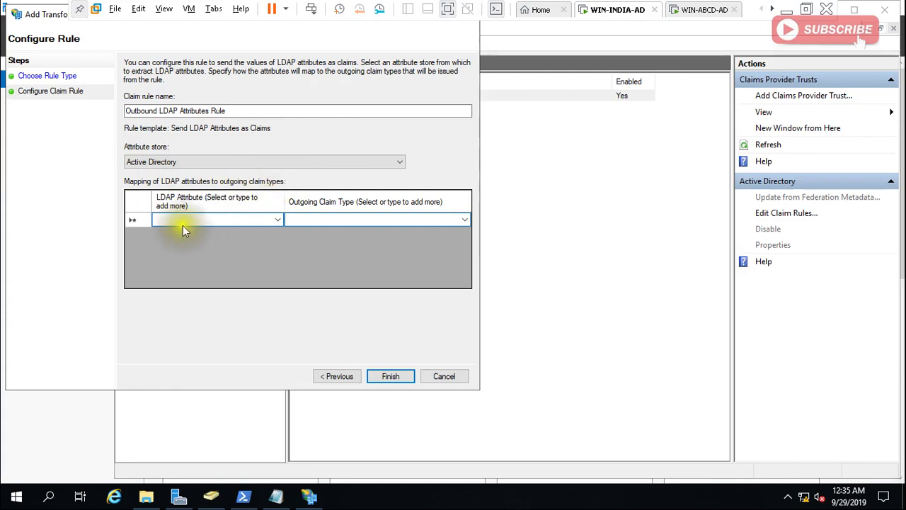
Map the LDAP attribute E-Mail-Addresses to the E-Mail Address claim in the first row.
click(247, 225)
click(278, 220)
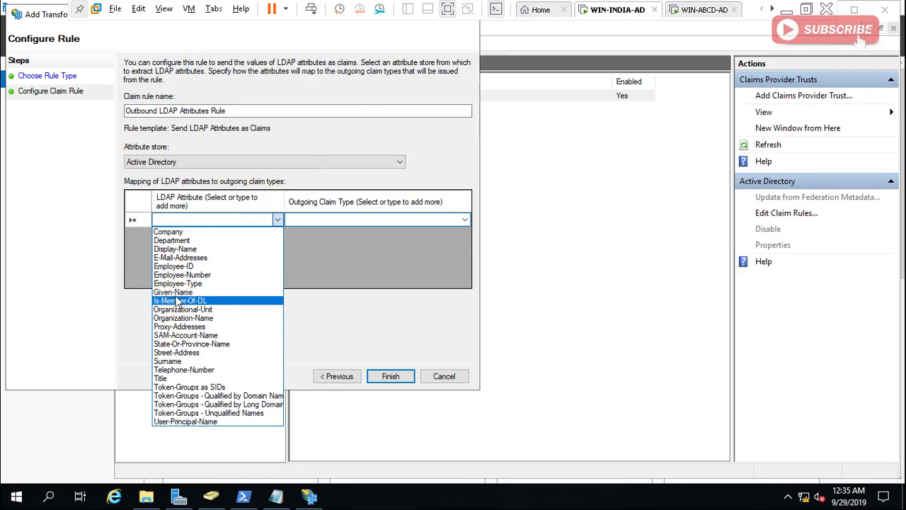
click(178, 258)
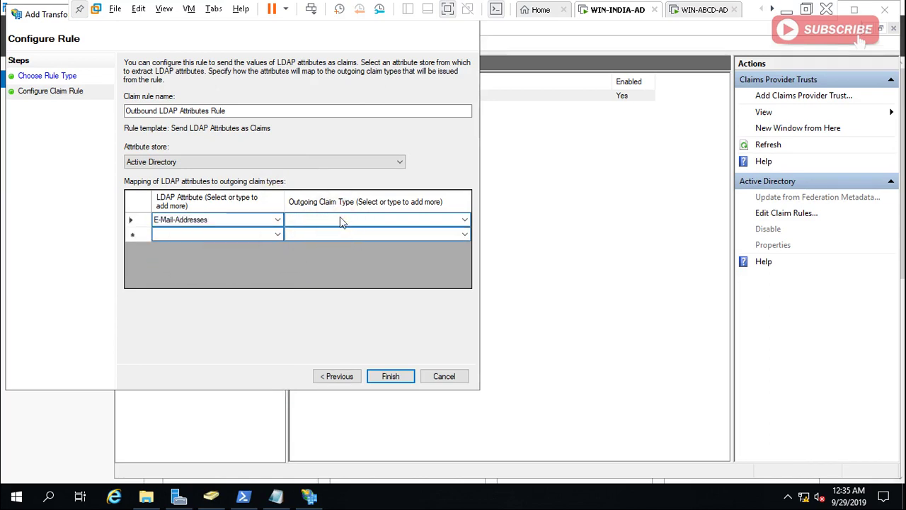
click(377, 222)
click(464, 220)
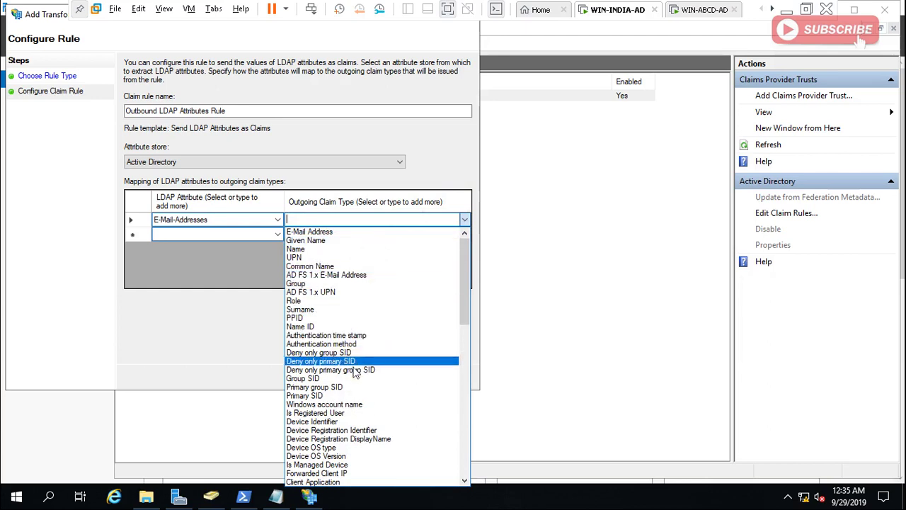
click(325, 233)
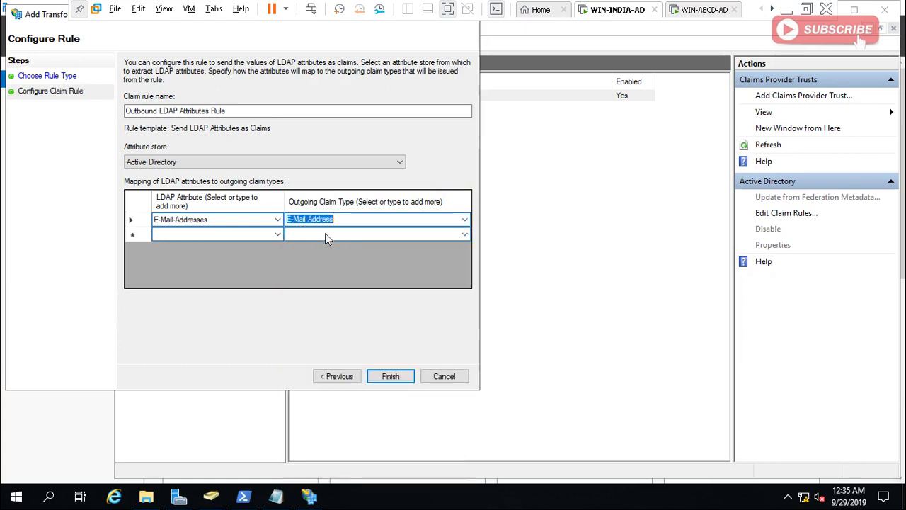
Map User-Principal-Name to the UPN claim in the second row.
click(275, 232)
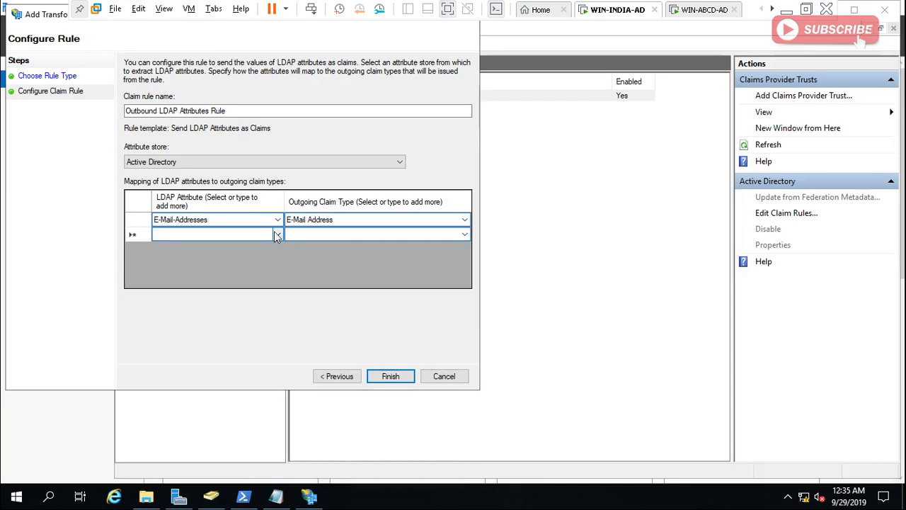
click(277, 234)
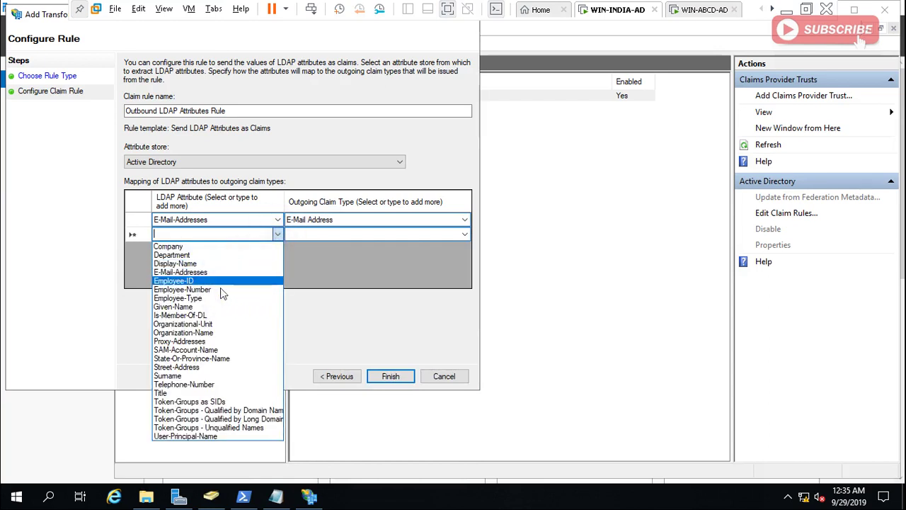
click(186, 436)
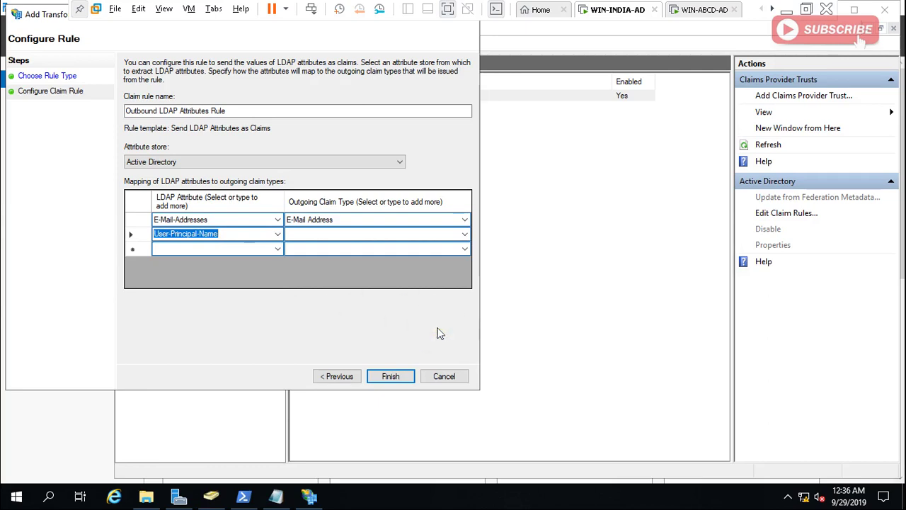
click(464, 235)
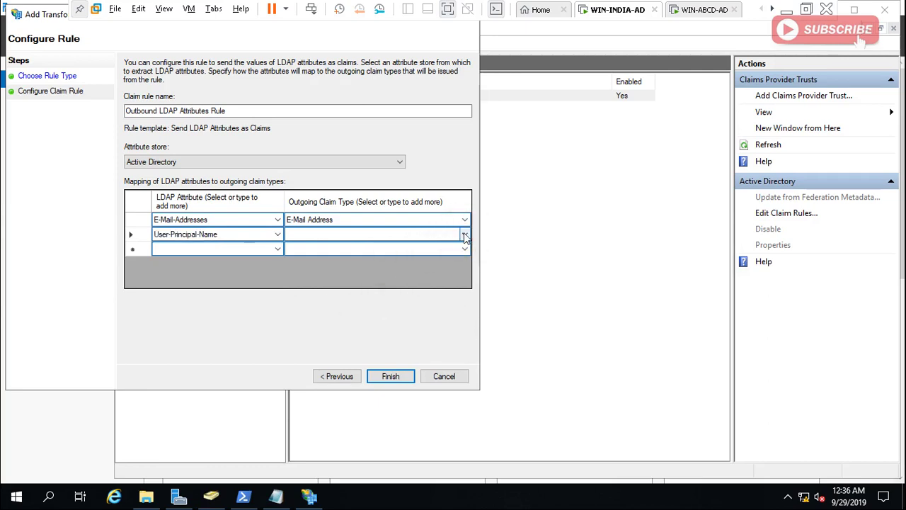
click(464, 234)
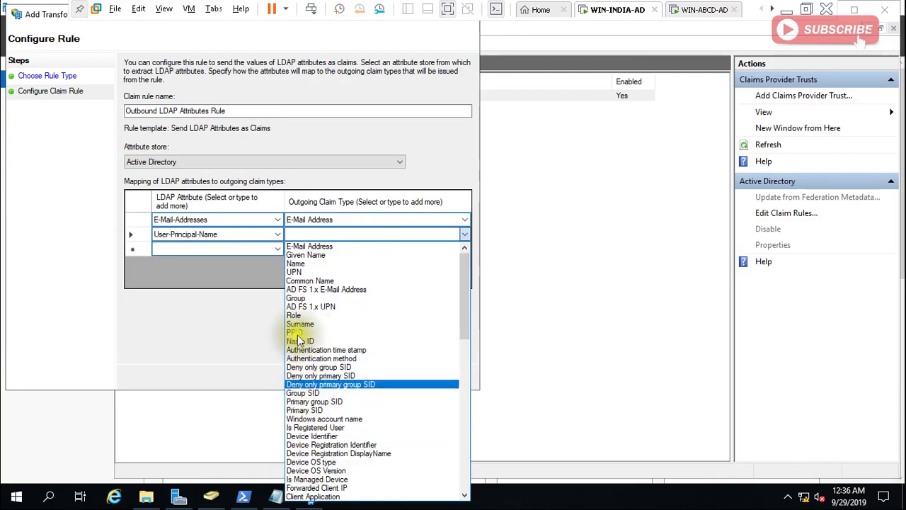
click(295, 273)
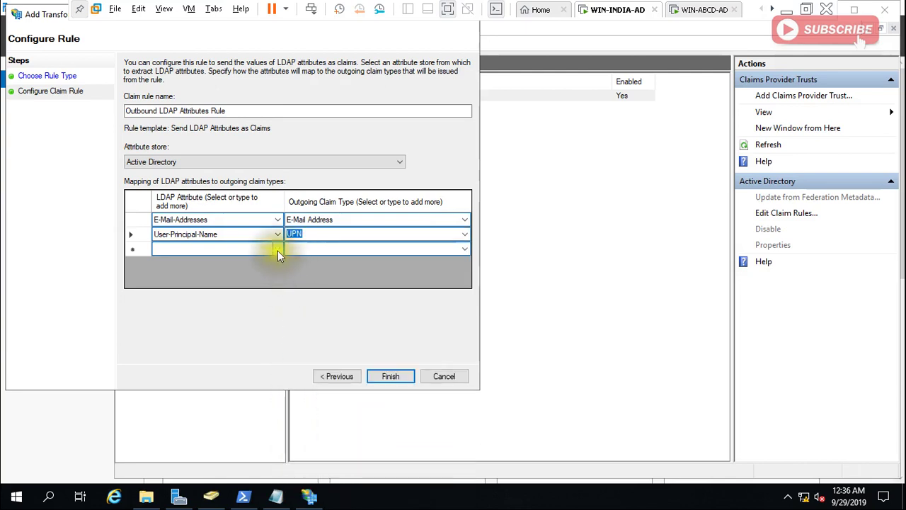
Map Display-Name to the Name claim in the third row.
click(277, 248)
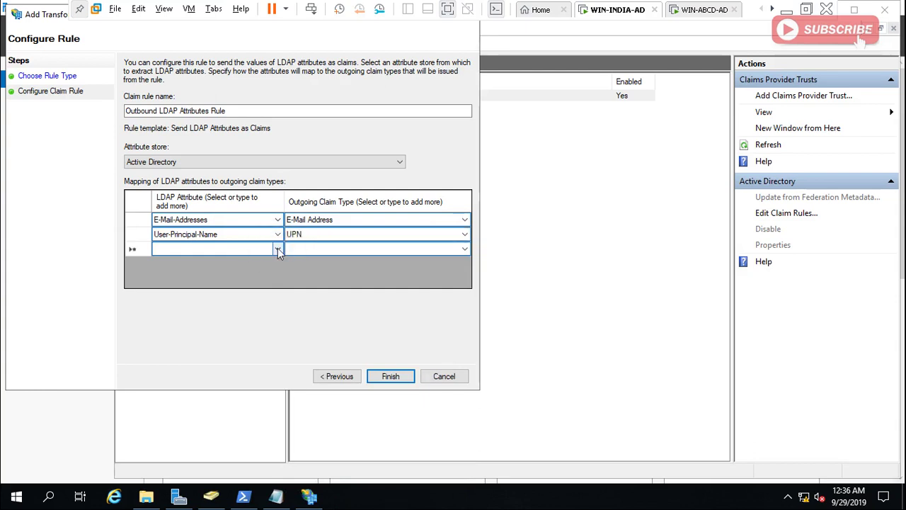
click(277, 248)
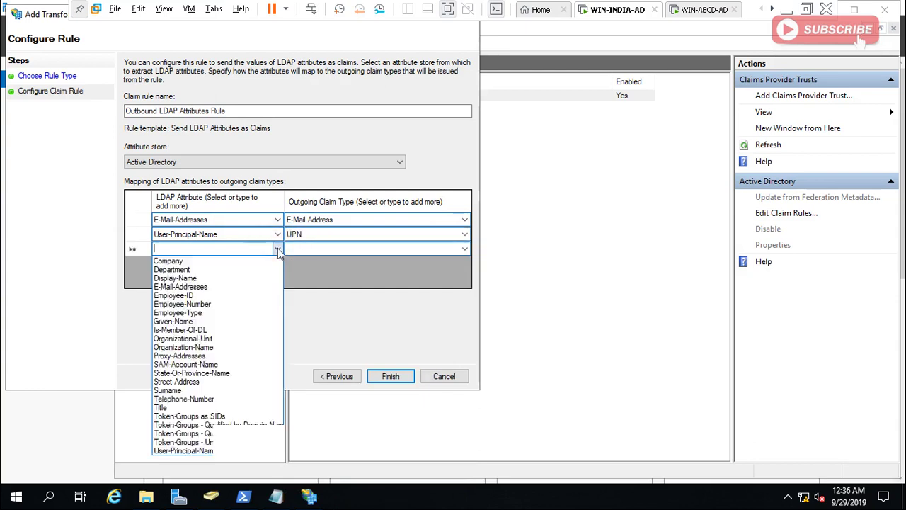
click(198, 278)
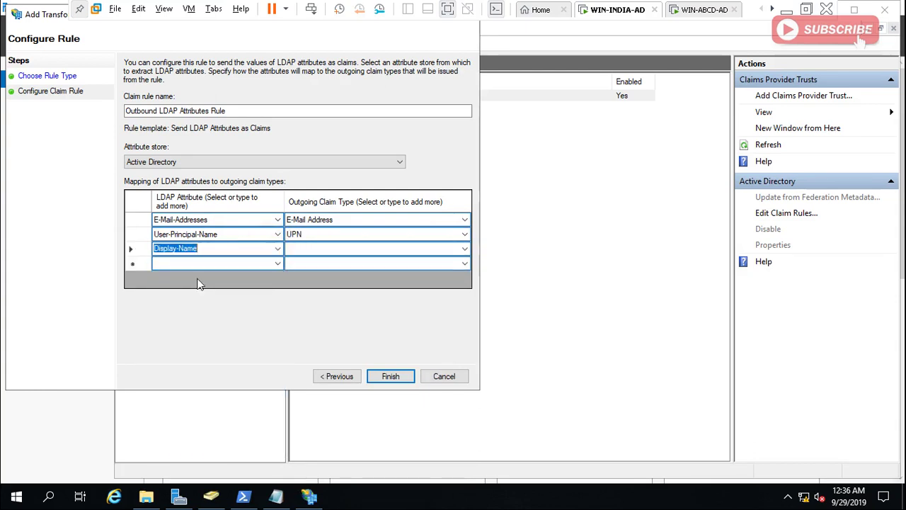
click(464, 252)
click(464, 250)
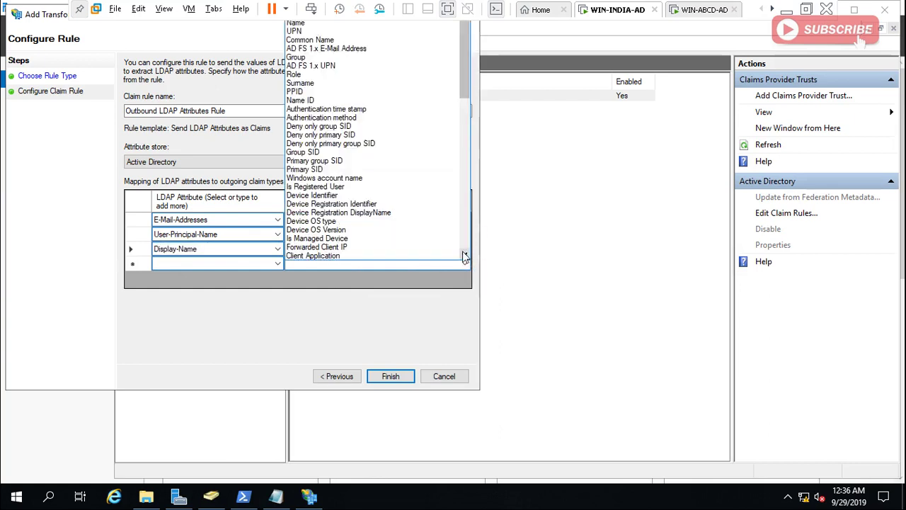
click(313, 28)
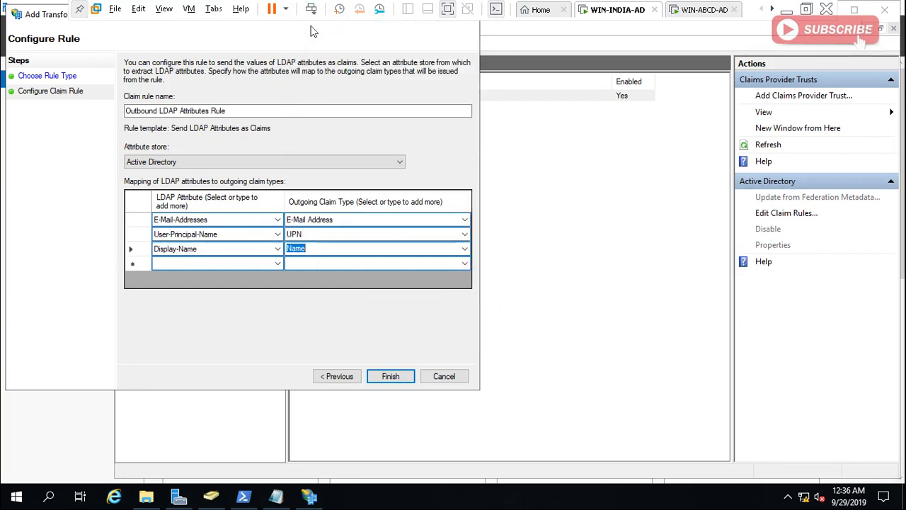
Finish the Outbound LDAP Attributes Rule and apply it to Active Directory's claim rules.
click(393, 377)
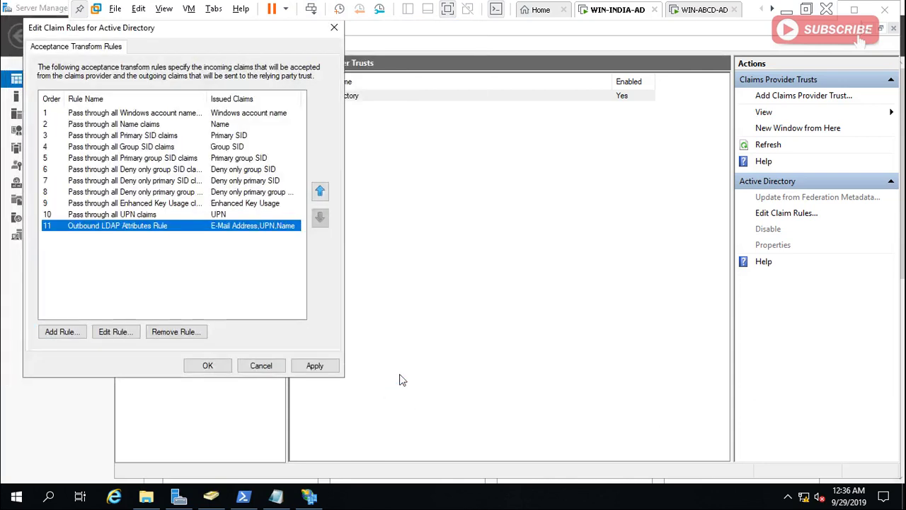
click(316, 366)
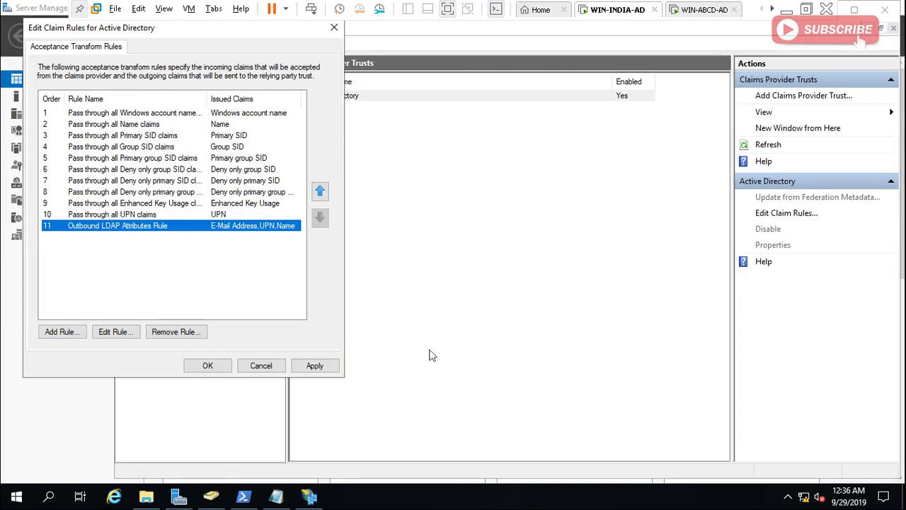
click(317, 365)
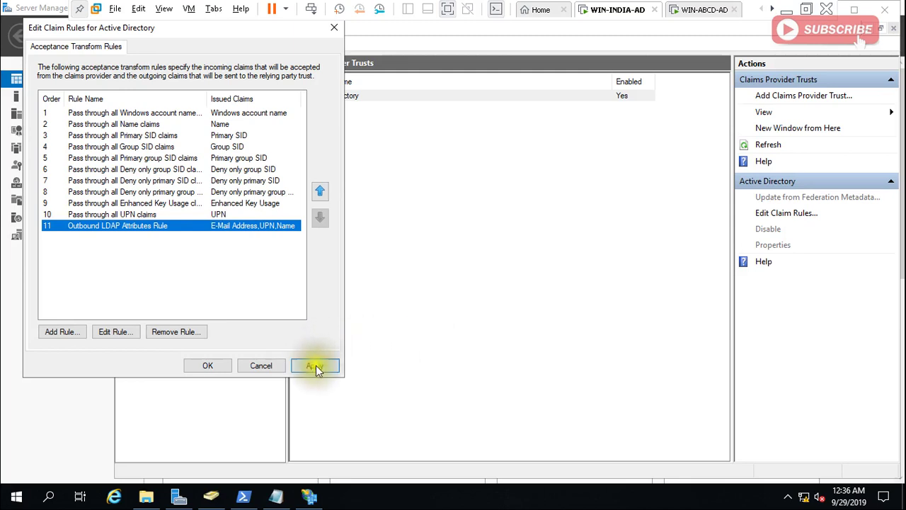
Close the claim rules and show Claims Provider Trusts on the WIN-ABCD-AD virtual machine.
click(220, 366)
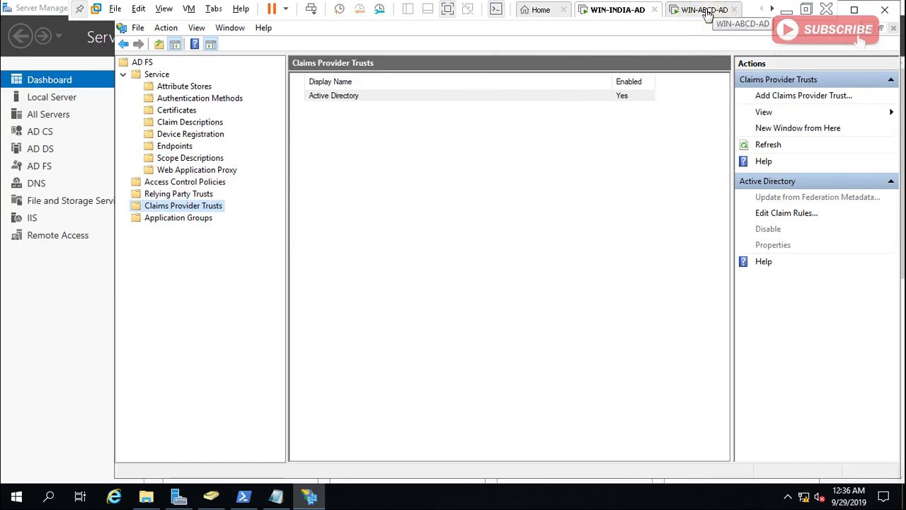
click(707, 11)
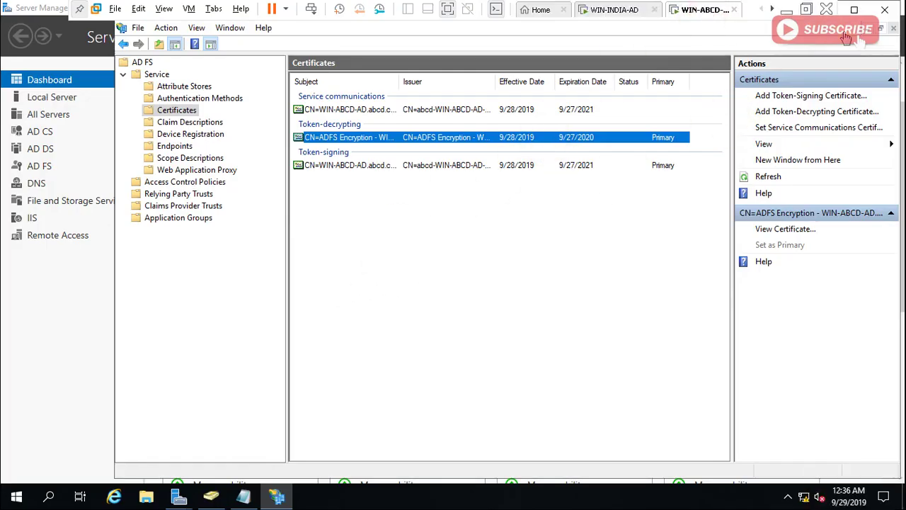
click(161, 207)
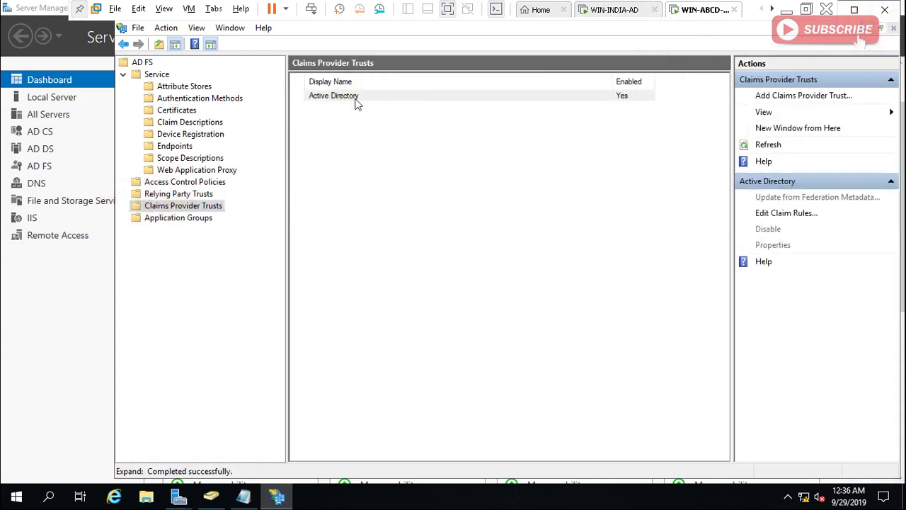
Start a new Active Directory claim rule using the Send Group Membership as a Claim template.
click(803, 216)
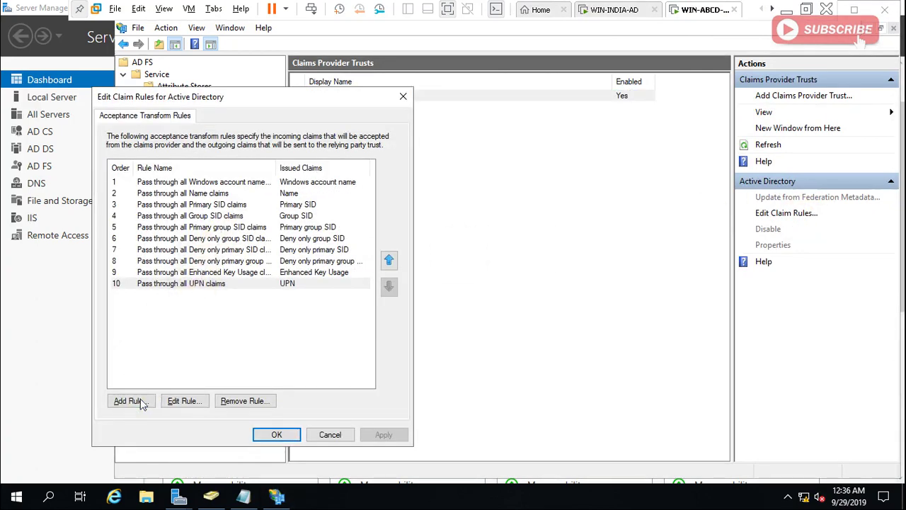
click(131, 401)
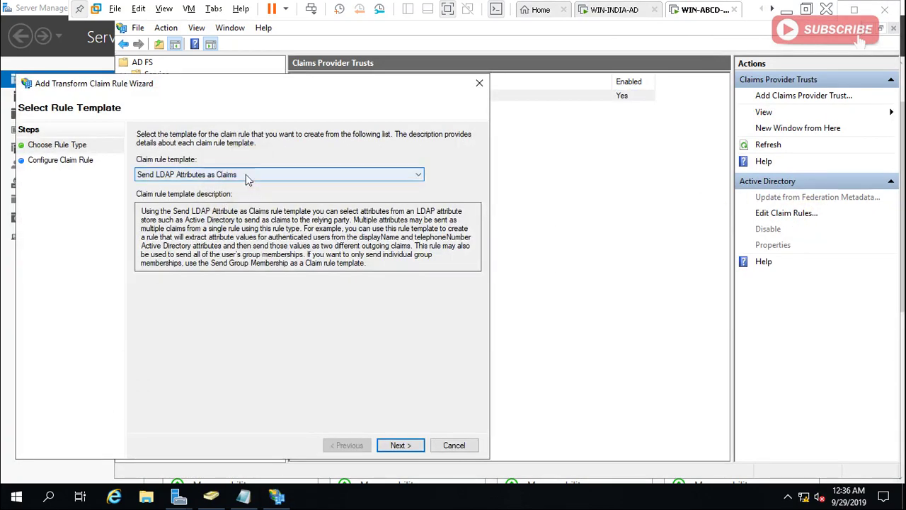
click(246, 174)
click(244, 193)
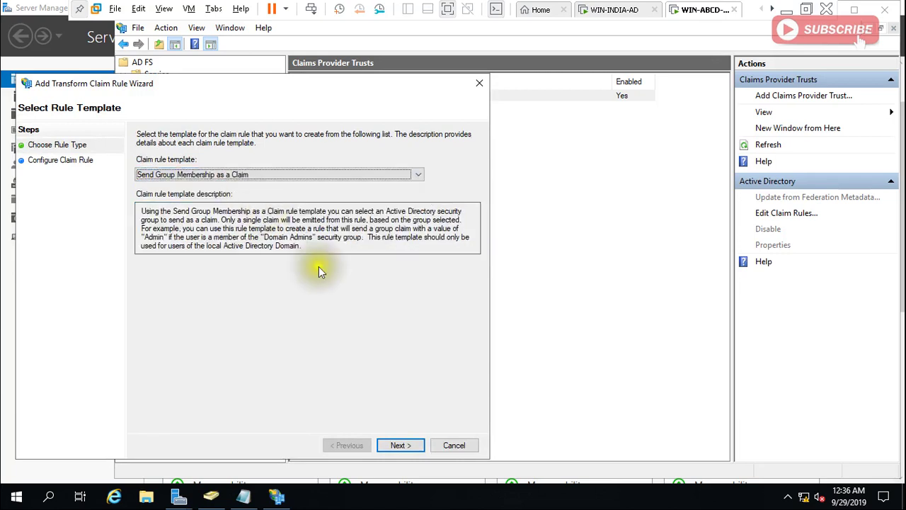
click(398, 443)
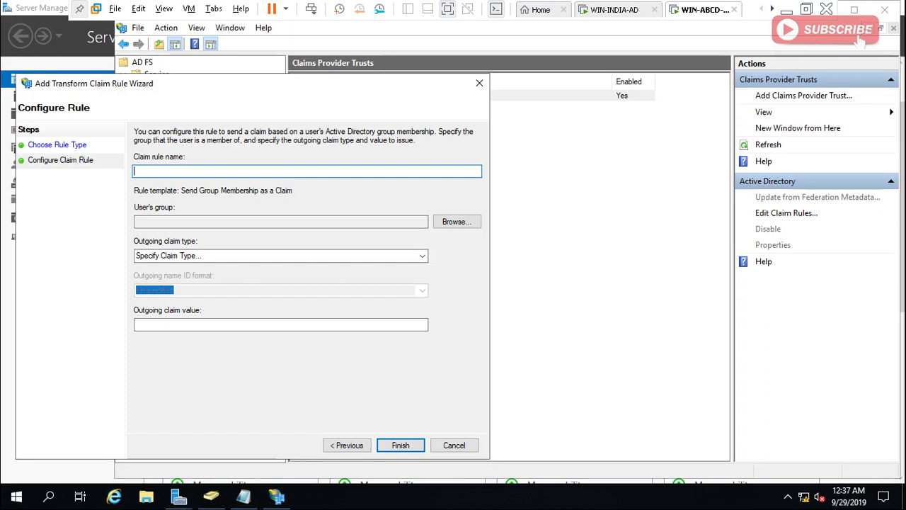
Enter 'Outbound LDAP Attributes Rule' as the rule name, then clear it again.
text(Outbound)
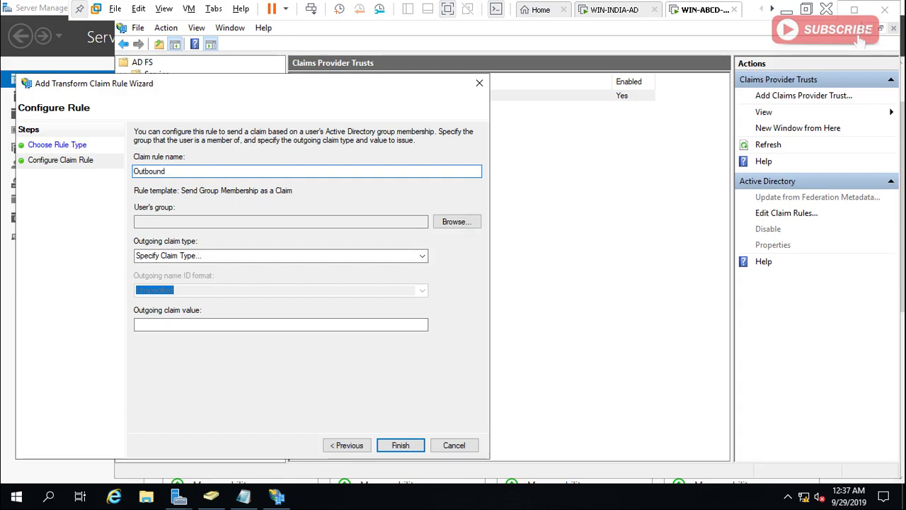
text( LDAP Attributes Rule)
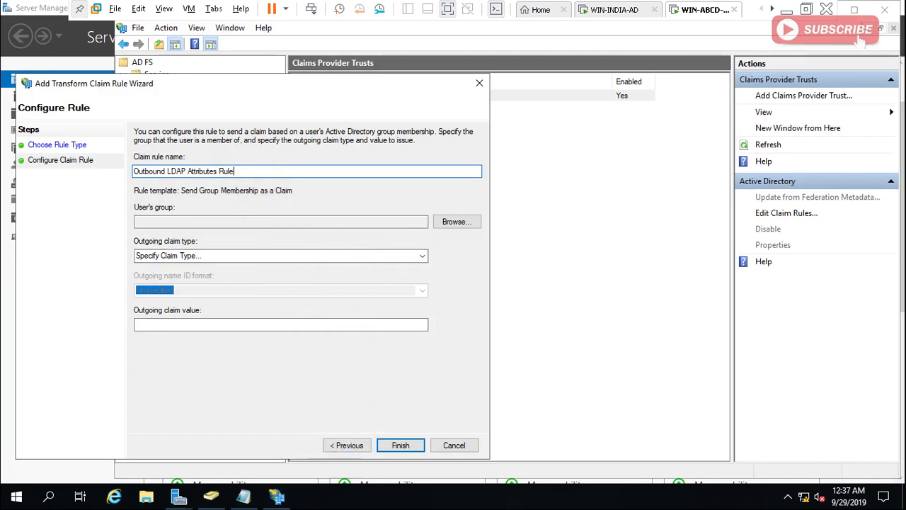
click(239, 162)
drag(238, 170, 91, 154)
key(BackSpace)
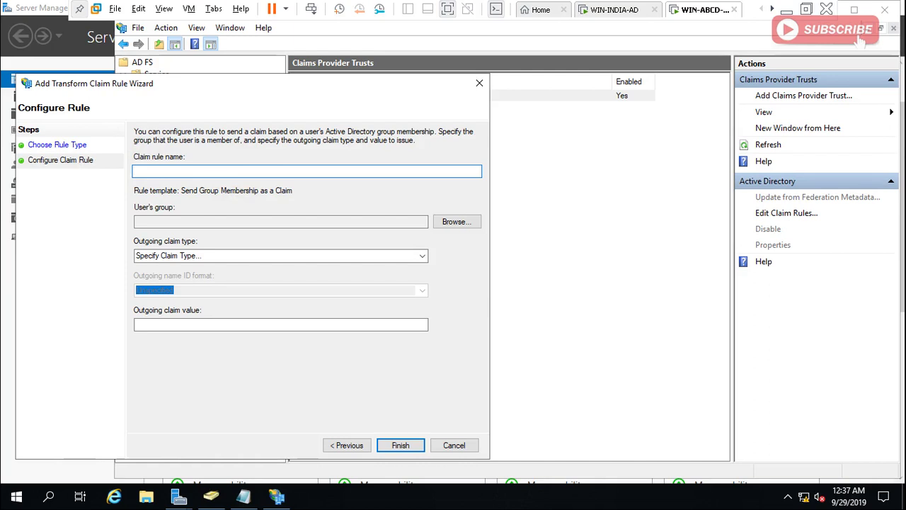
Change the rule template to Send LDAP Attributes as Claims and return to Configure Rule.
click(347, 445)
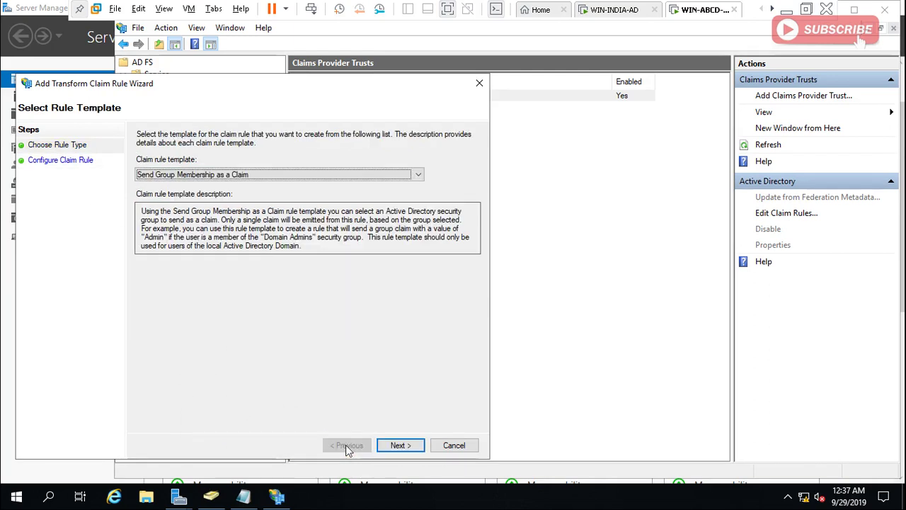
click(401, 444)
click(272, 173)
click(263, 170)
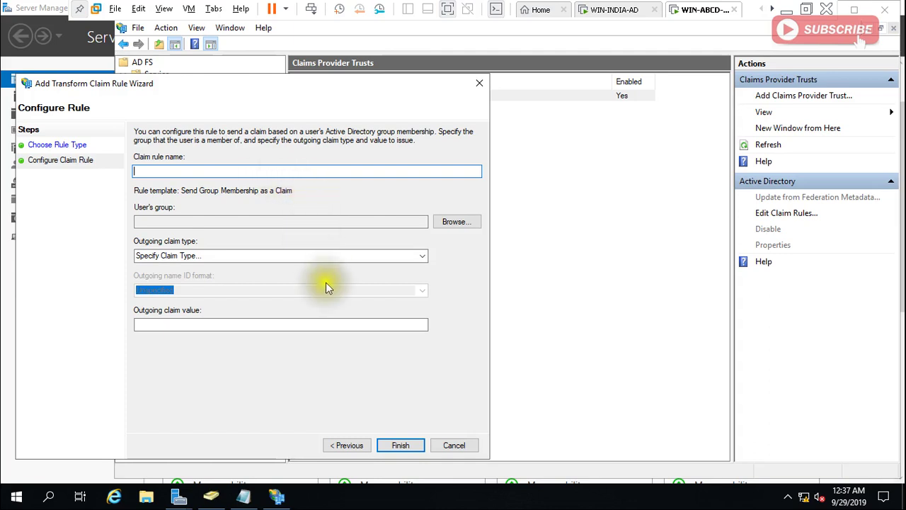
click(347, 444)
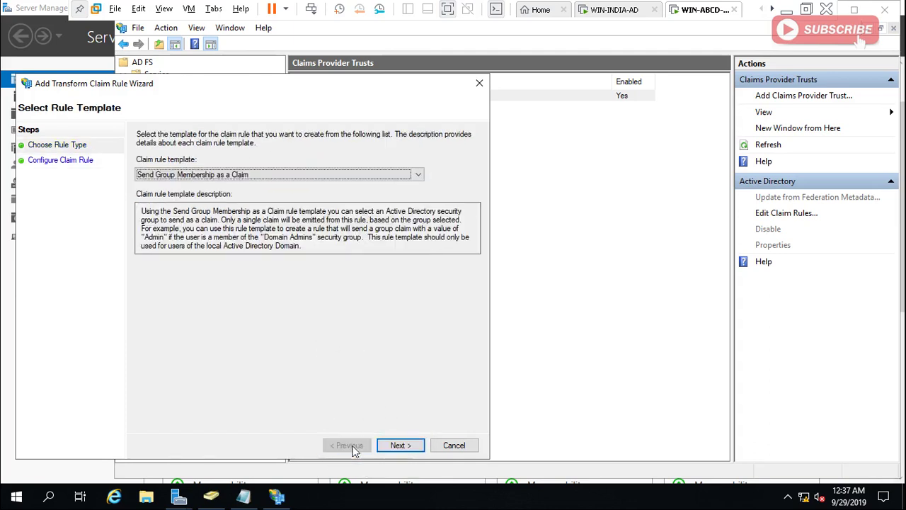
click(357, 179)
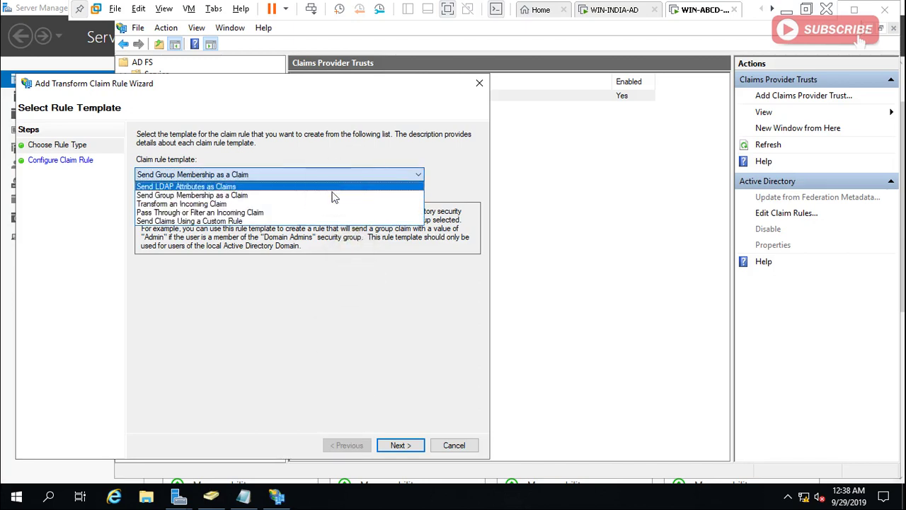
click(324, 187)
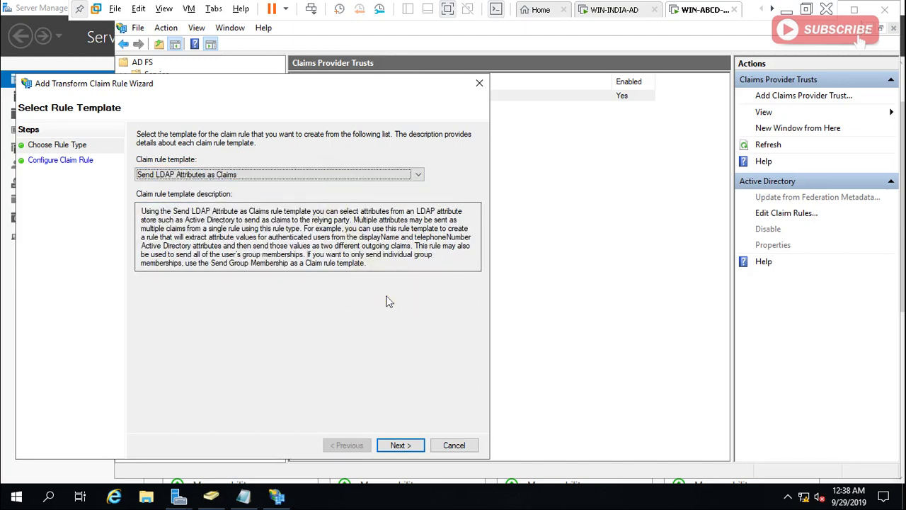
click(401, 446)
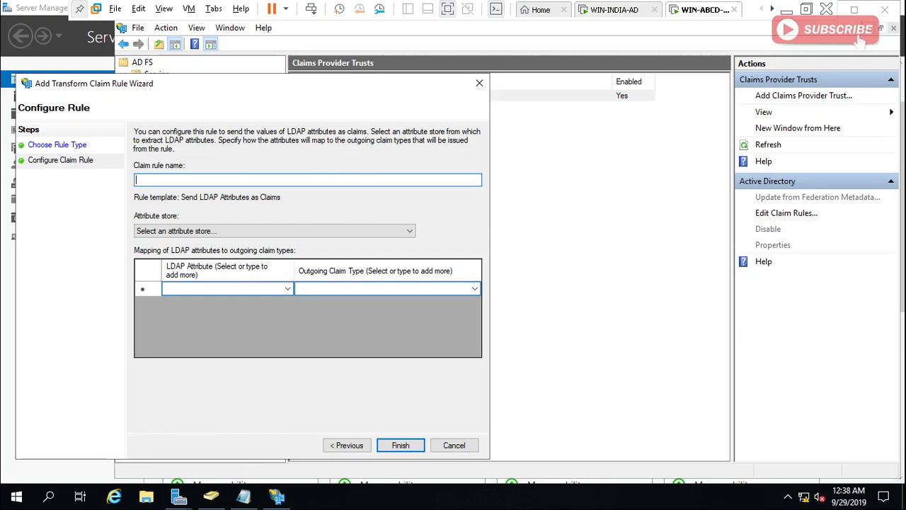
Name the rule 'Outbound LDAP Attributes Rule' with Active Directory as the attribute store.
text(Outbound)
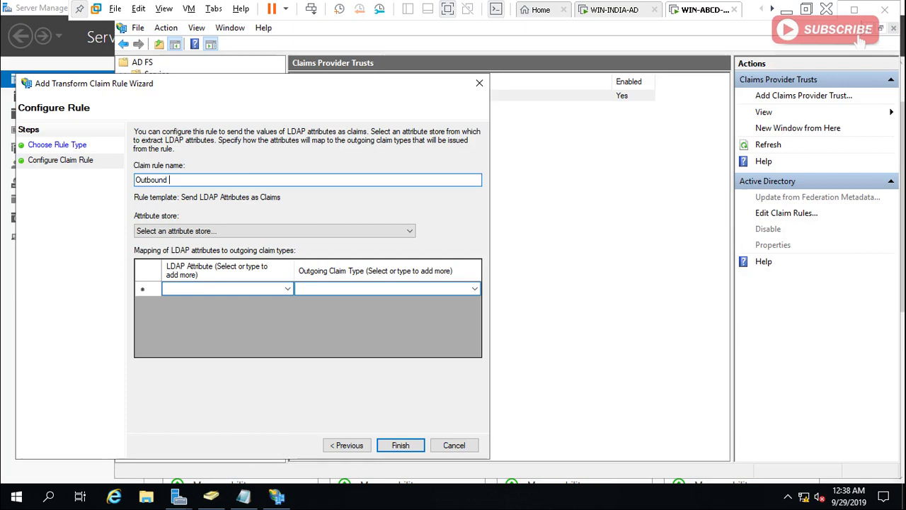
text( LDAP Attributes Rule)
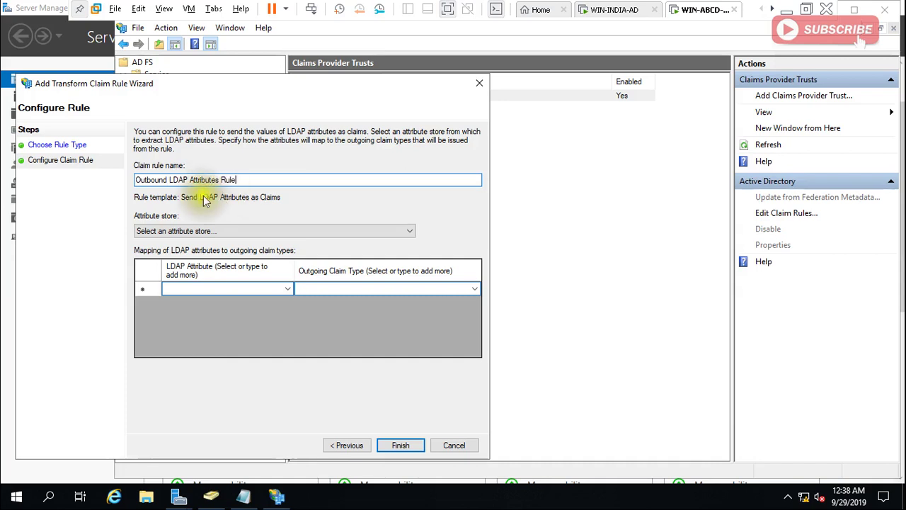
click(214, 230)
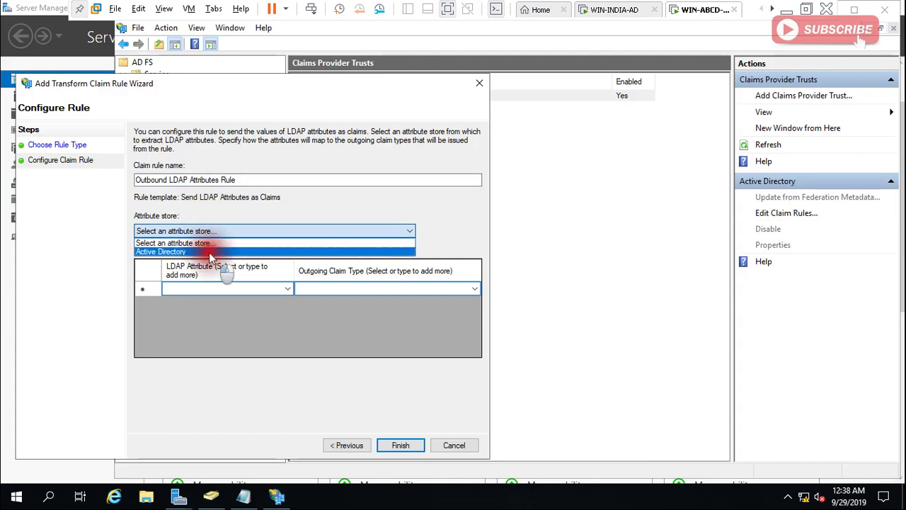
click(209, 252)
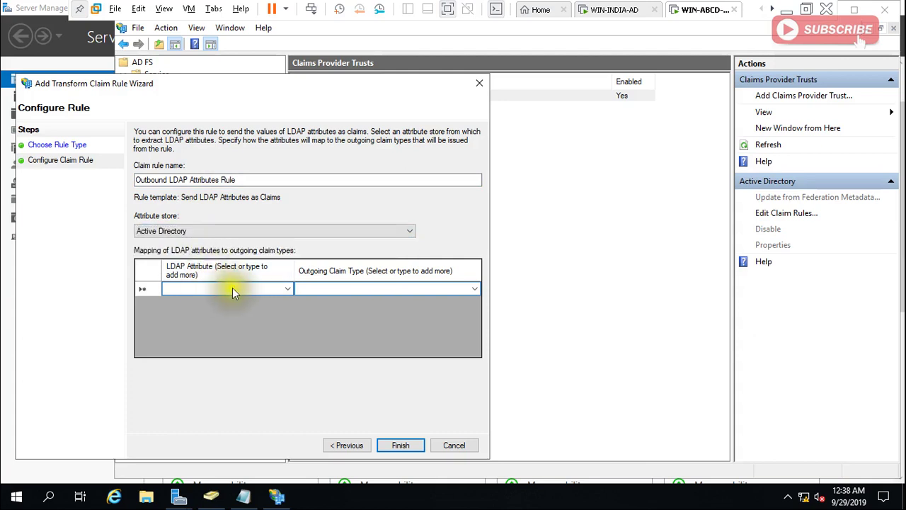
Map E-Mail-Addresses to the E-Mail Address claim in the first row.
click(288, 291)
click(289, 291)
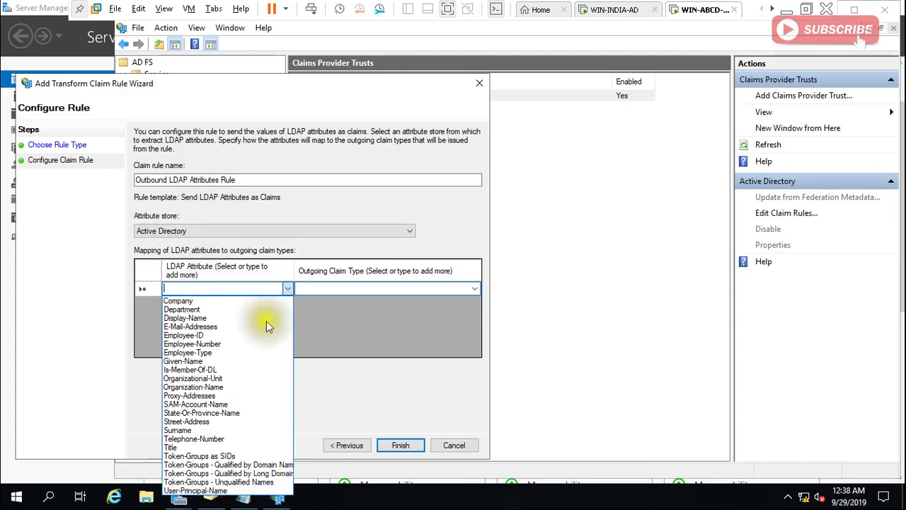
click(212, 327)
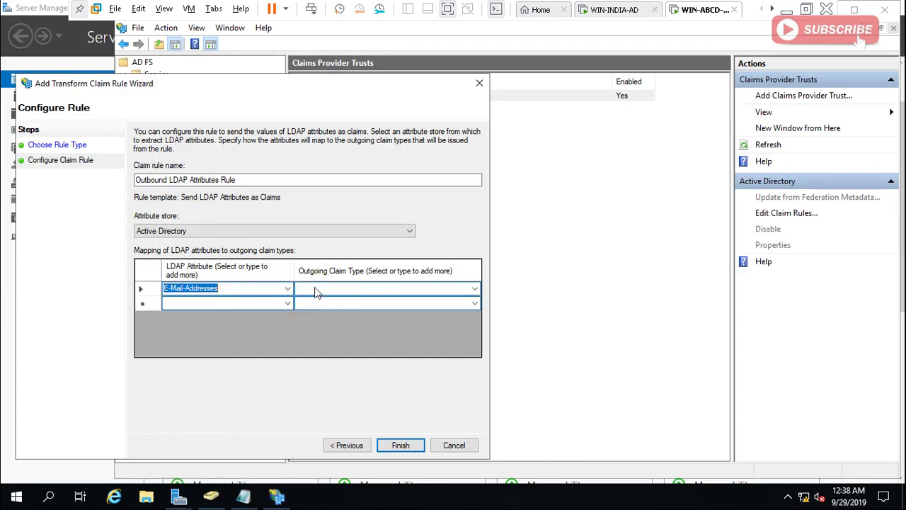
click(331, 293)
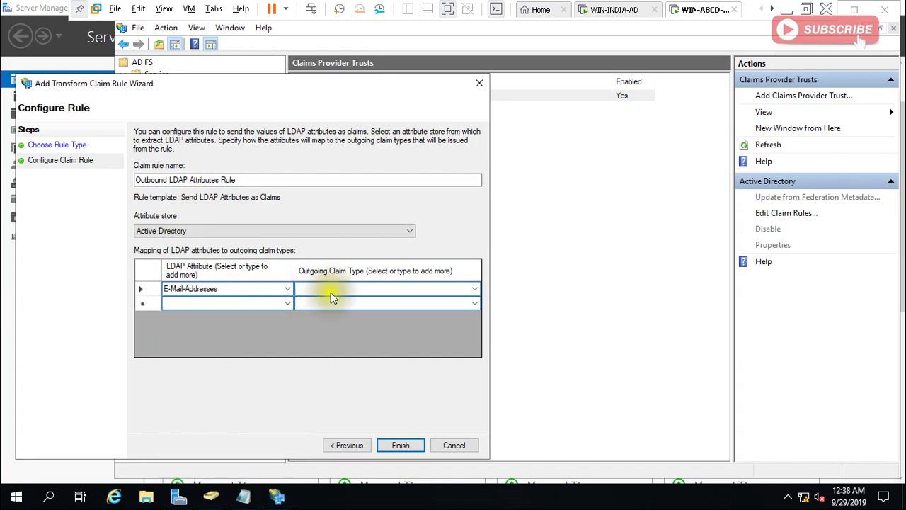
click(473, 289)
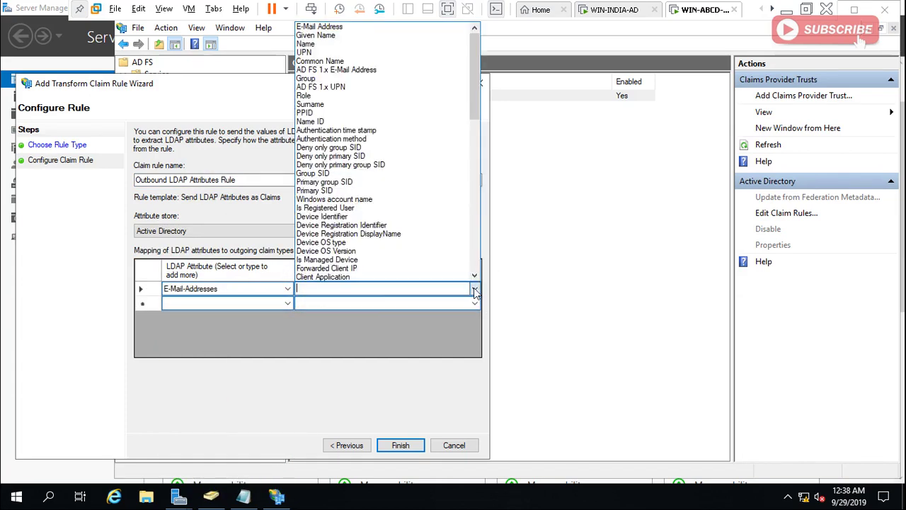
click(348, 27)
Map User-Principal-Name to the UPN claim in the second row.
click(286, 304)
click(286, 303)
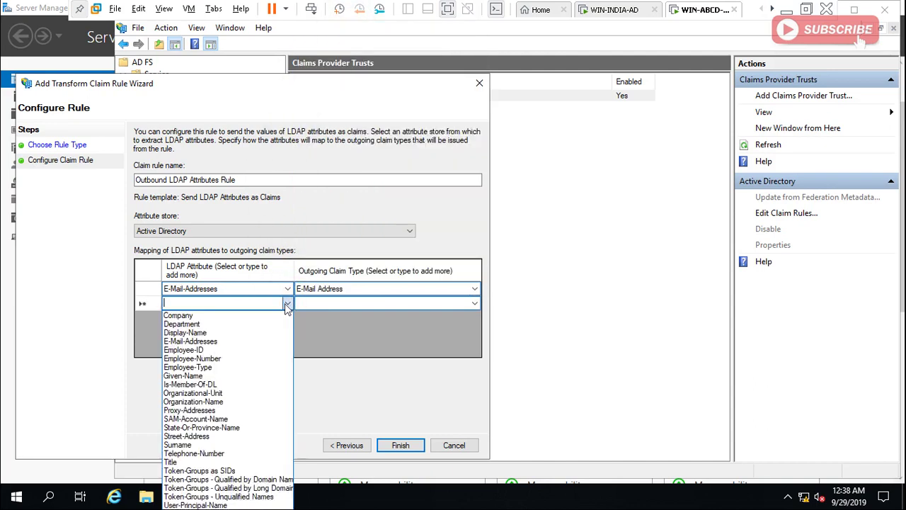
click(212, 504)
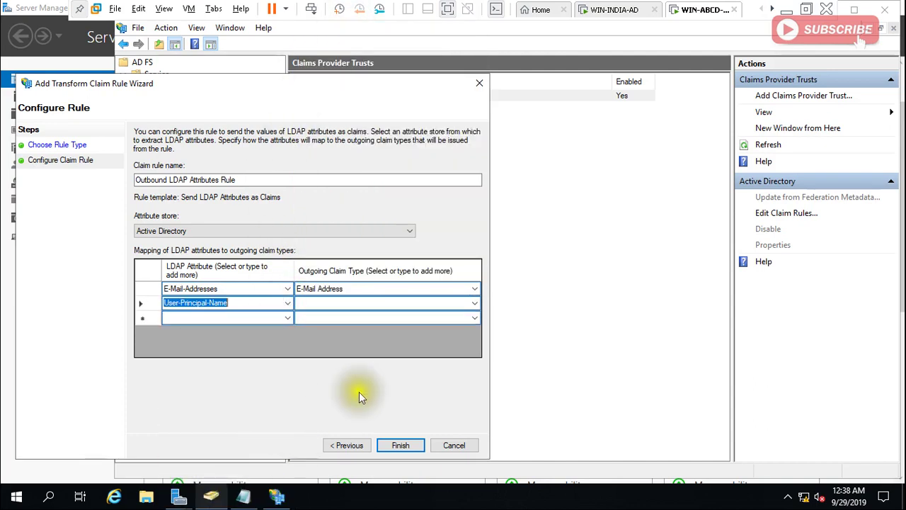
click(474, 304)
click(475, 306)
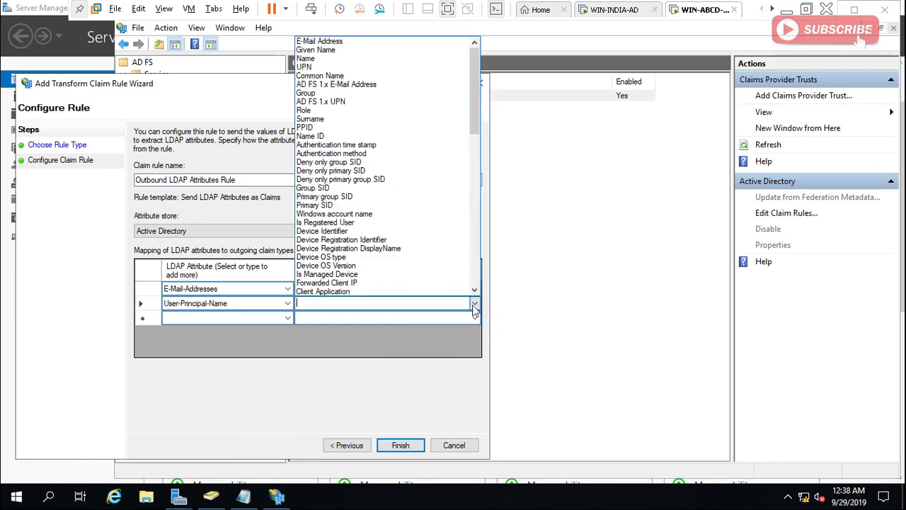
click(321, 68)
Map Display-Name to the Name claim in the third row.
click(288, 318)
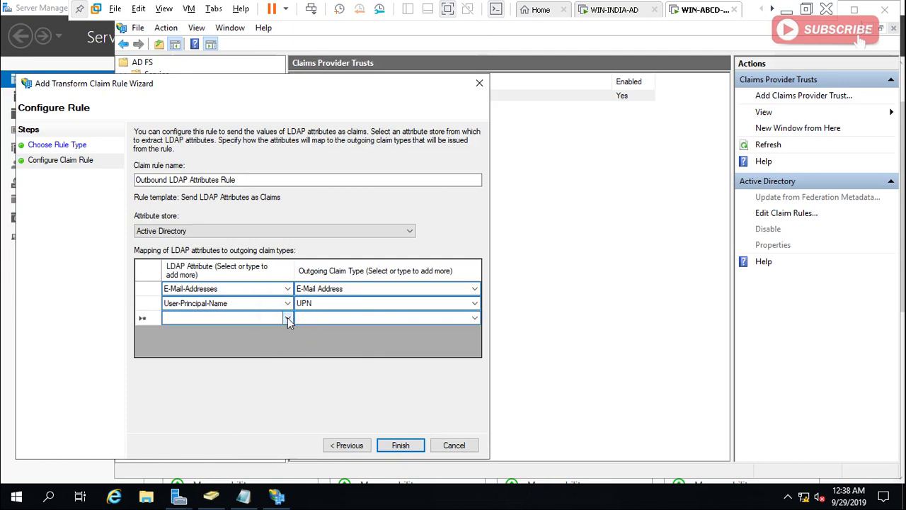
click(288, 318)
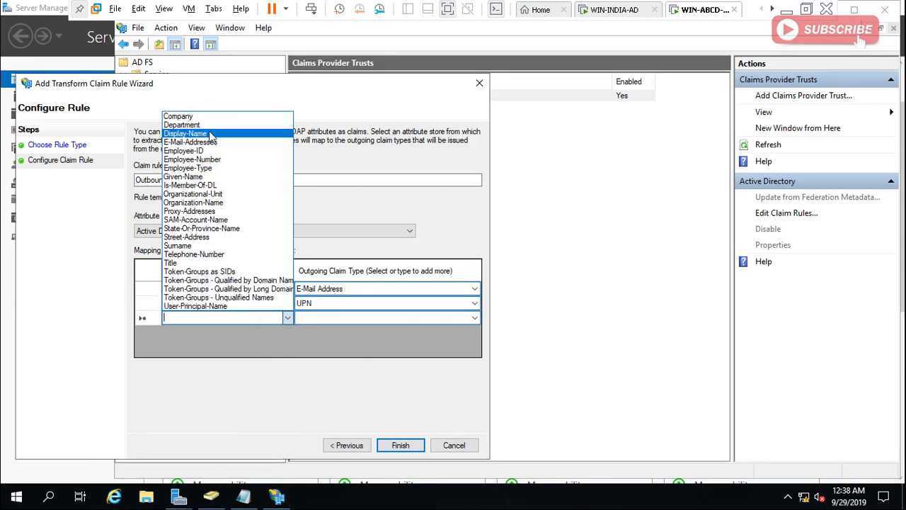
click(210, 134)
click(475, 318)
click(474, 318)
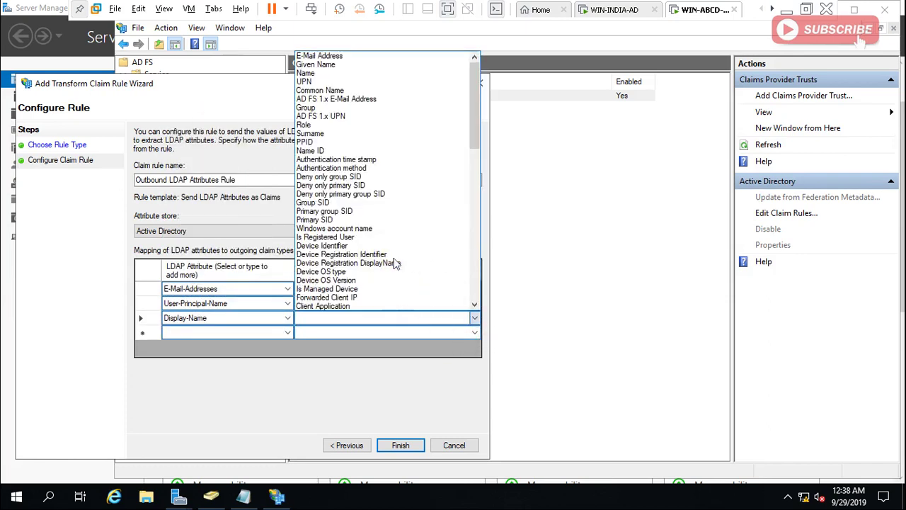
click(319, 76)
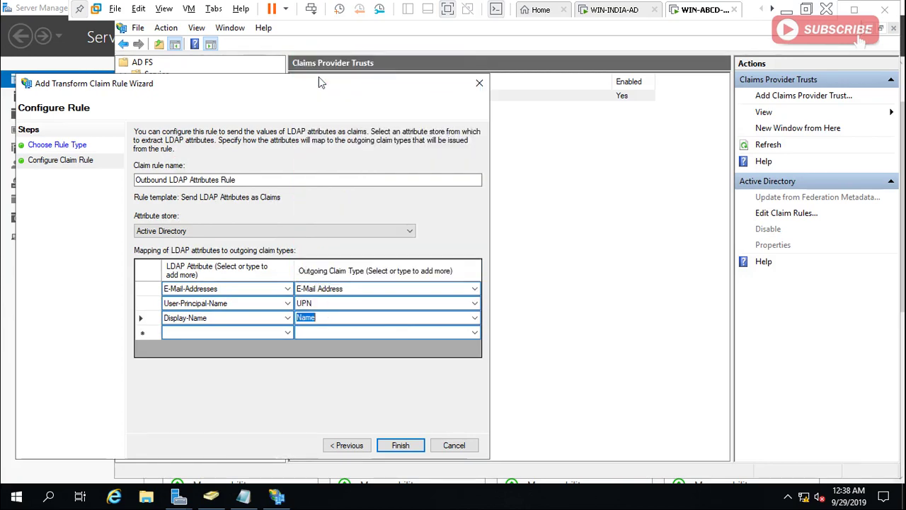
Finish the Outbound LDAP Attributes Rule, apply and close WIN-ABCD-AD's claim rules, then switch to WIN-INDIA-AD.
click(401, 446)
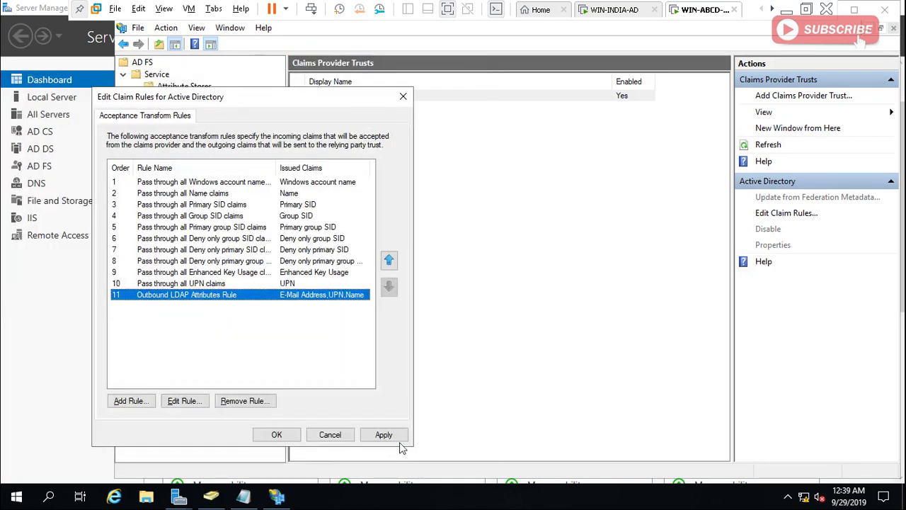
click(383, 434)
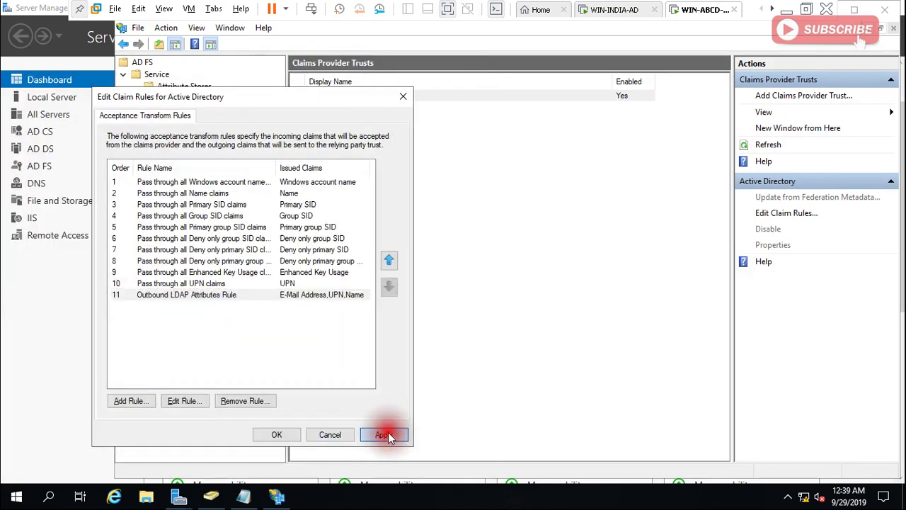
click(286, 433)
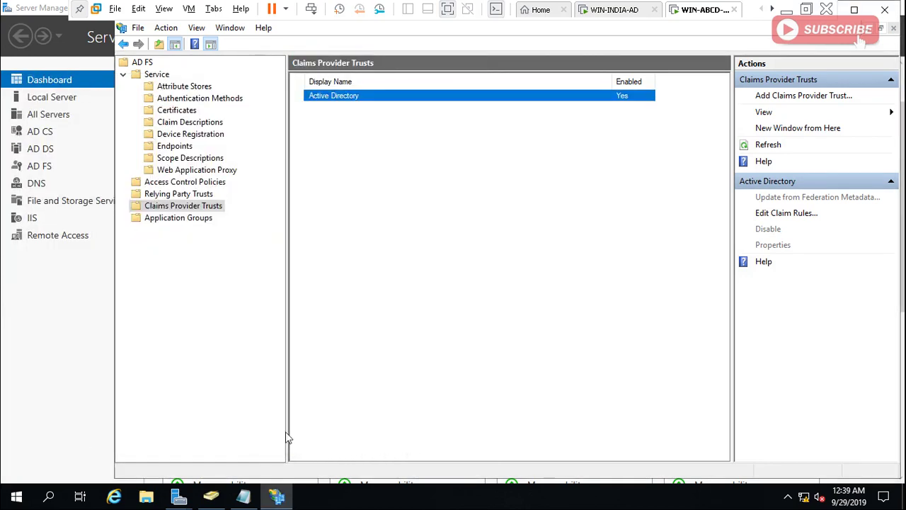
click(602, 10)
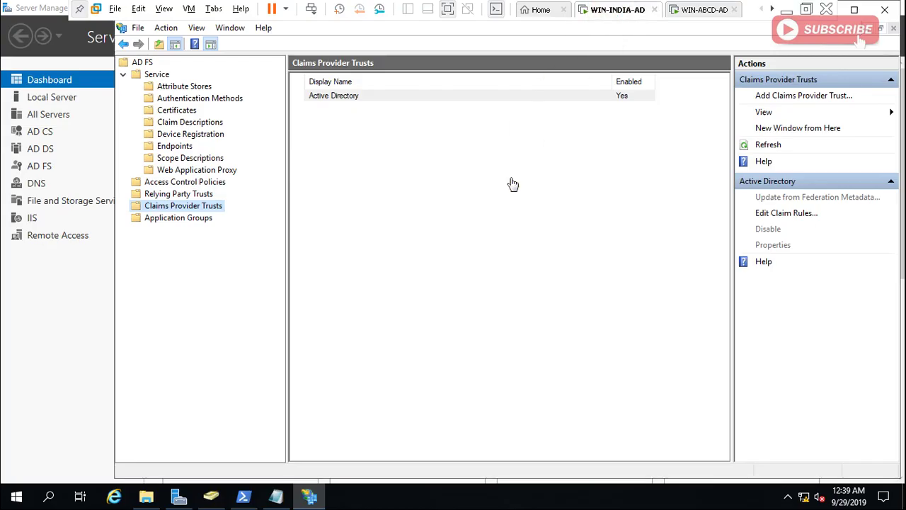